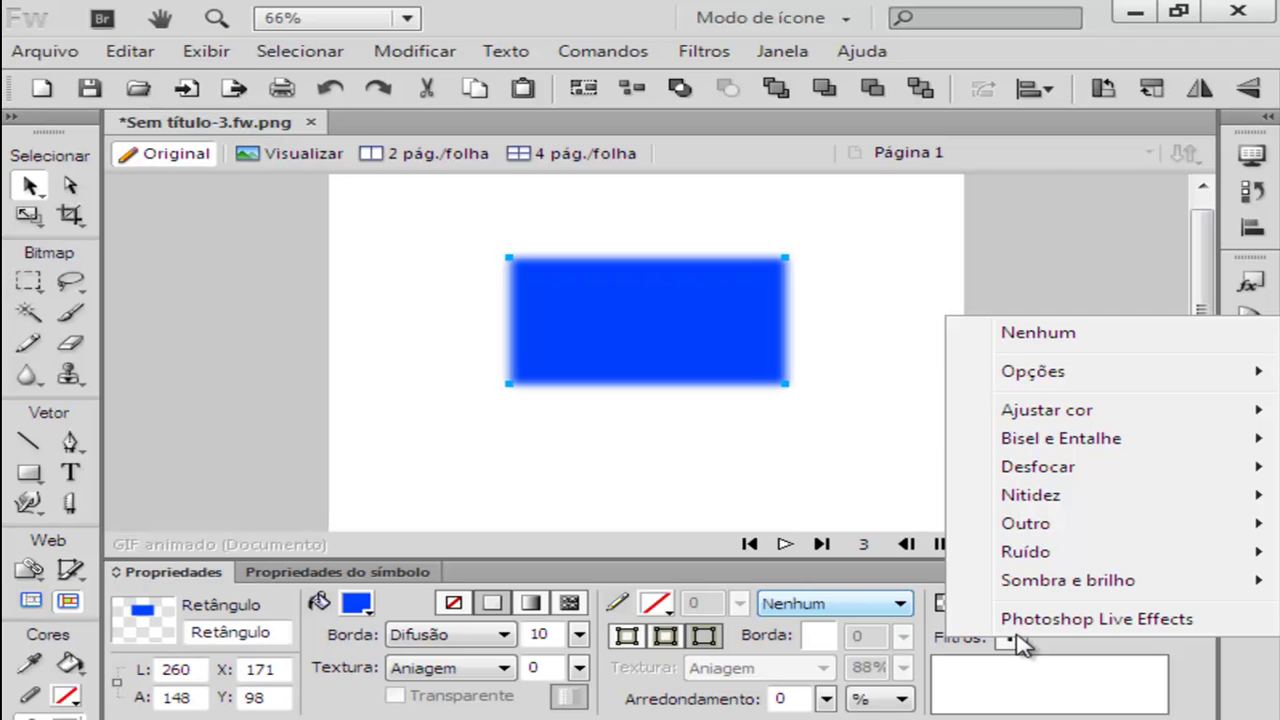
Reduce the blue rectangle's feathered edge amount to 0 and apply a Sombra interna filter to it
left_click_drag(579, 636, 592, 693)
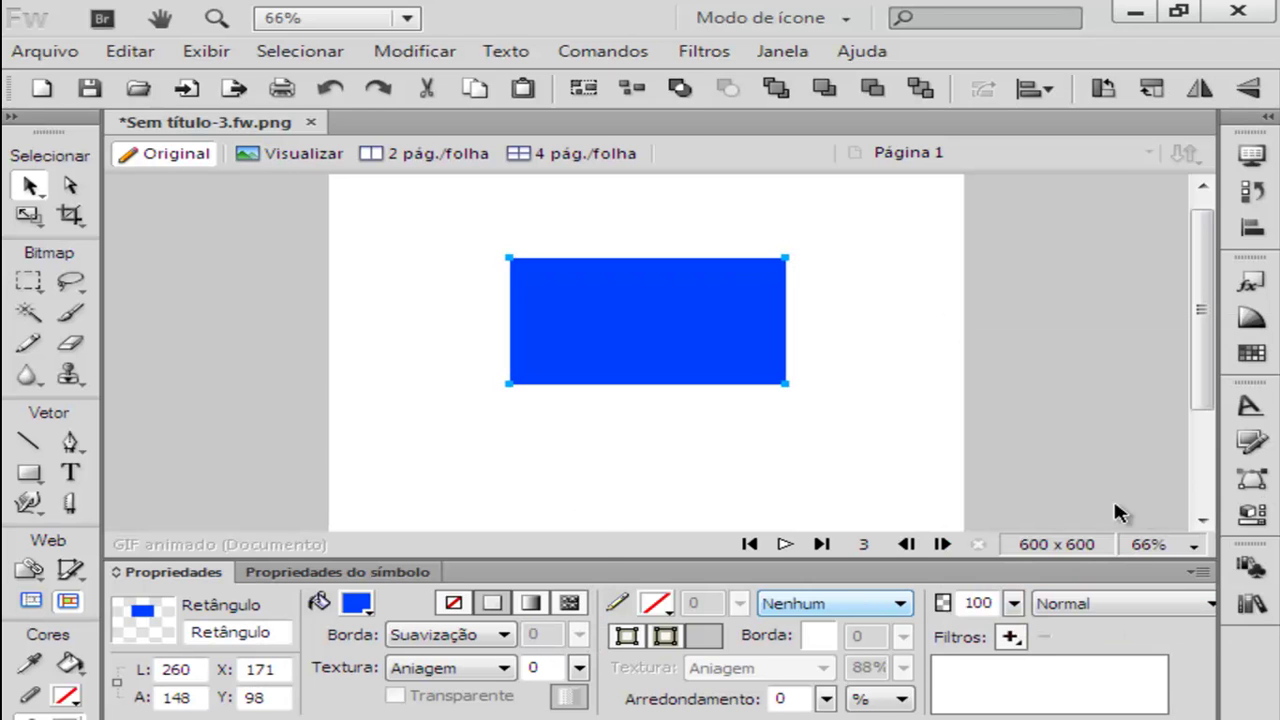
left_click(1007, 635)
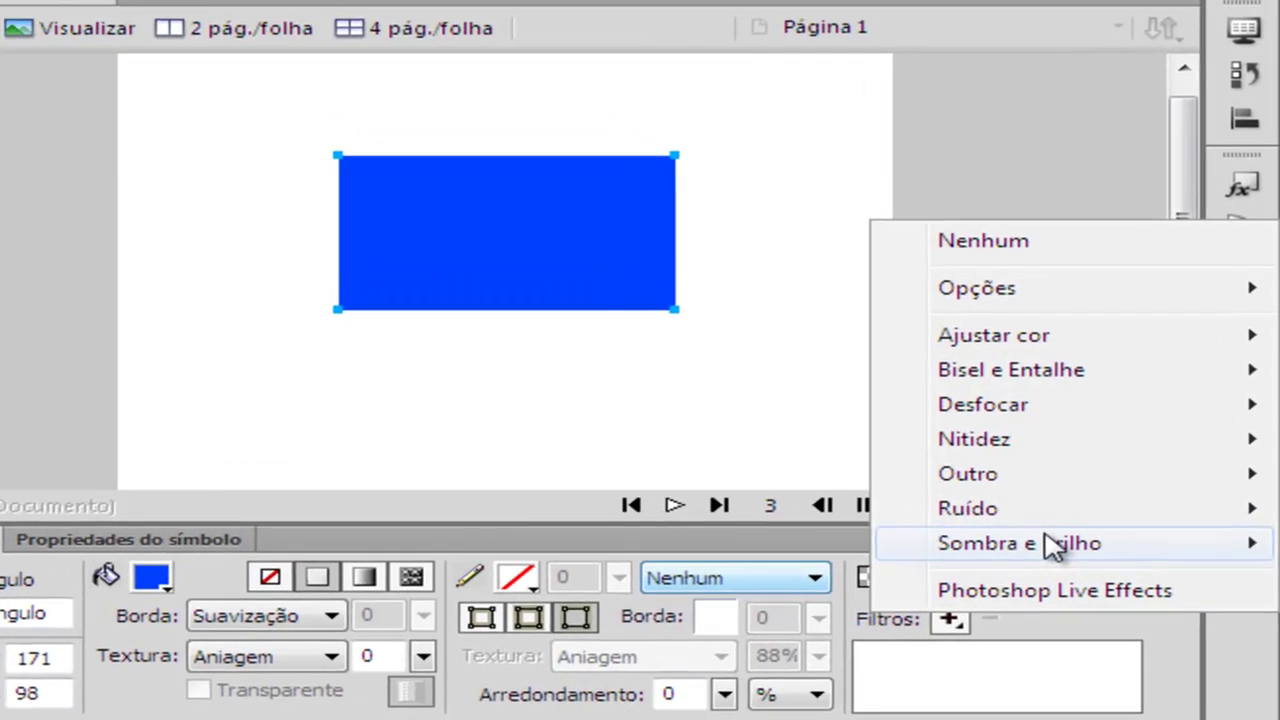
mouse_move(1092, 573)
left_click(740, 647)
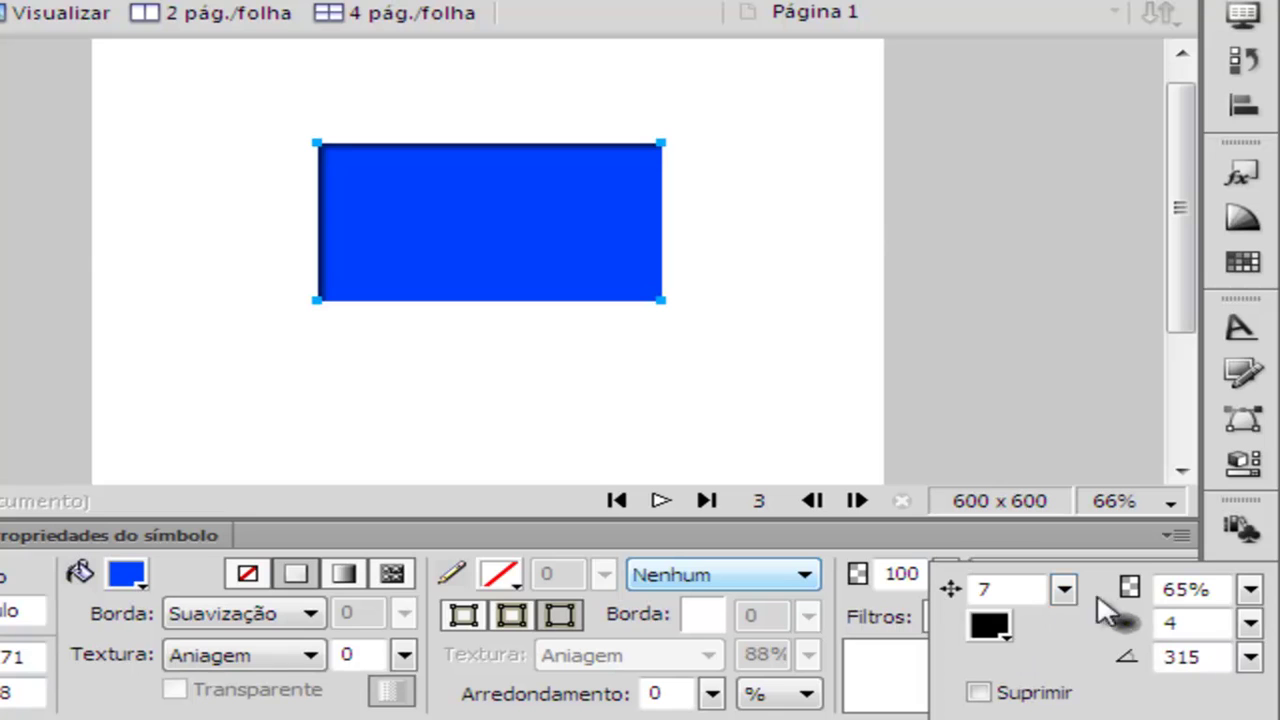
left_click(897, 654)
Remove the Sombra interna filter from the rectangle and apply a Brilho filter instead
left_click(946, 656)
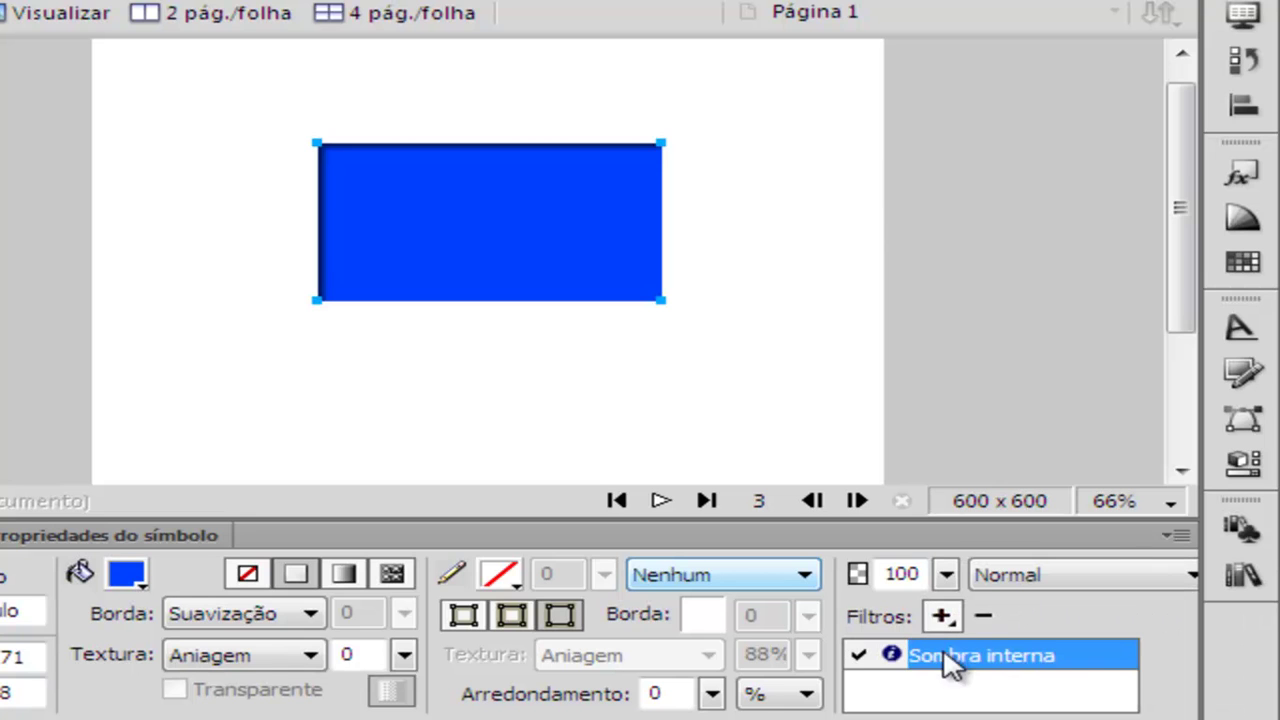
left_click(996, 617)
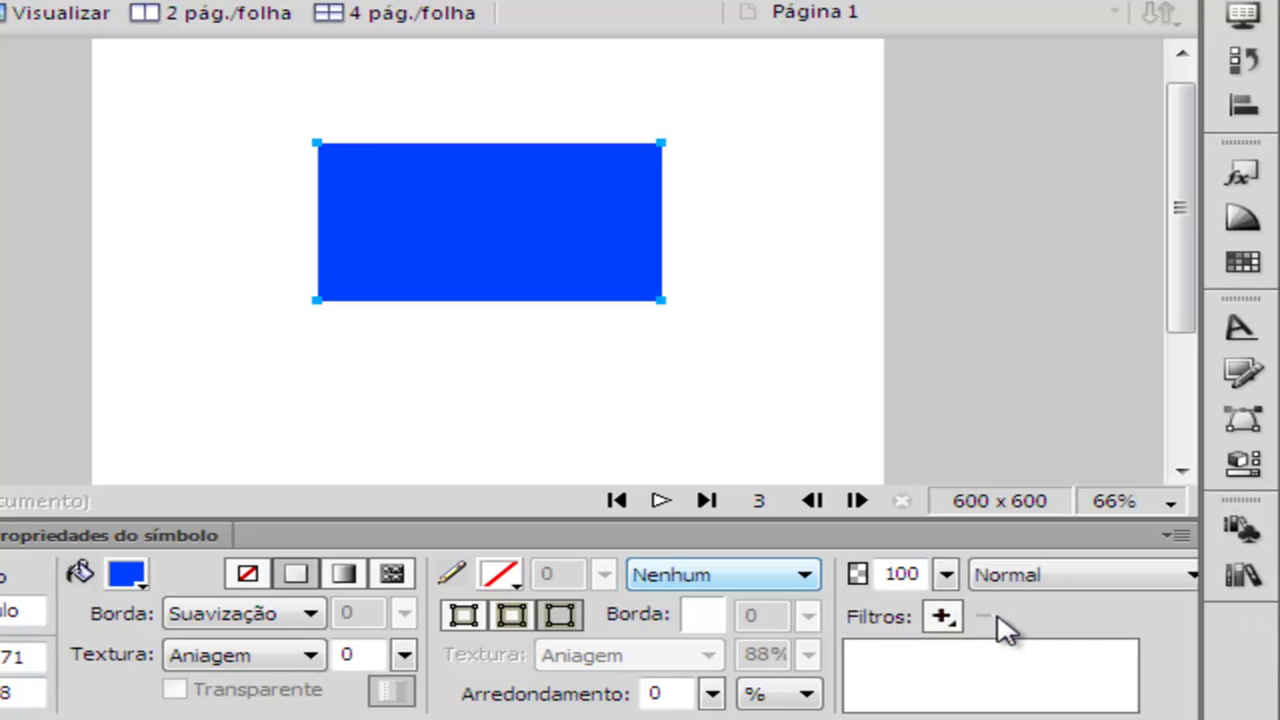
left_click(942, 616)
mouse_move(1000, 540)
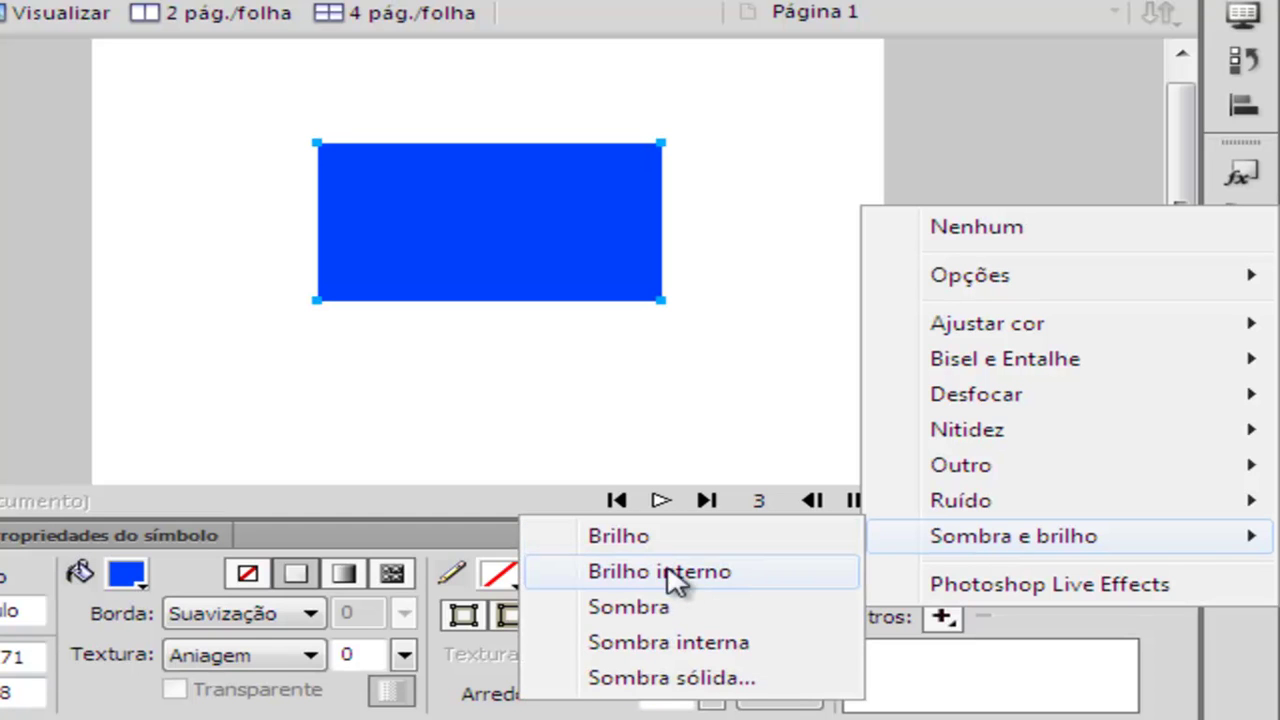
left_click(640, 538)
Set the rectangle's glow to light blue with a width of 11, 47% opacity and a softness of 15
left_click(990, 650)
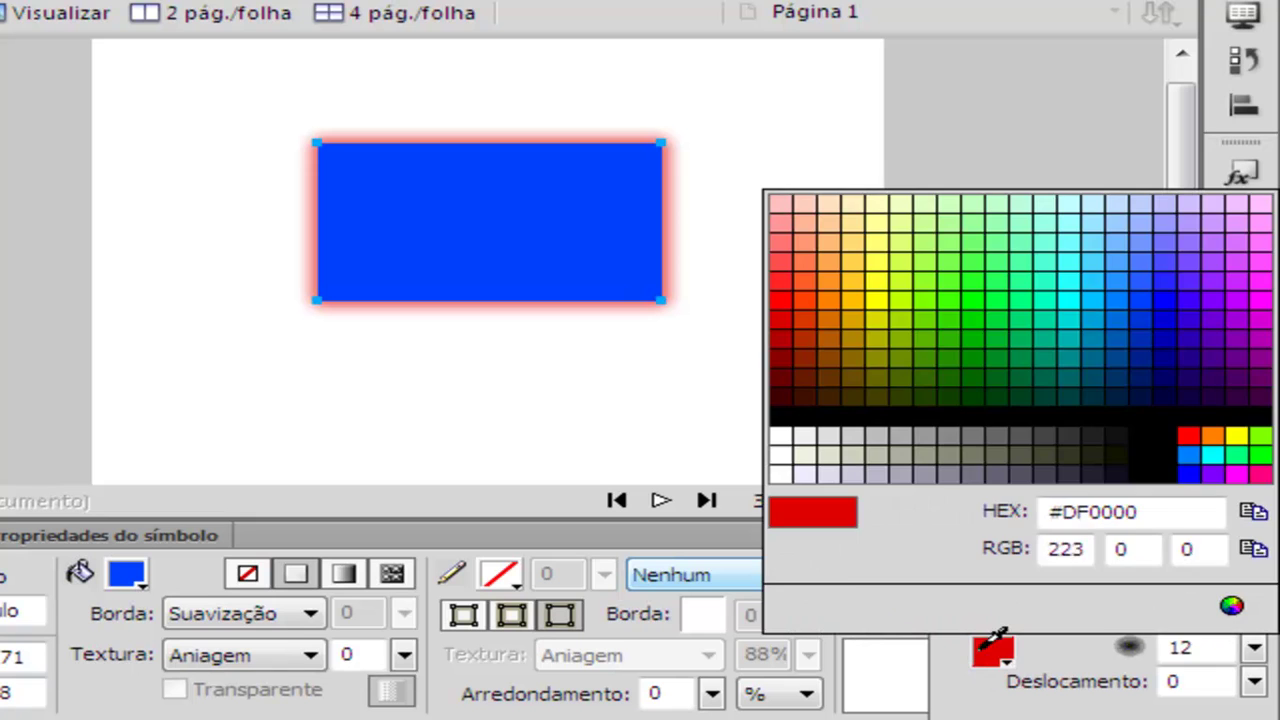
left_click(1107, 298)
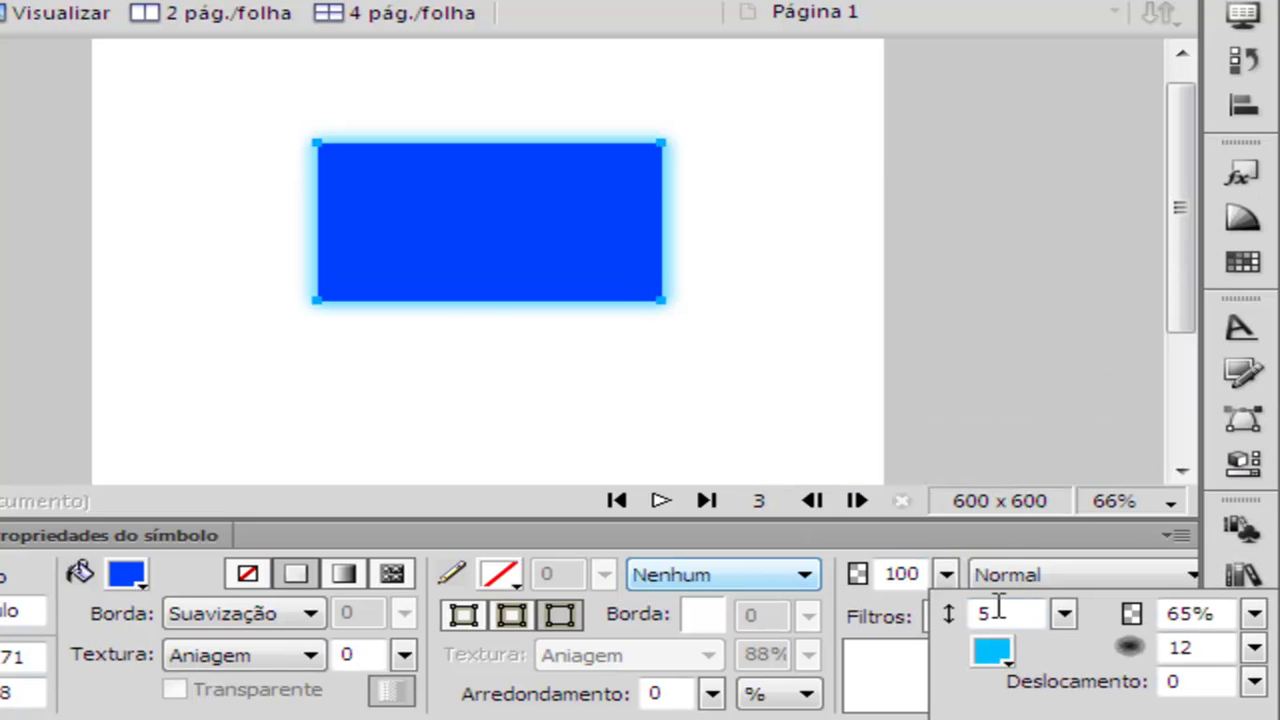
left_click_drag(1068, 625, 1078, 597)
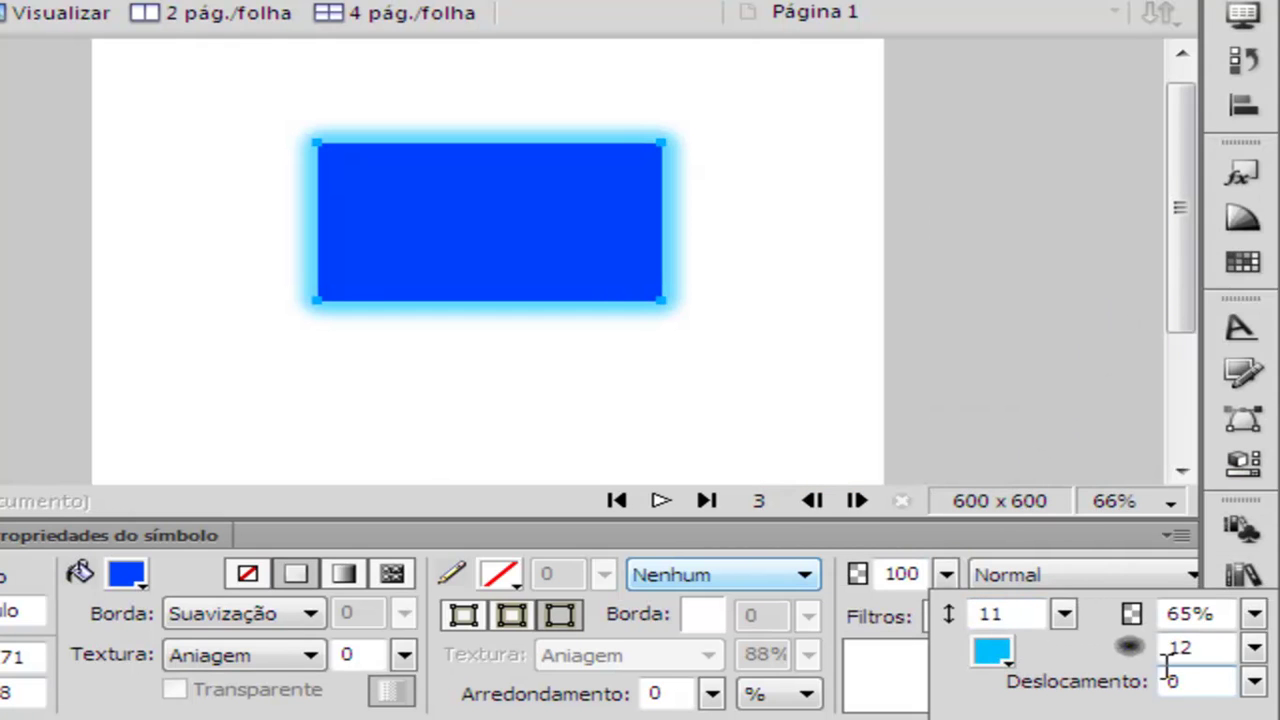
left_click_drag(1254, 613, 1254, 638)
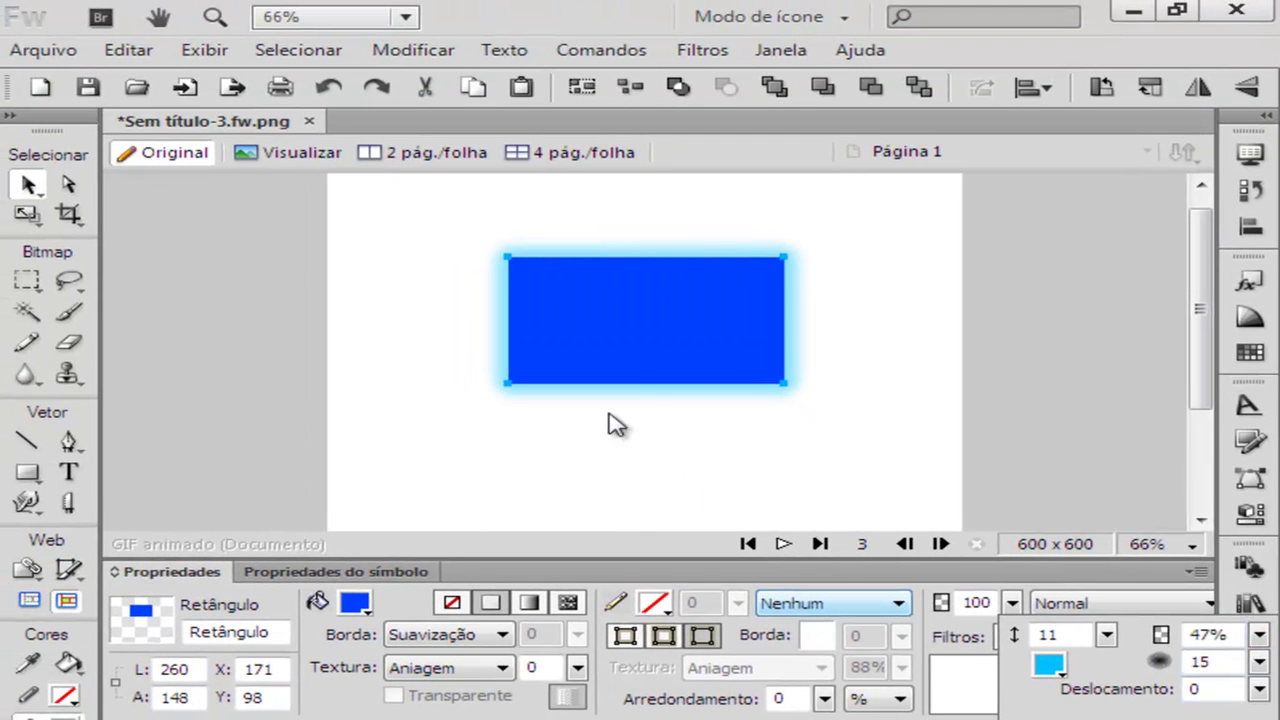
left_click(641, 393)
Move the glowing rectangle slightly across the canvas to about X 189, Y 106
mouse_move(695, 317)
left_mouse_down()
mouse_move(649, 323)
mouse_move(649, 294)
mouse_move(720, 318)
left_mouse_up()
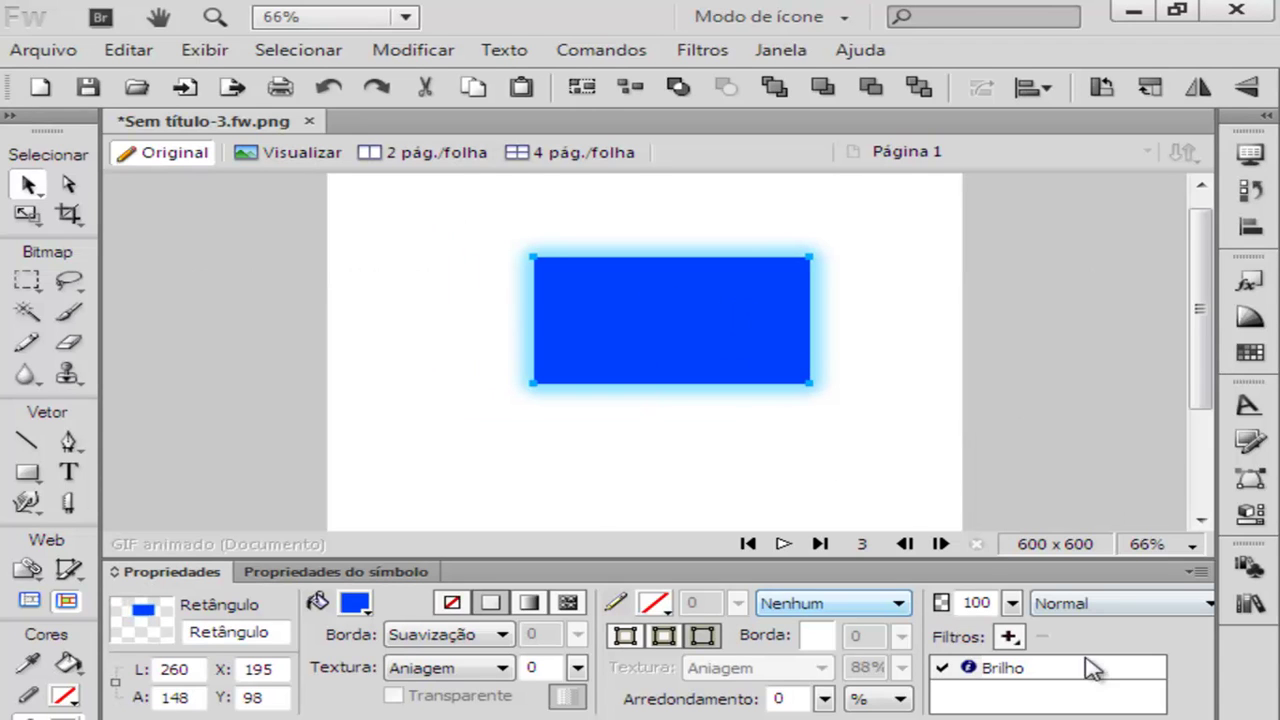
left_click_drag(733, 292, 707, 296)
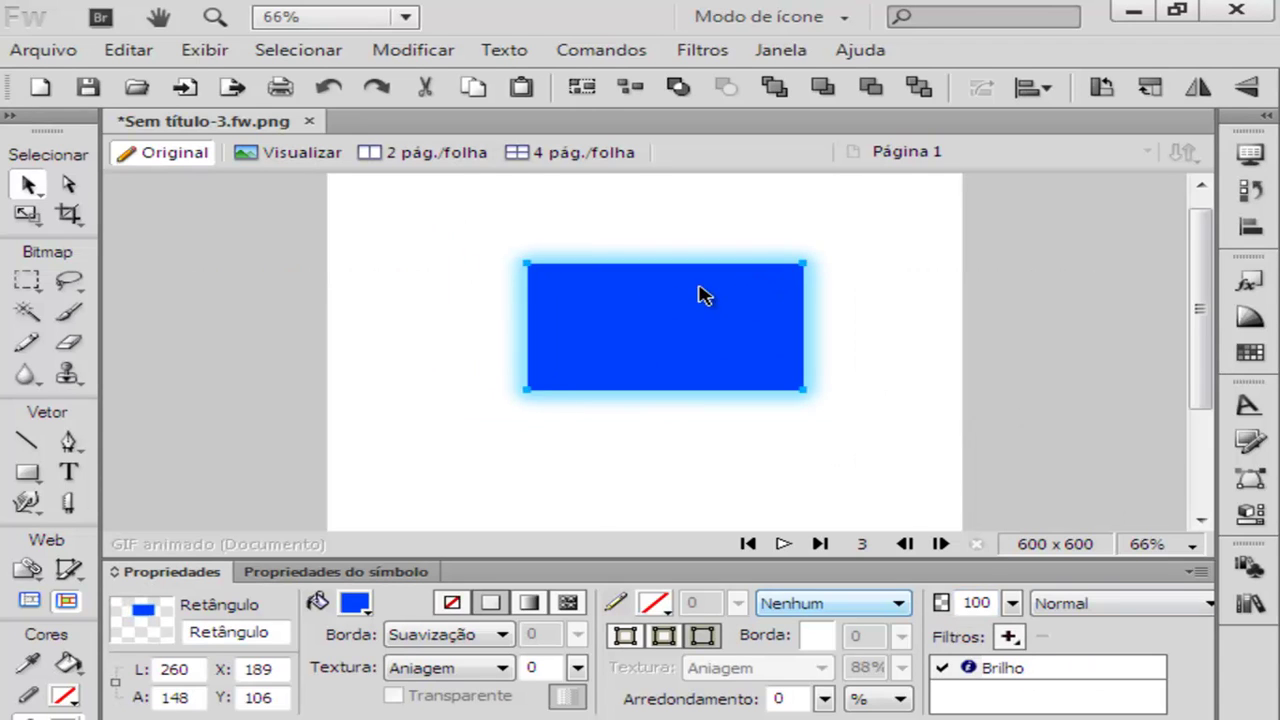
left_click_drag(510, 328, 533, 345)
Replace the rectangle's Brilho filter with an Adicionar ruído filter at a quantity of 32
left_click(1006, 667)
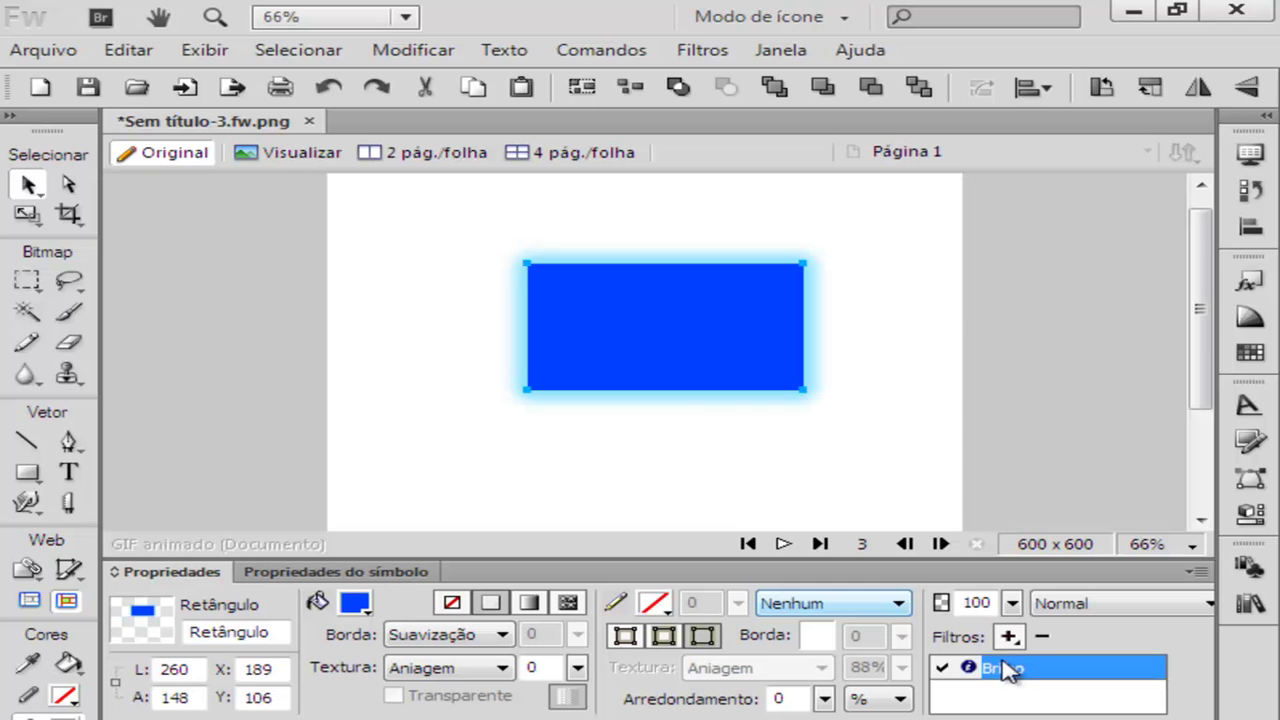
left_click(1042, 640)
left_click(1010, 638)
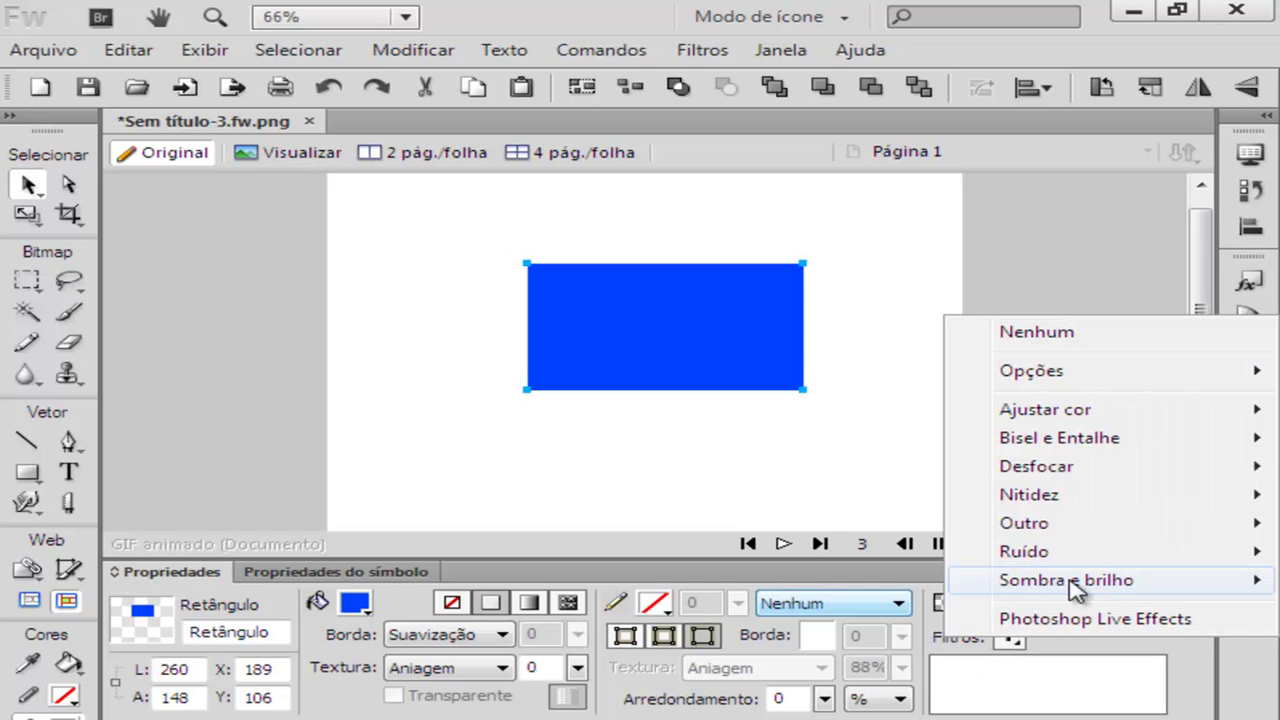
mouse_move(1025, 556)
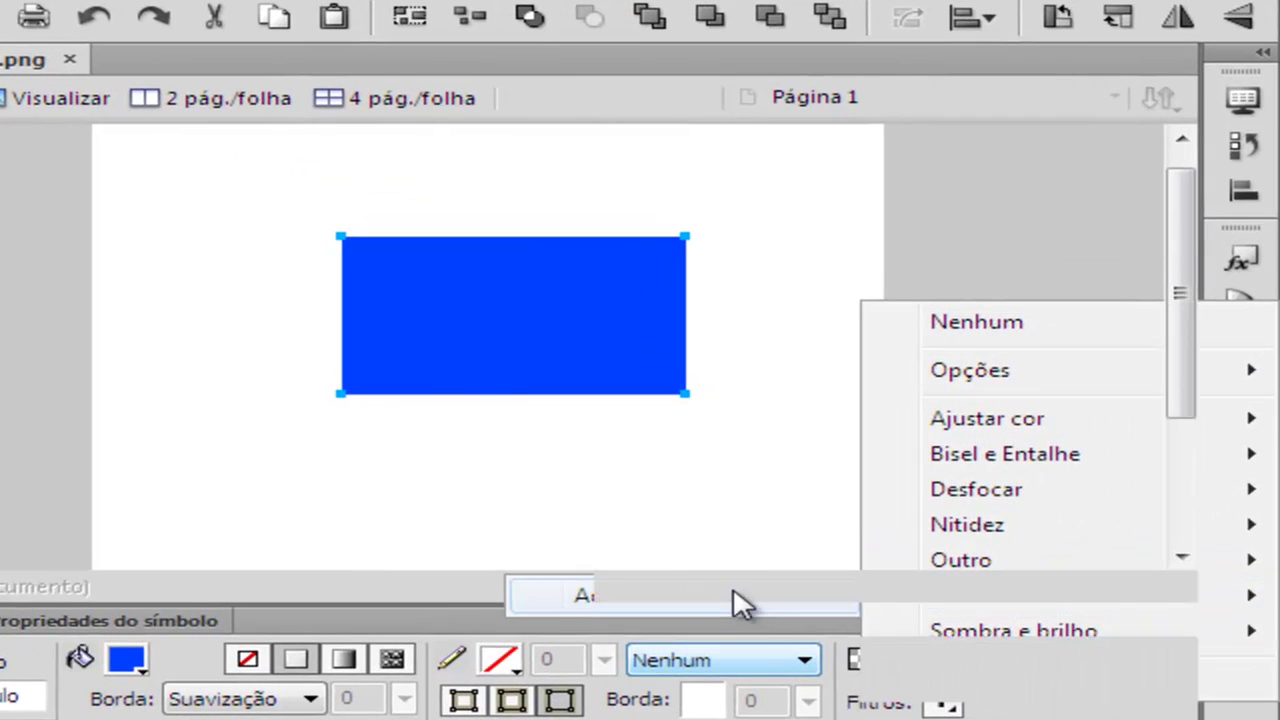
left_click(740, 603)
left_click_drag(720, 286, 1251, 286)
left_click_drag(985, 360, 1041, 404)
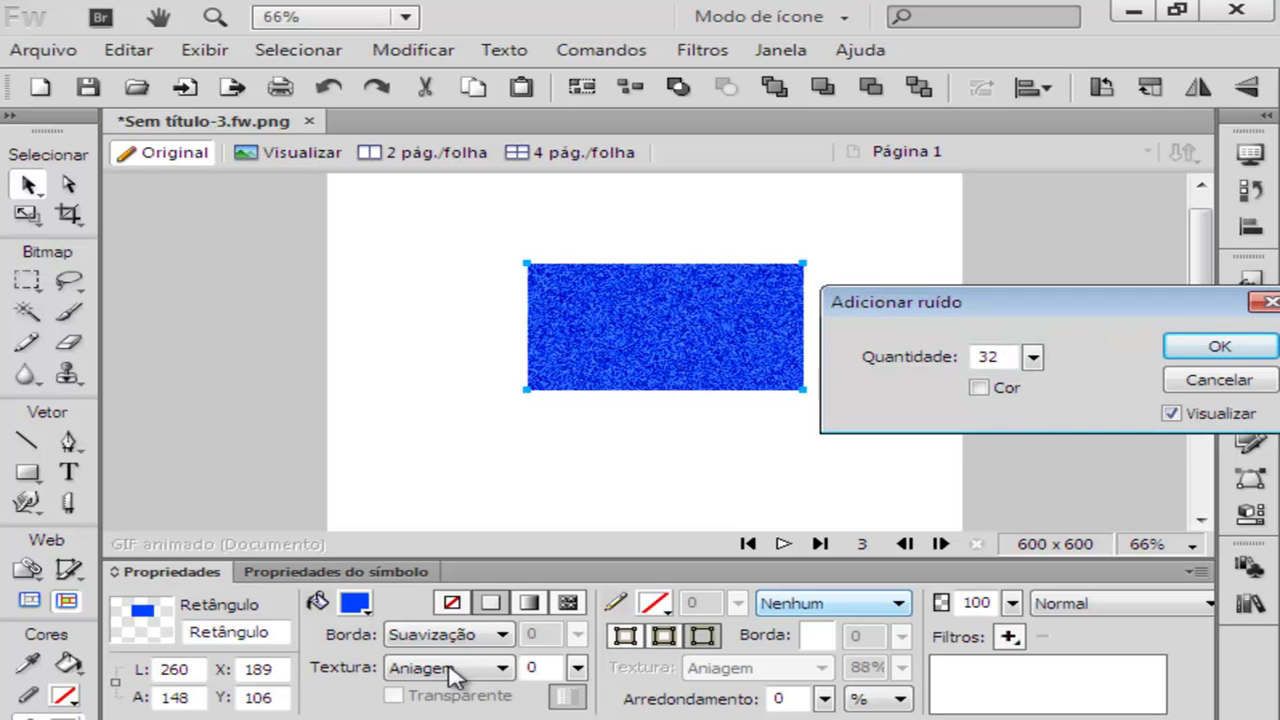
left_click(1219, 346)
Give the rectangle's fill the Esfumaçado texture at 71% and move the rectangle to about X 181, Y 115
left_click(450, 668)
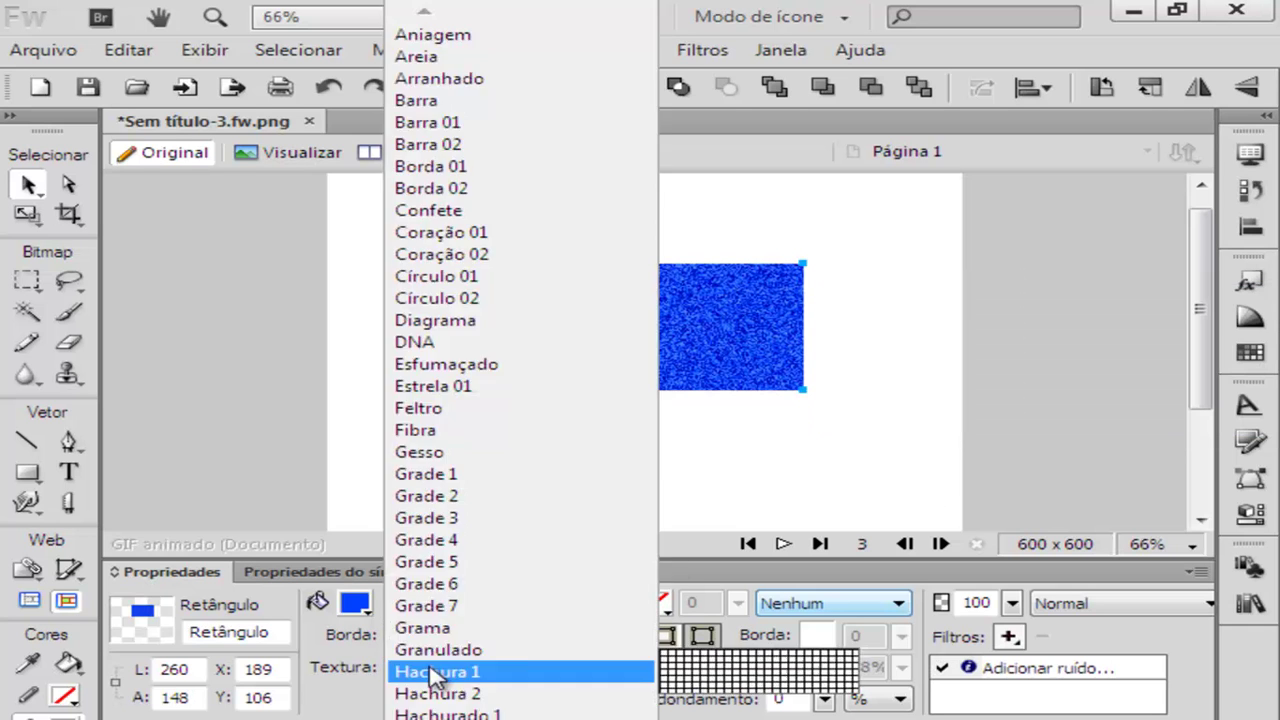
left_click(458, 668)
left_click(450, 668)
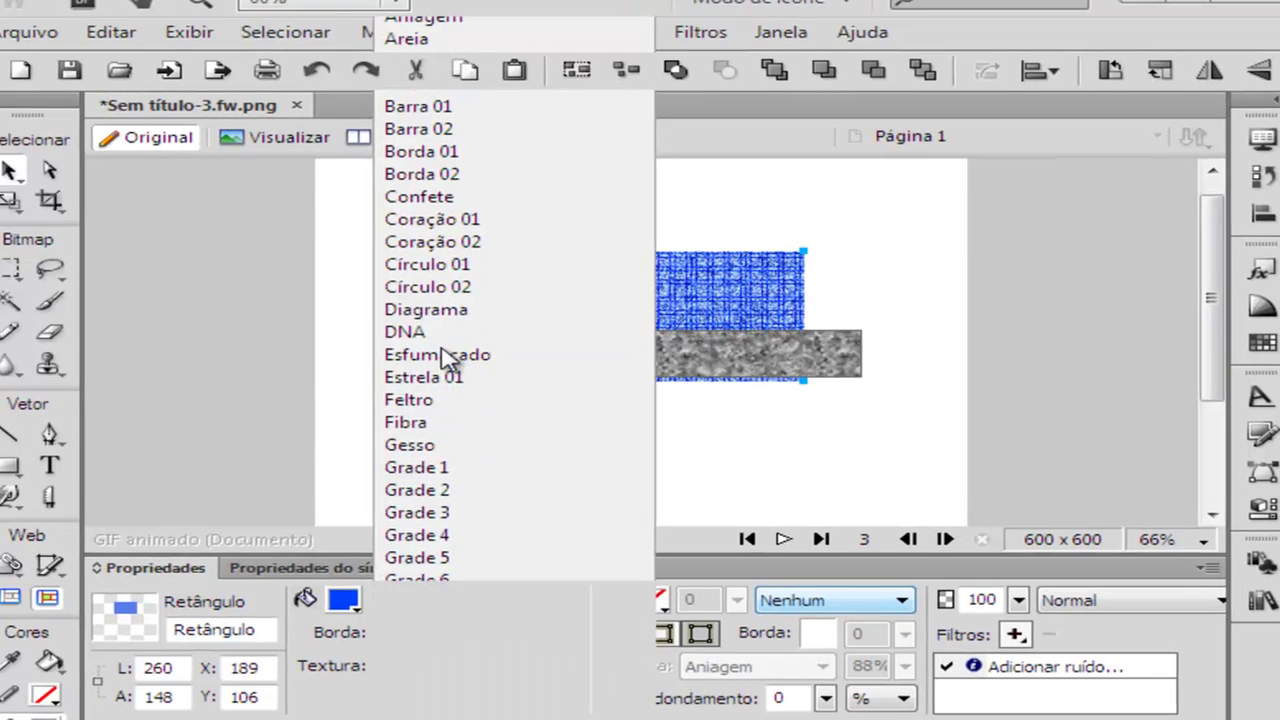
left_click(449, 355)
left_click_drag(701, 165, 671, 230)
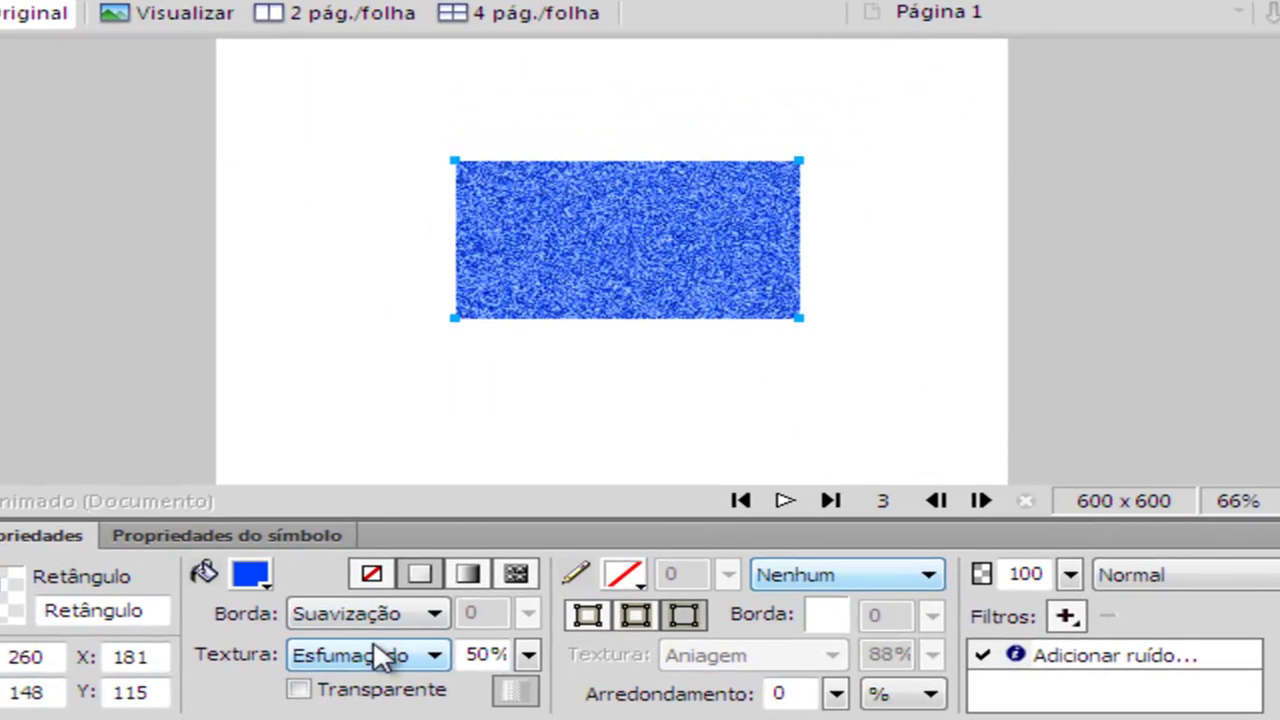
left_click_drag(528, 655, 538, 609)
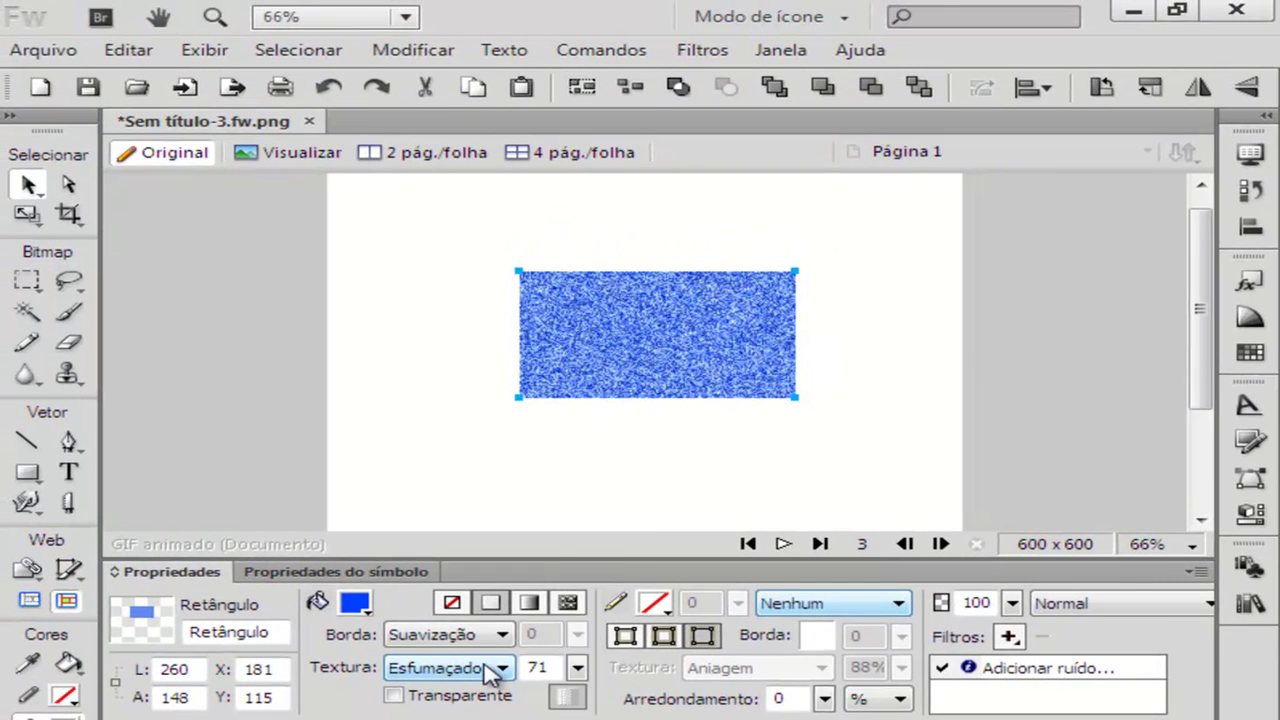
Look through the available fill textures and reduce the rectangle's texture amount to 0
left_click(480, 664)
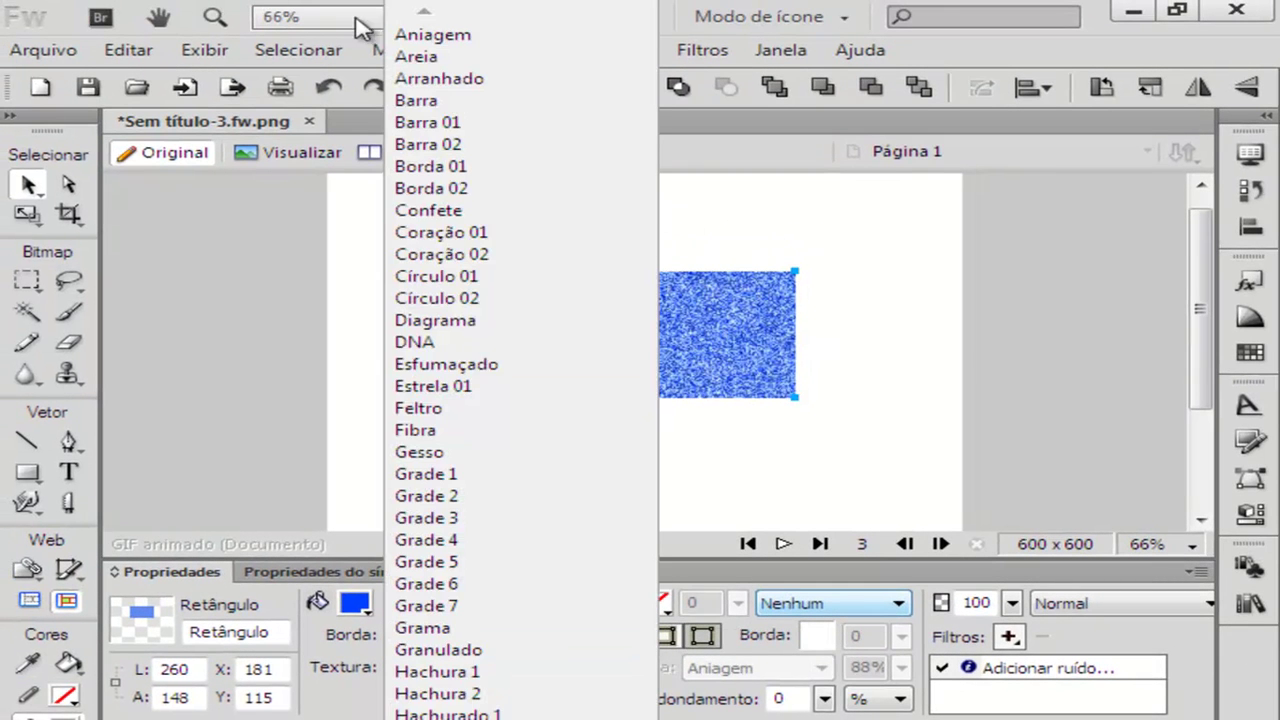
left_click(702, 472)
left_click_drag(573, 668, 602, 717)
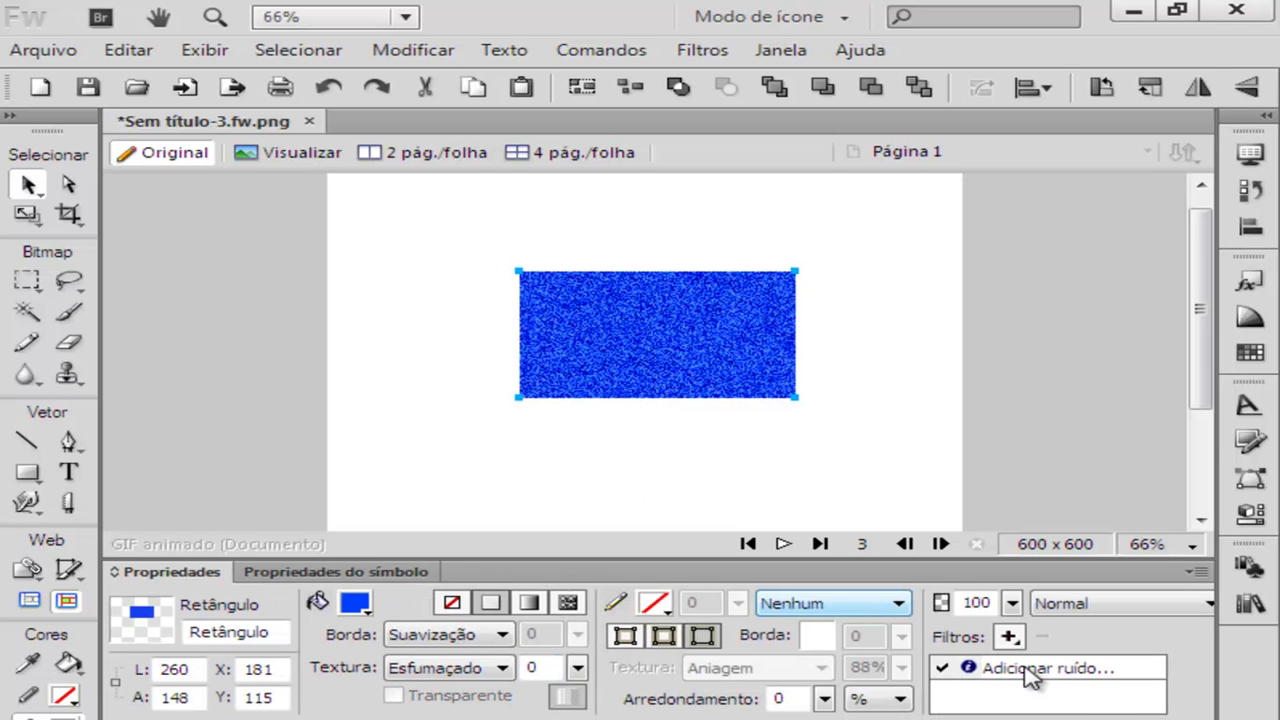
Remove the Adicionar ruído filter from the rectangle and apply the Converter em alfa filter
left_click(1030, 676)
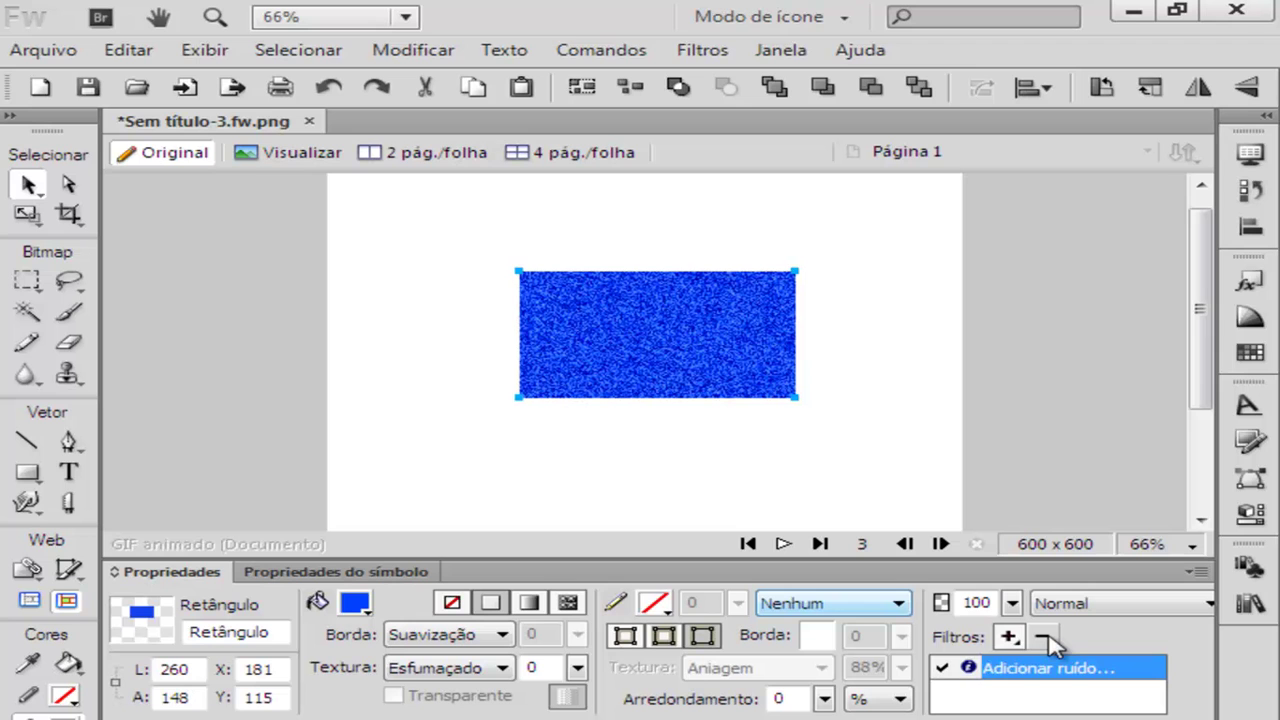
left_click(1048, 636)
left_click(1008, 637)
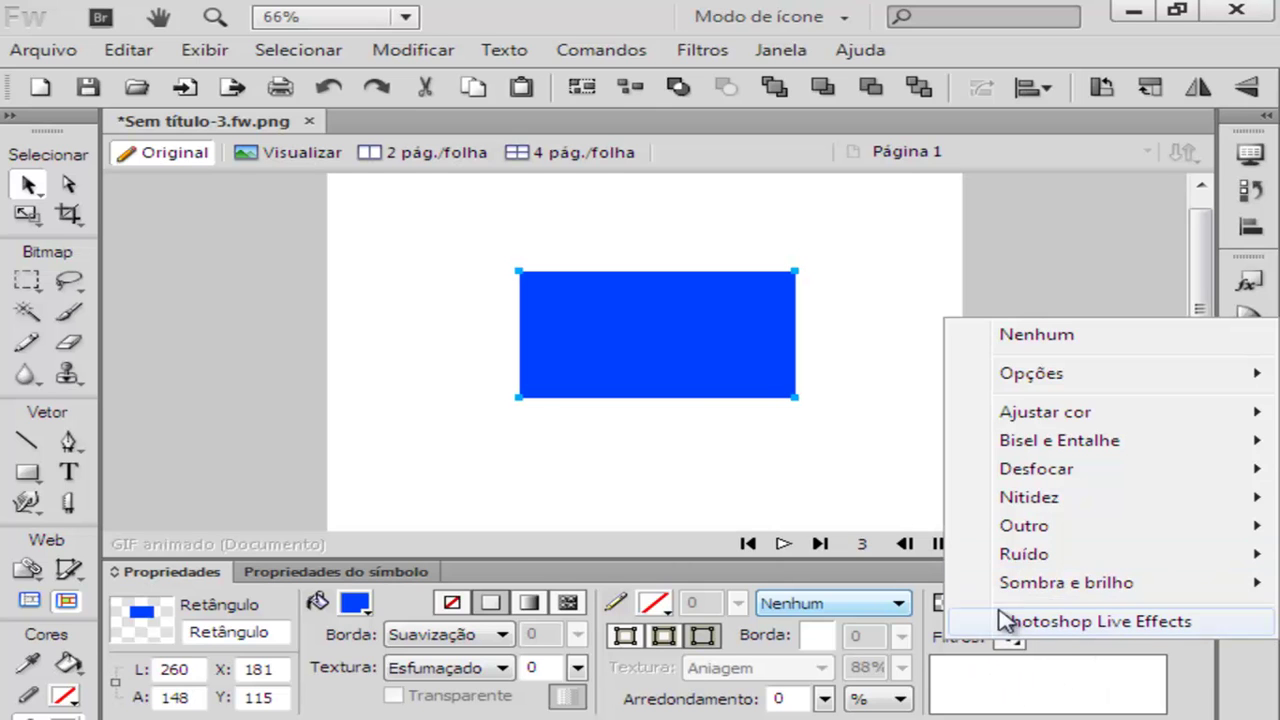
mouse_move(1058, 535)
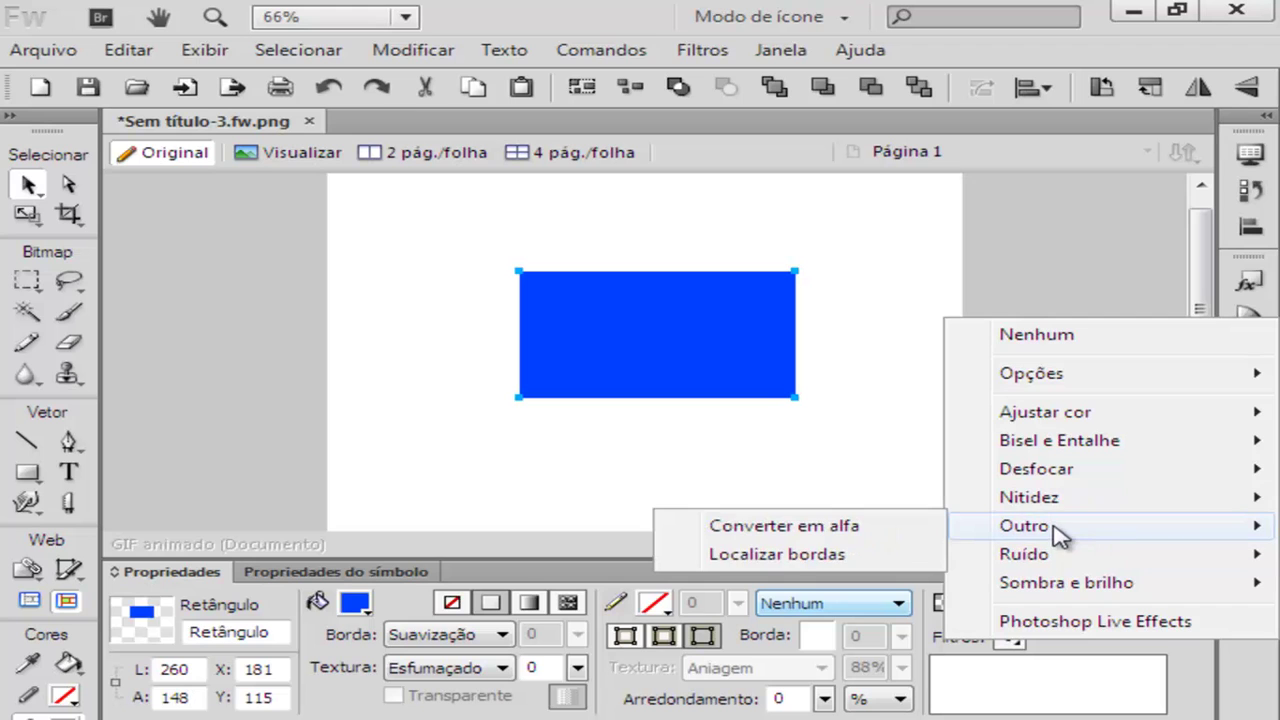
left_click(866, 538)
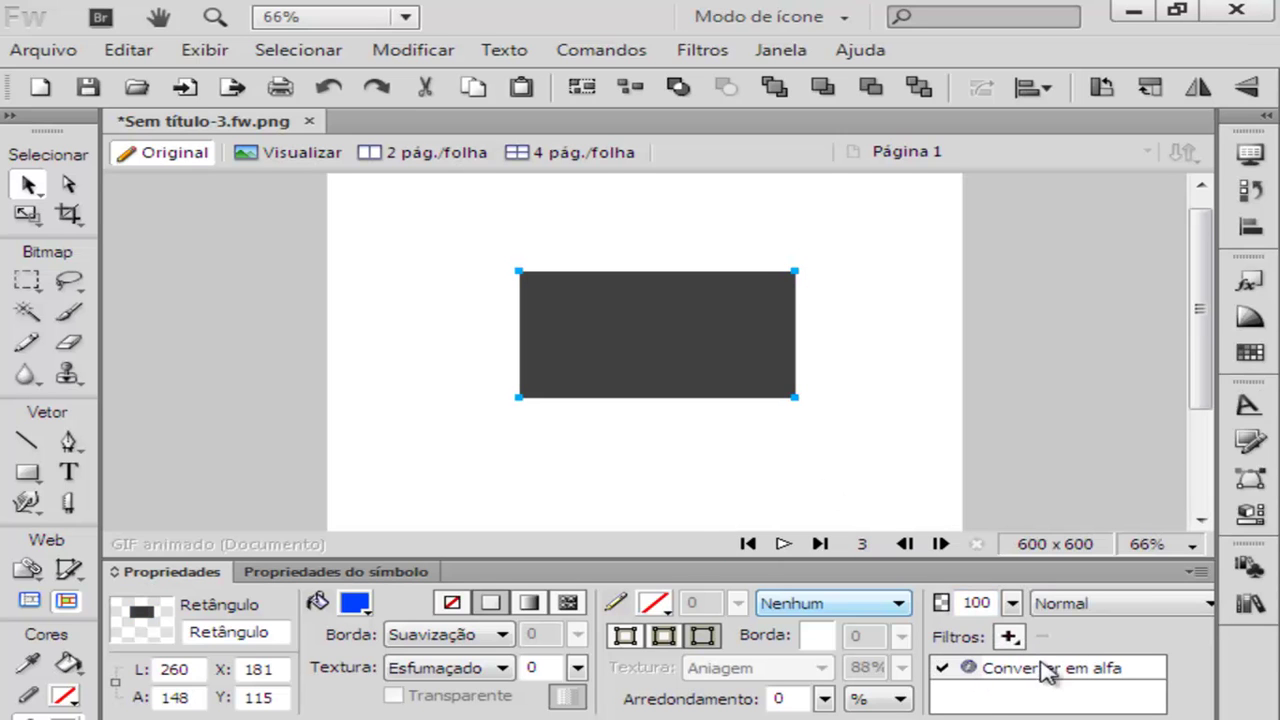
Disable the Converter em alfa filter, delete it and apply Localizar bordas to the rectangle in its place
left_click(1010, 672)
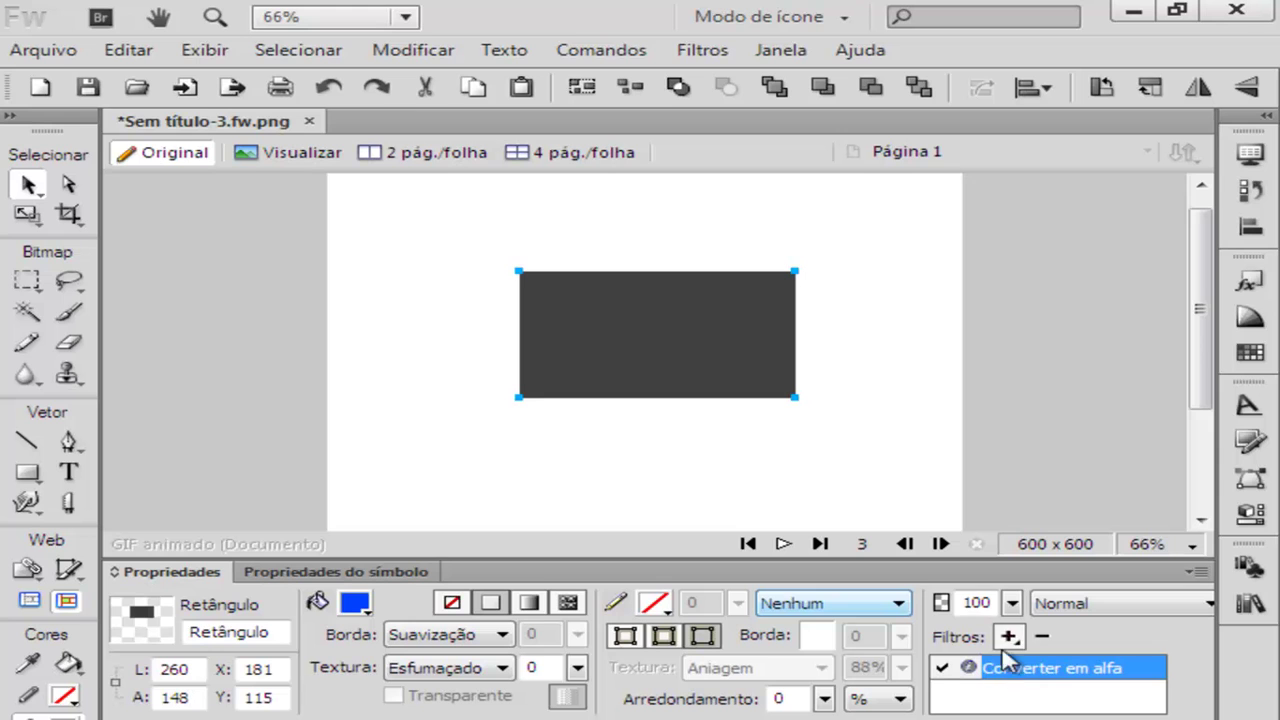
left_click(942, 668)
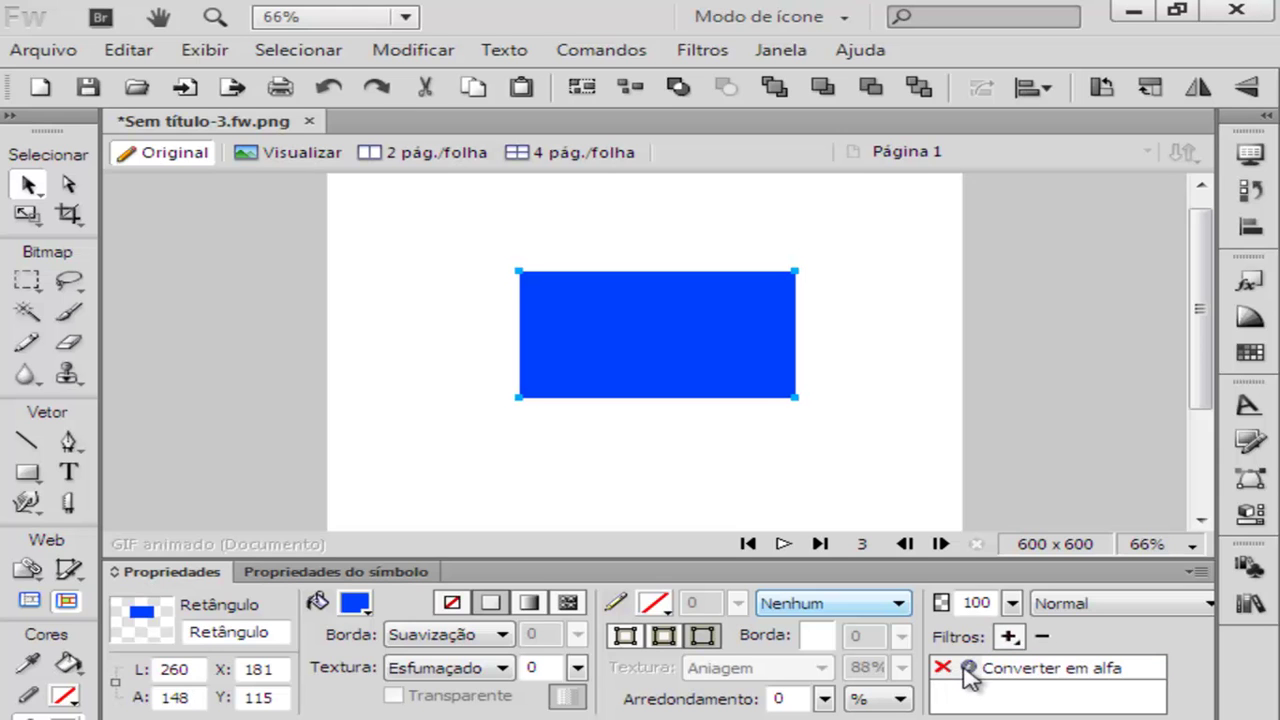
left_click(1005, 668)
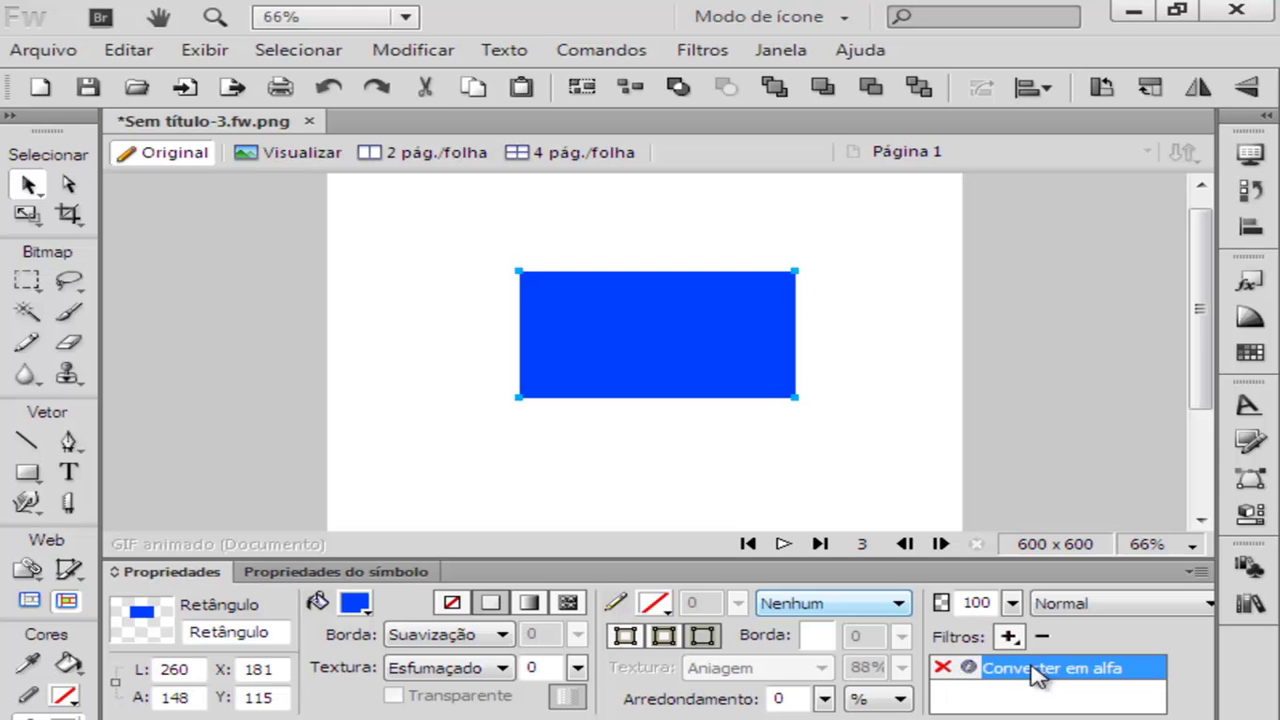
left_click(1042, 636)
left_click(1009, 637)
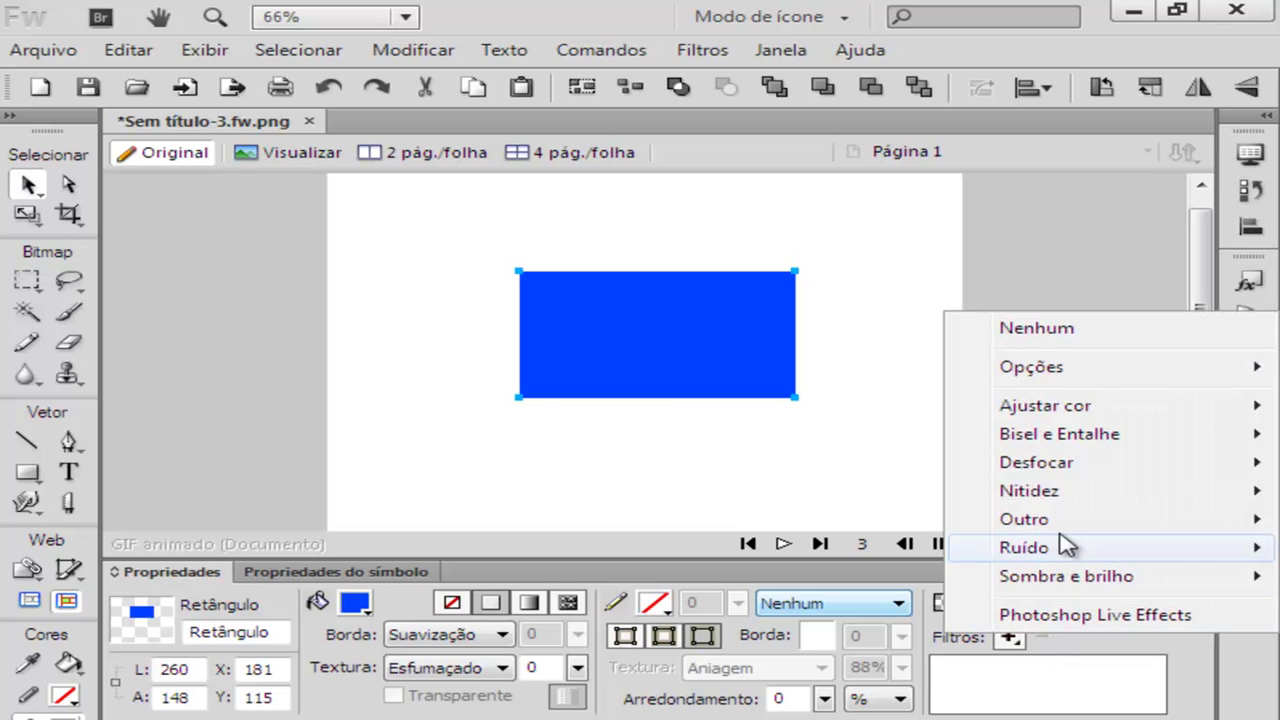
mouse_move(1060, 521)
left_click(815, 549)
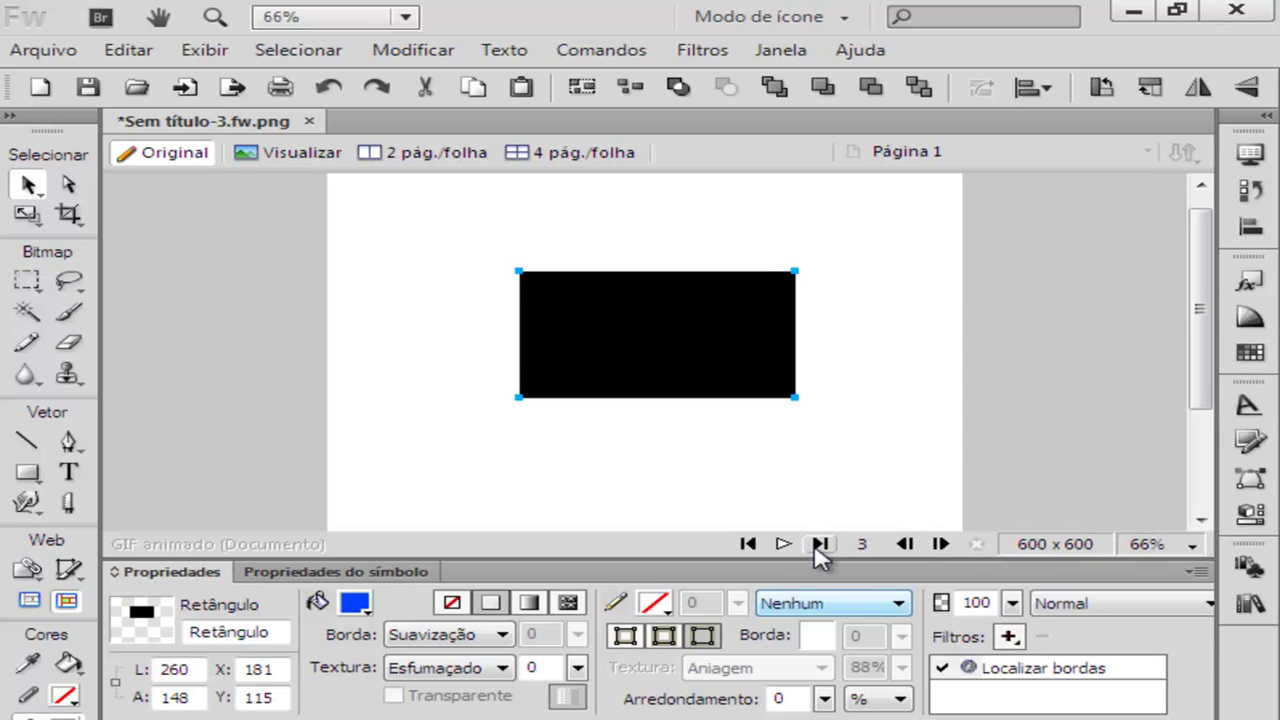
Move the rectangle down to about Y 123 and remove its Localizar bordas filter
left_click(1025, 673)
mouse_move(616, 332)
left_mouse_down()
mouse_move(700, 320)
mouse_move(617, 341)
left_mouse_up()
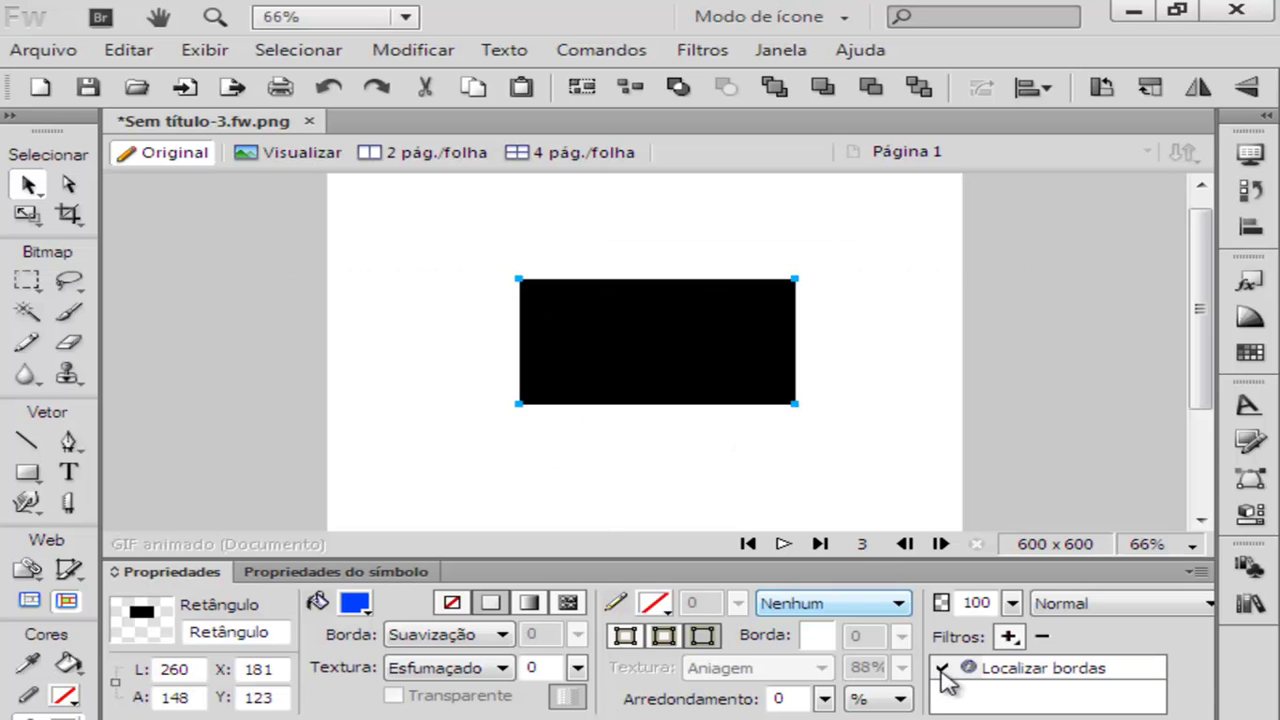
left_click(984, 673)
left_click(1041, 636)
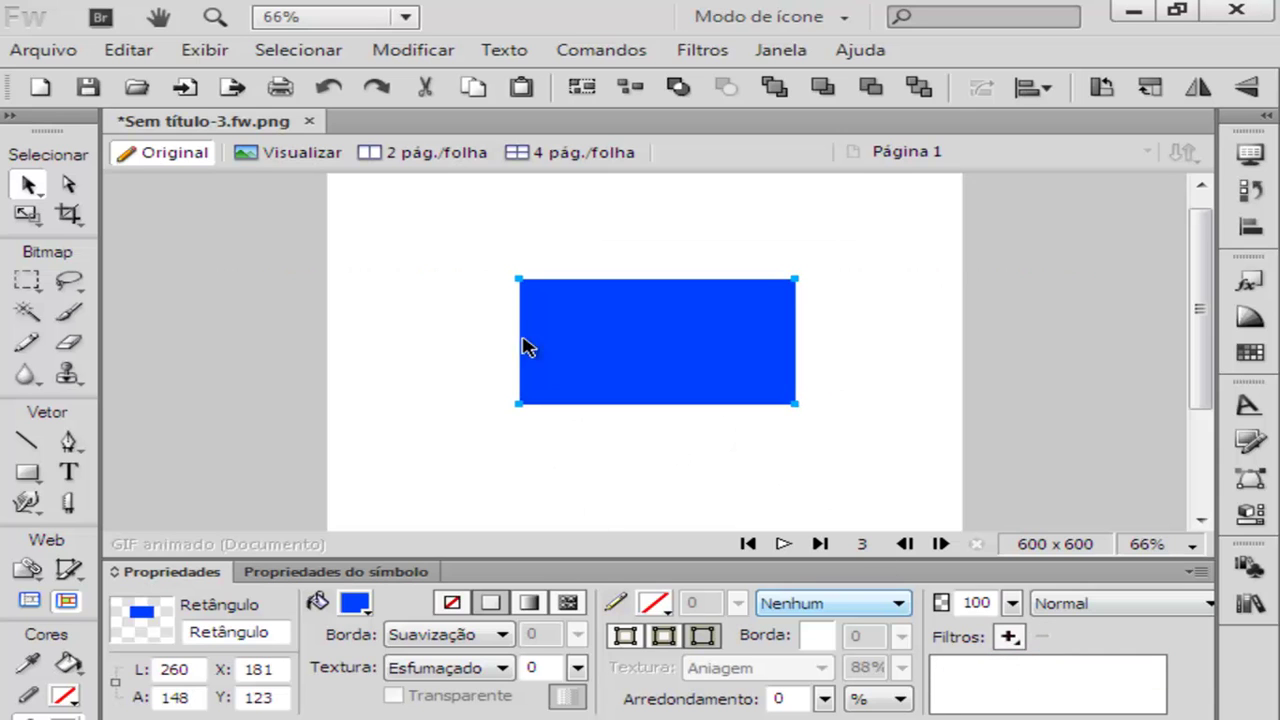
Try a Desfoque de movimento filter on the rectangle at angle 90 and distance 90, without keeping it
left_click(1008, 637)
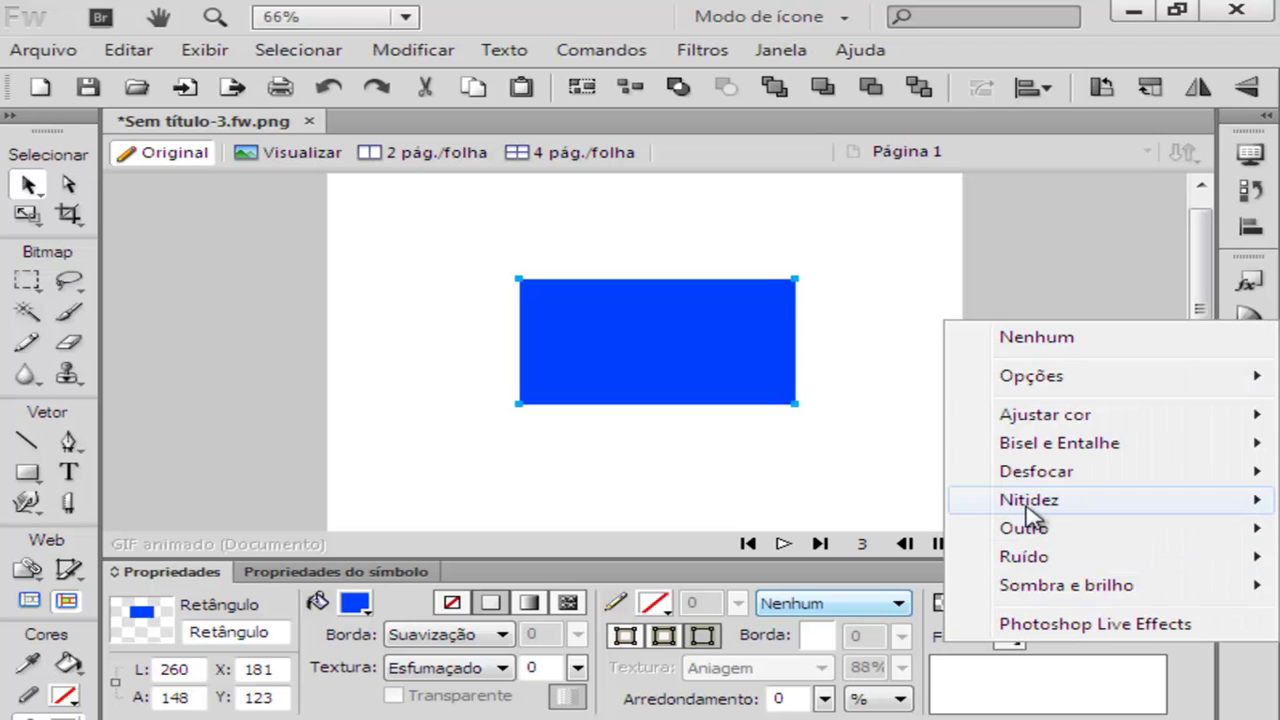
mouse_move(1048, 532)
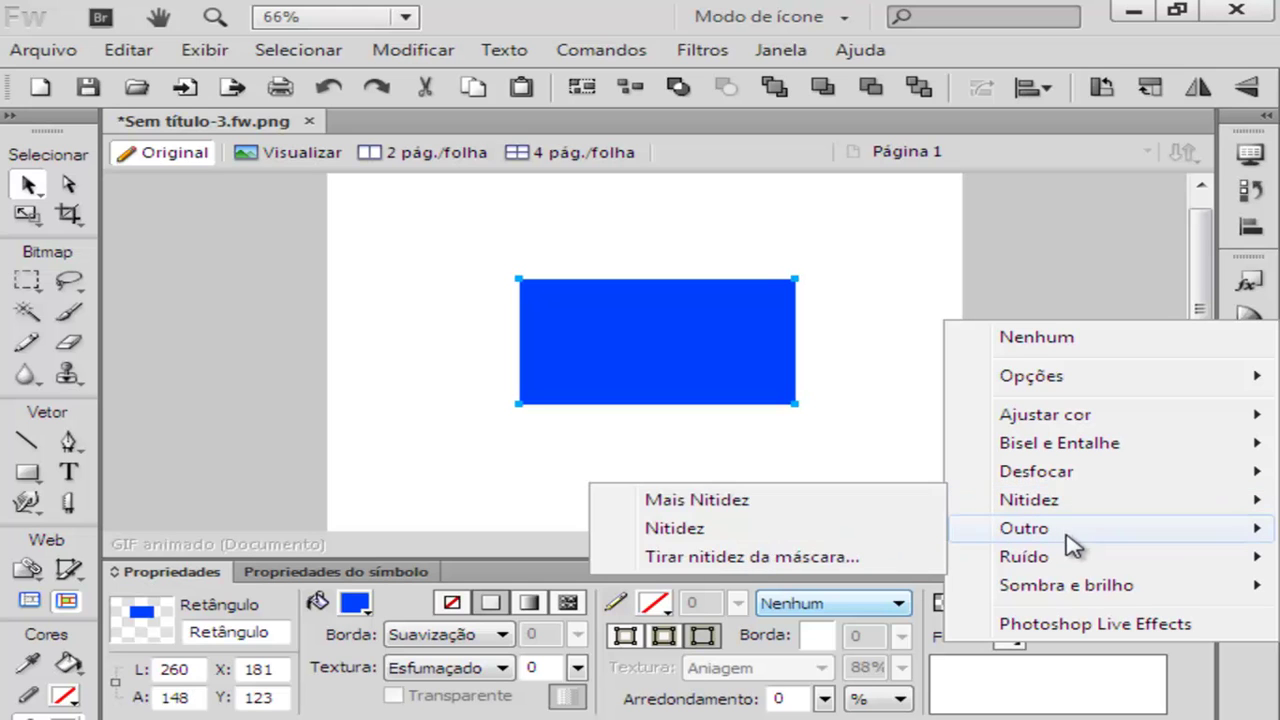
mouse_move(1072, 478)
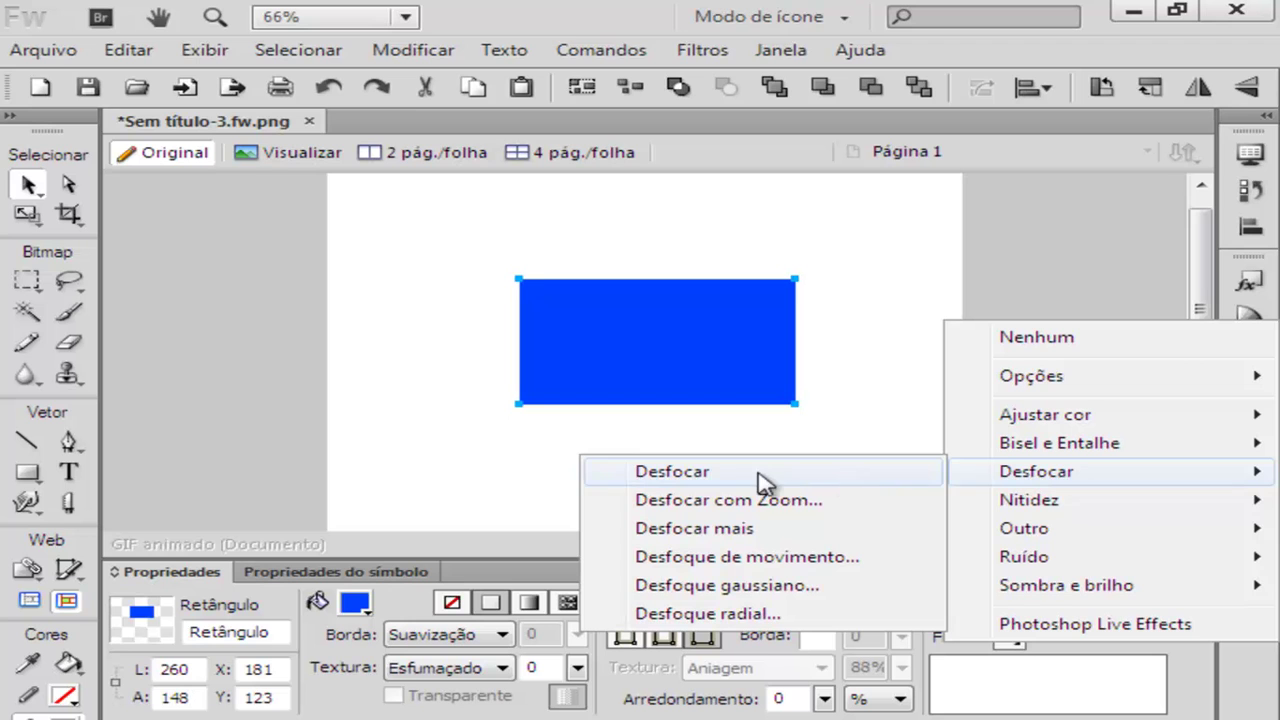
left_click(744, 565)
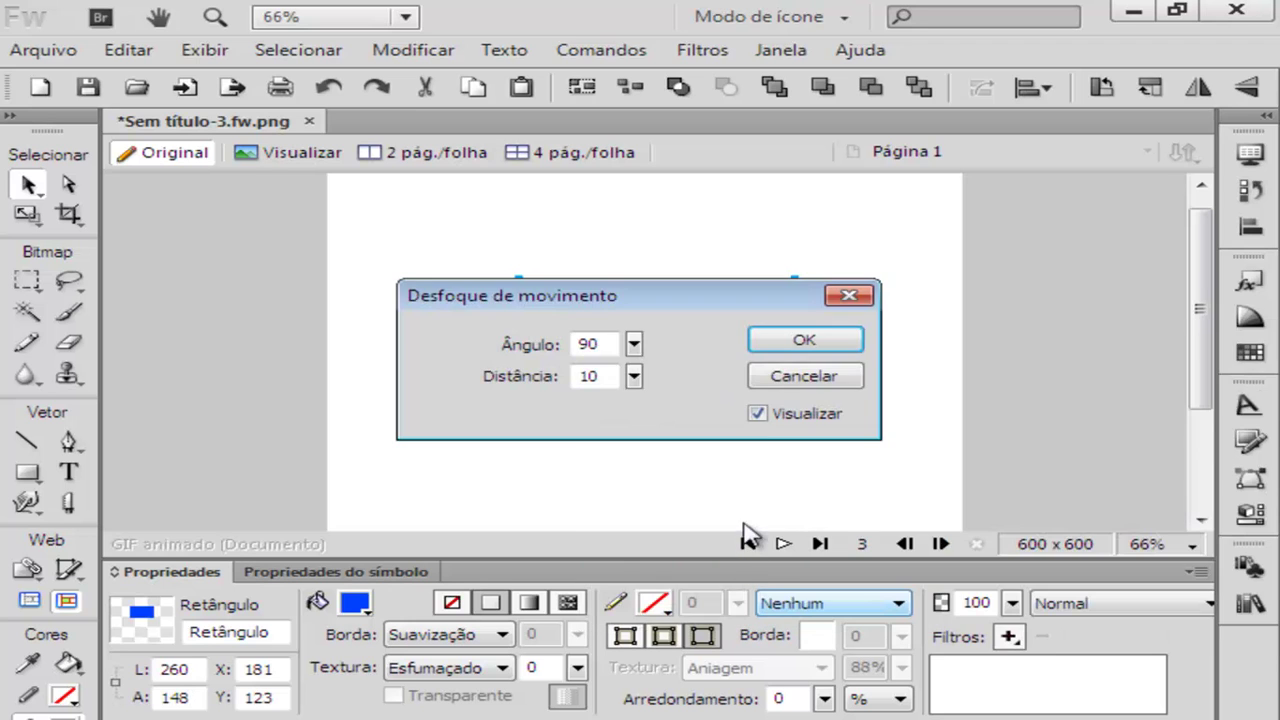
left_click_drag(678, 308, 1060, 350)
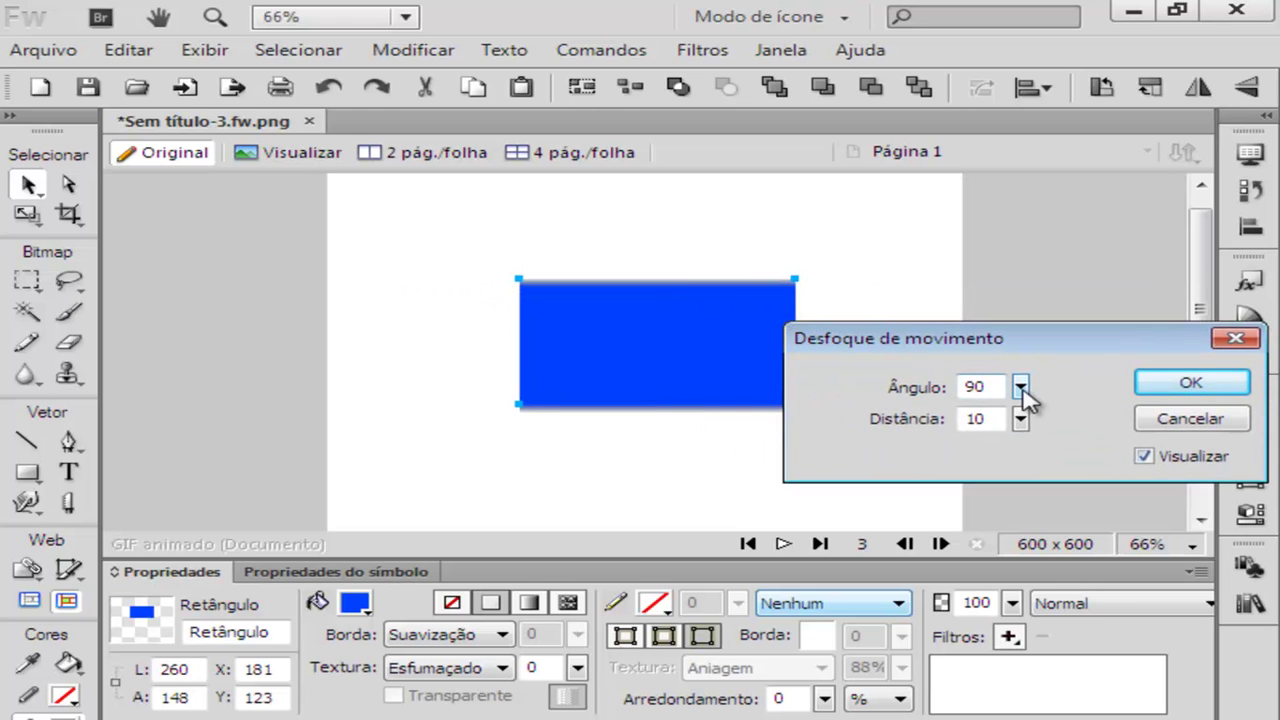
left_click_drag(1021, 421, 1105, 340)
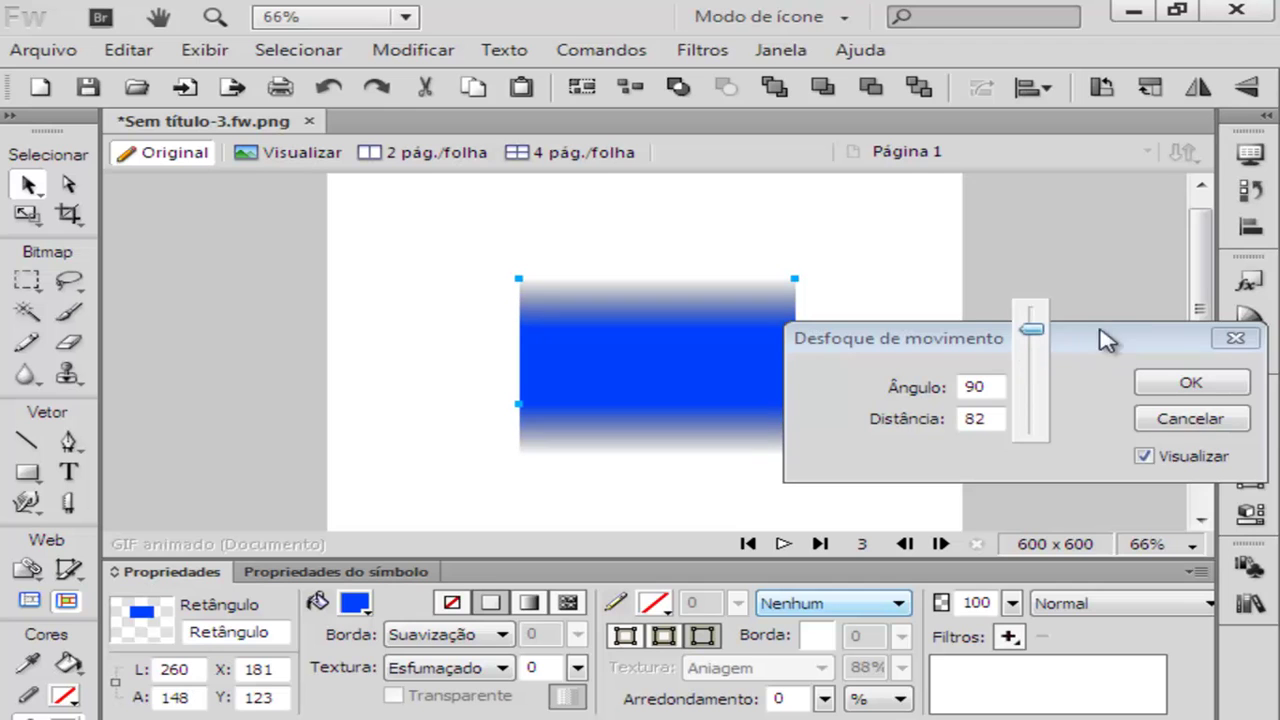
left_click_drag(1230, 422, 1228, 424)
left_click(1210, 424)
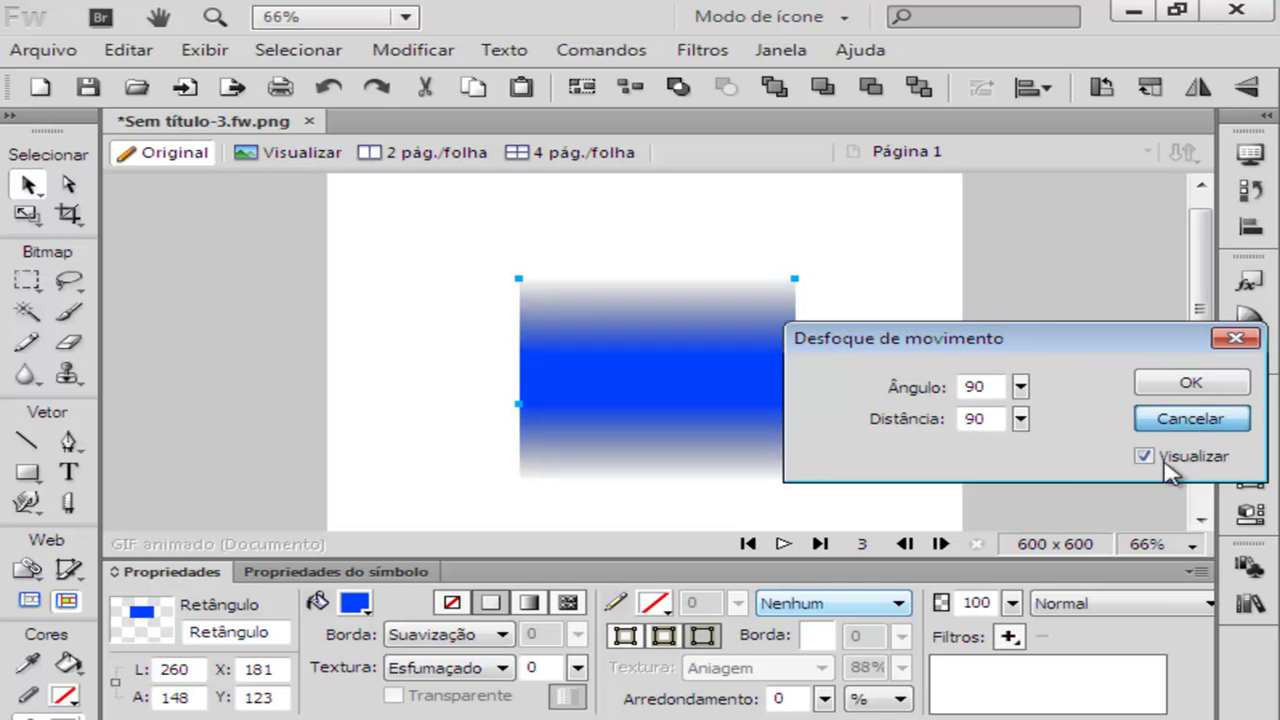
Try a Desfoque gaussiano filter on the rectangle with blur radii such as 45, 20, 55 and 43, without keeping it
left_click(1009, 637)
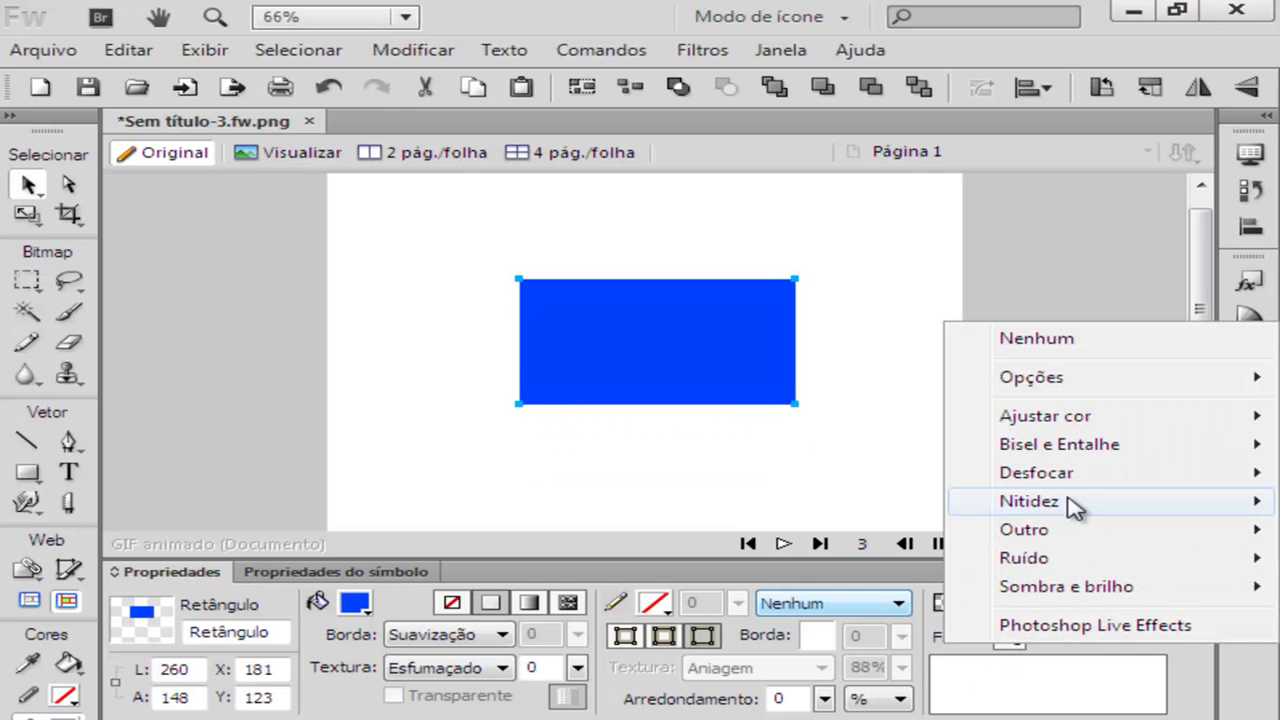
mouse_move(1072, 478)
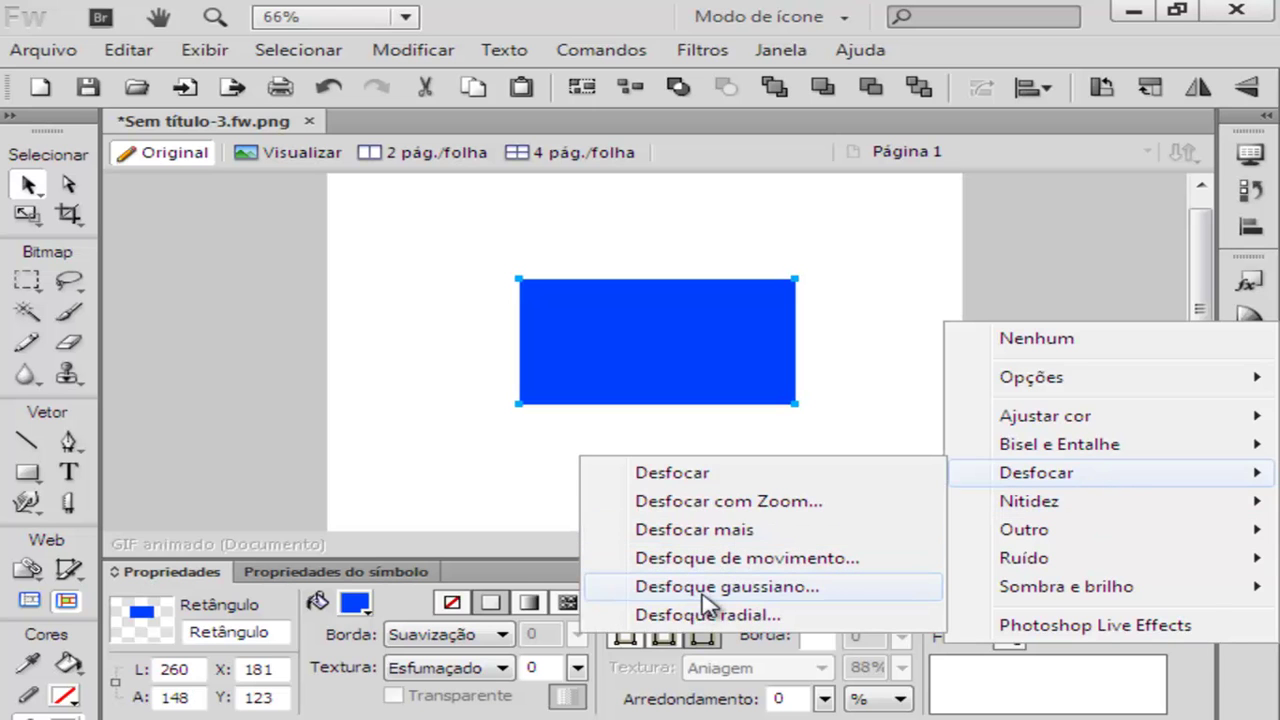
left_click(705, 592)
left_click_drag(660, 296, 902, 164)
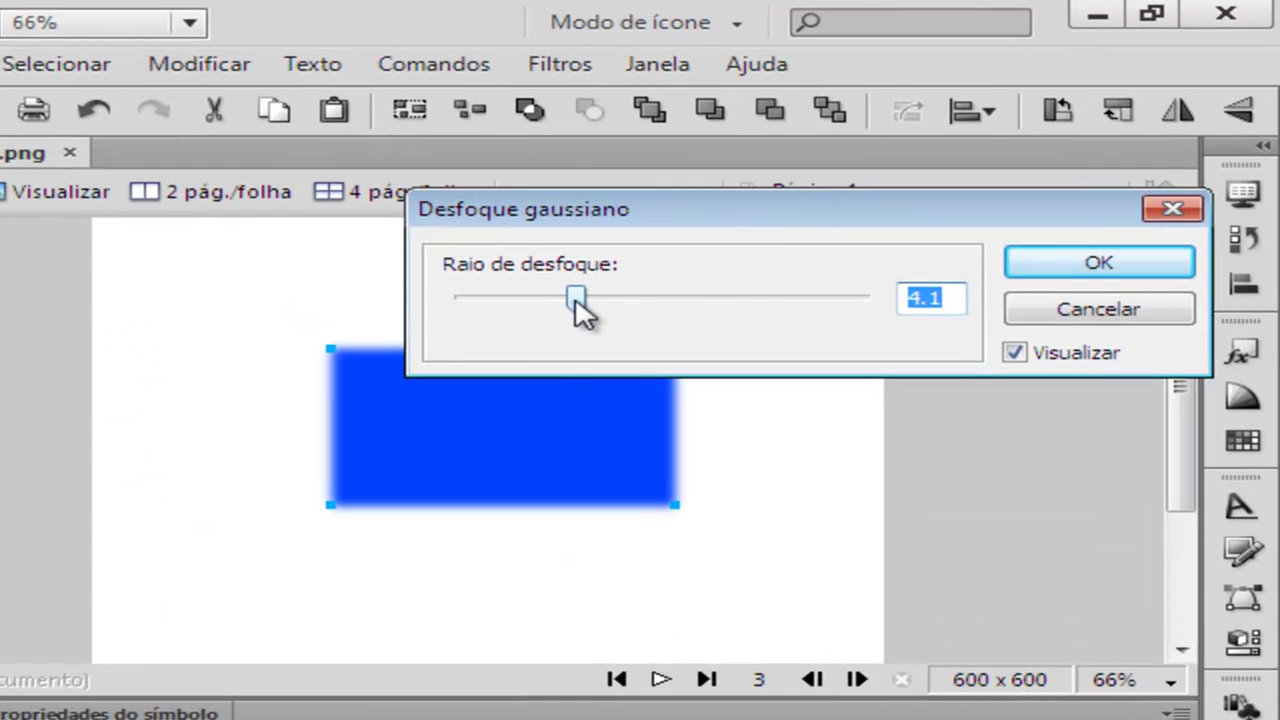
left_click_drag(575, 298, 764, 298)
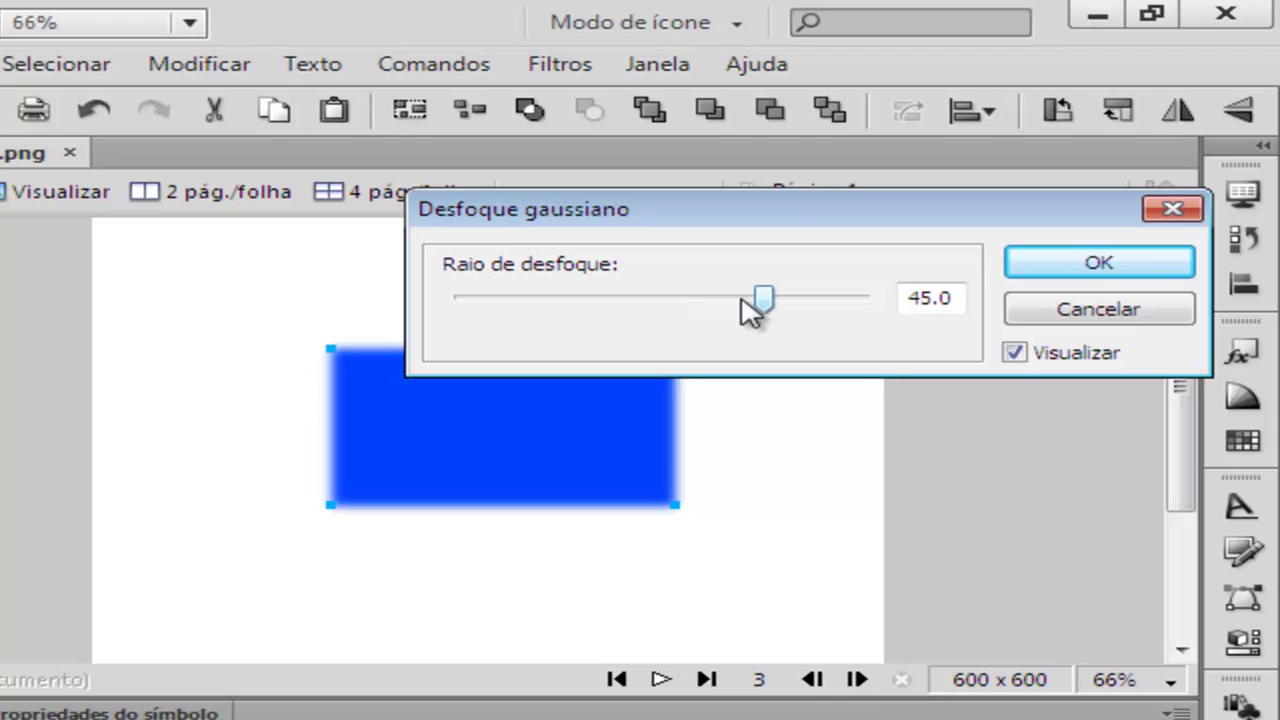
key("Page_Down")
key("Page_Down")
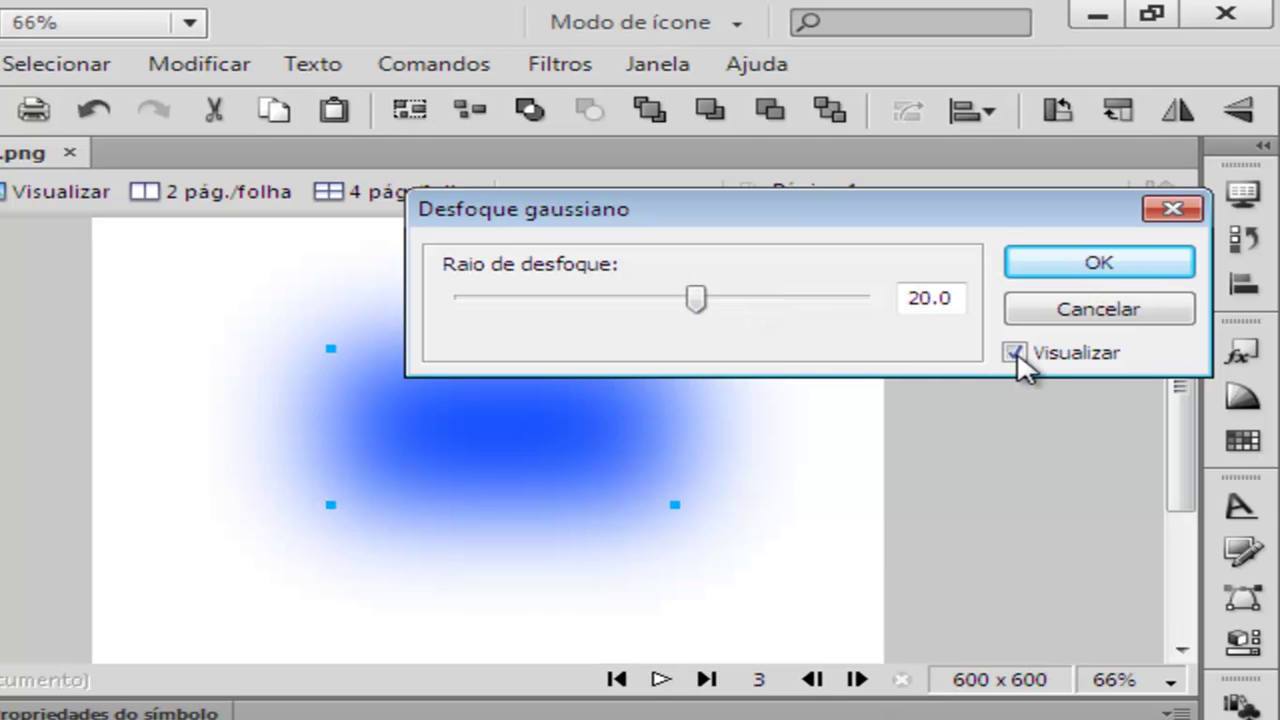
left_click_drag(704, 298, 782, 298)
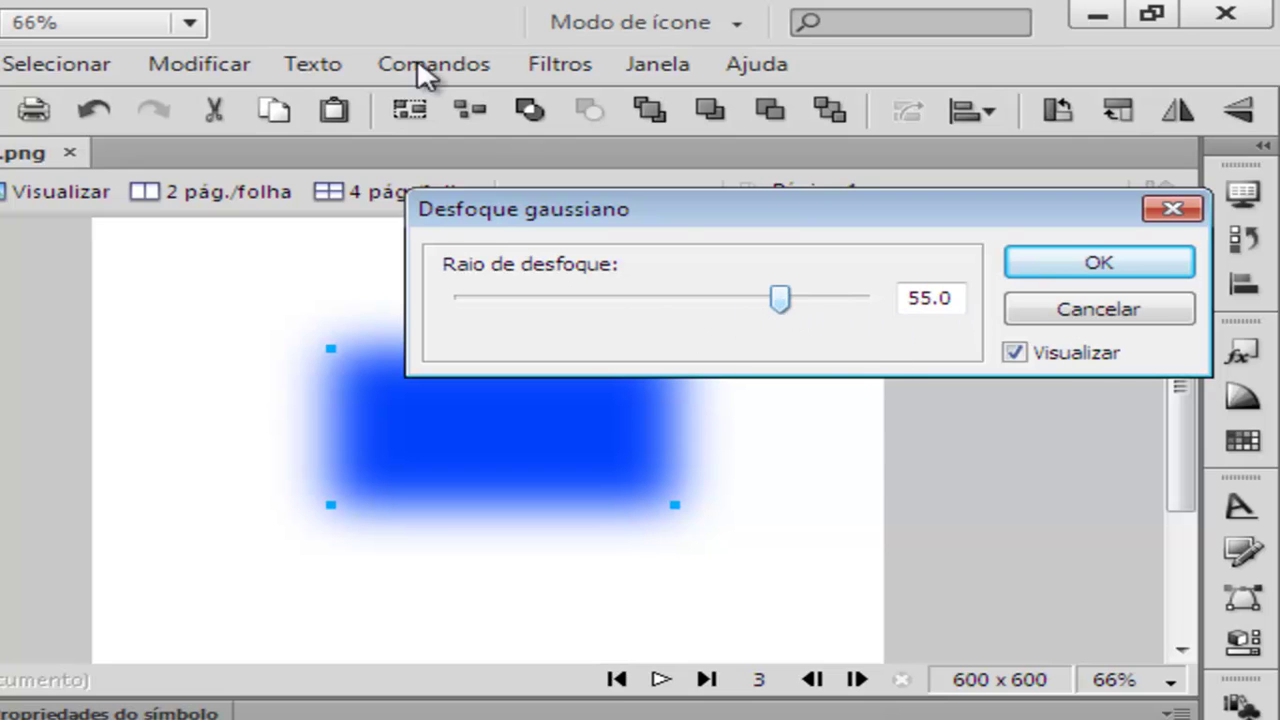
left_click_drag(771, 303, 757, 299)
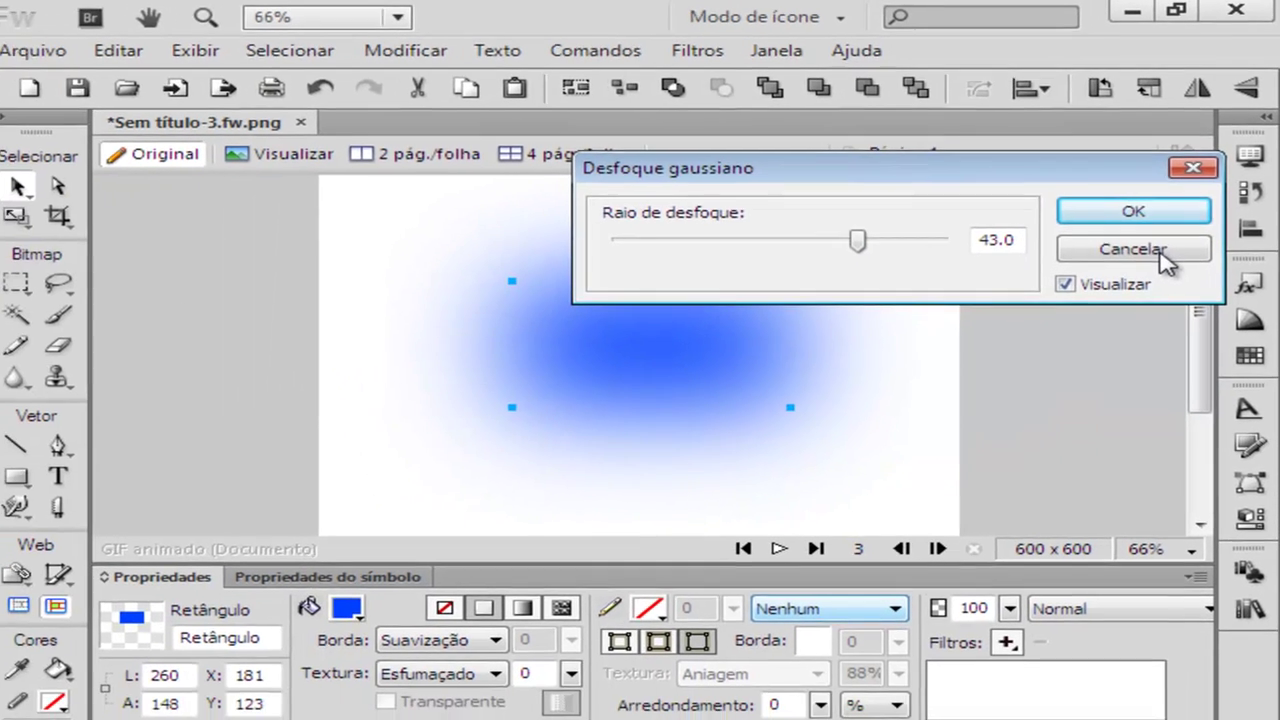
left_click(1160, 255)
left_click(700, 50)
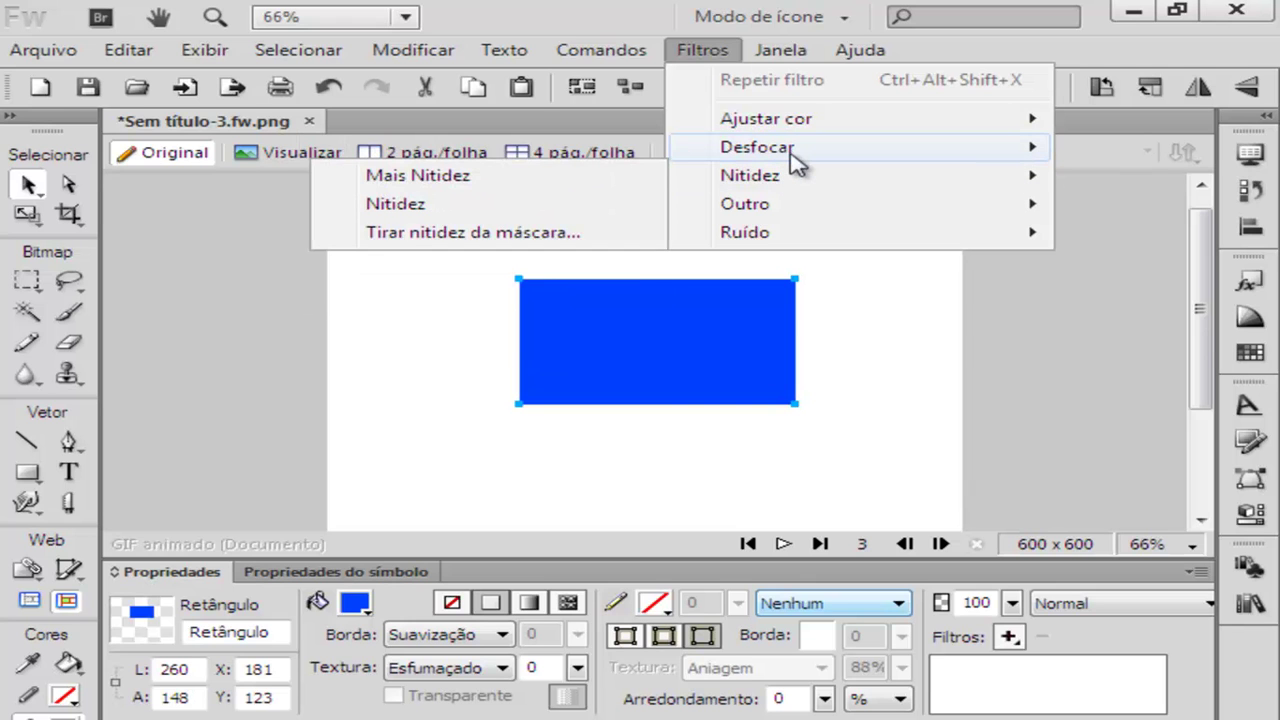
mouse_move(797, 163)
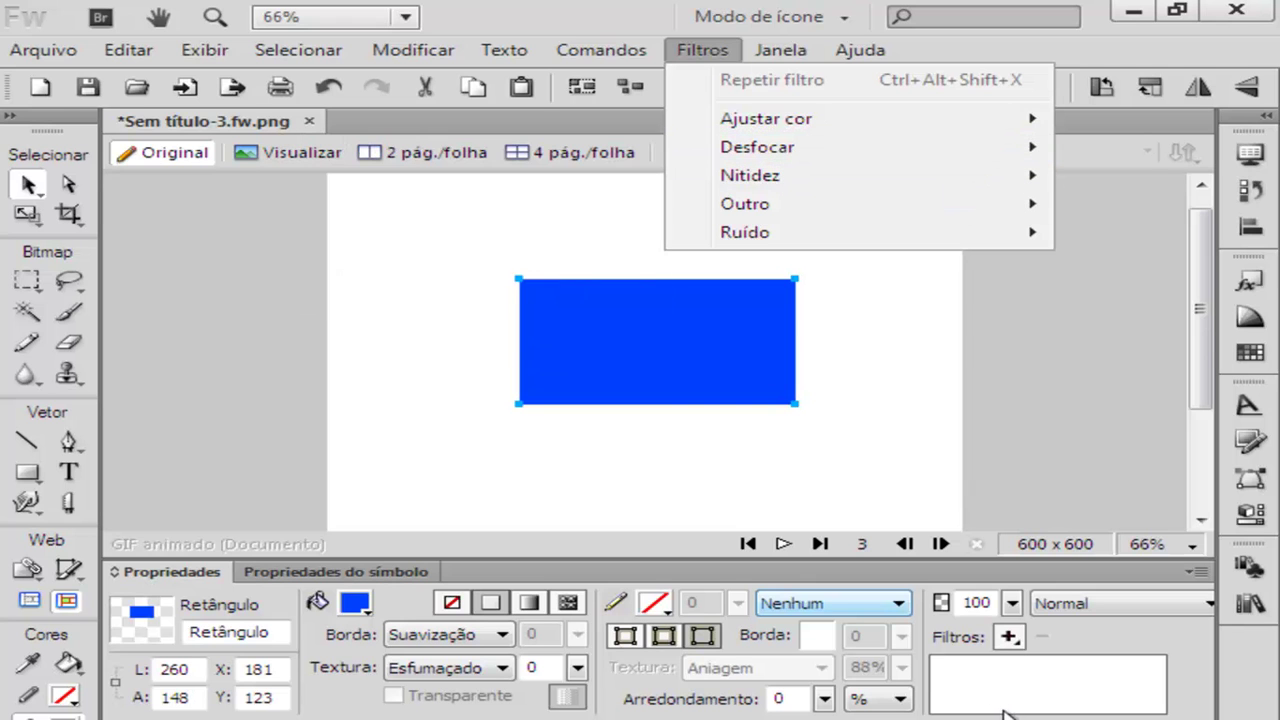
mouse_move(600, 50)
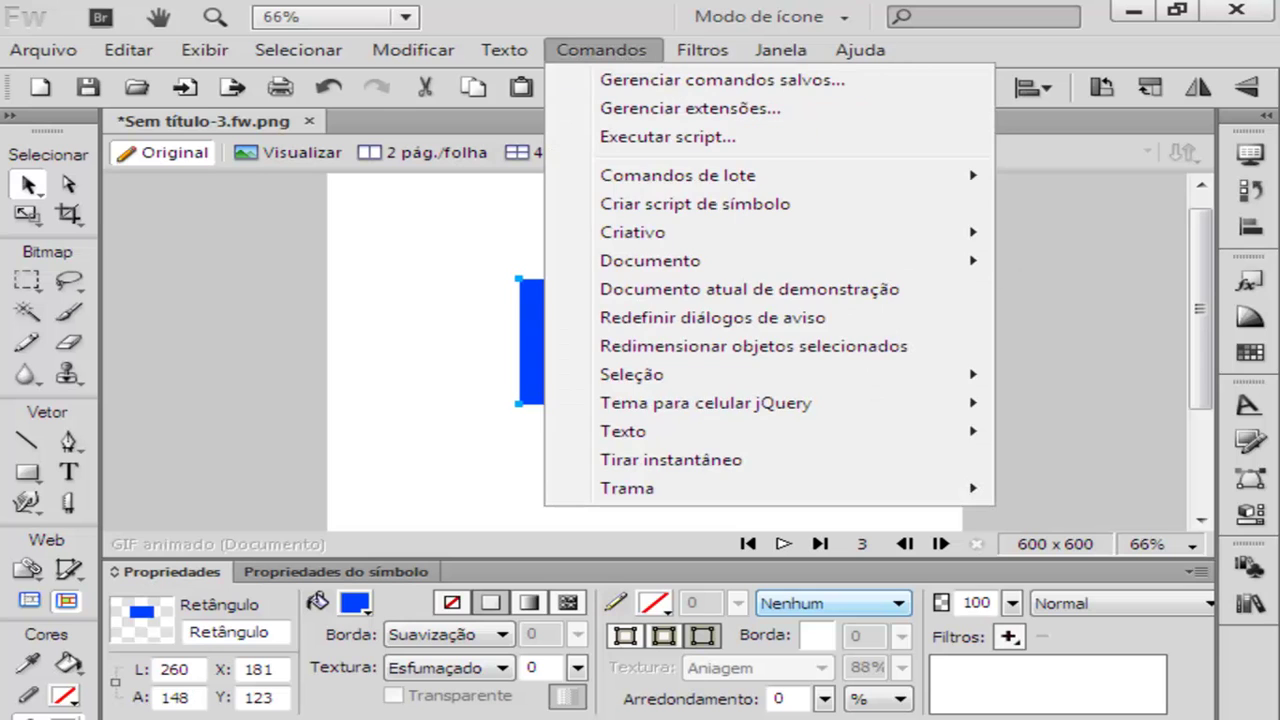
Apply the Bisel externo filter to the rectangle and sample the rectangle's blue as the bevel color
left_click(1008, 640)
left_click(1007, 640)
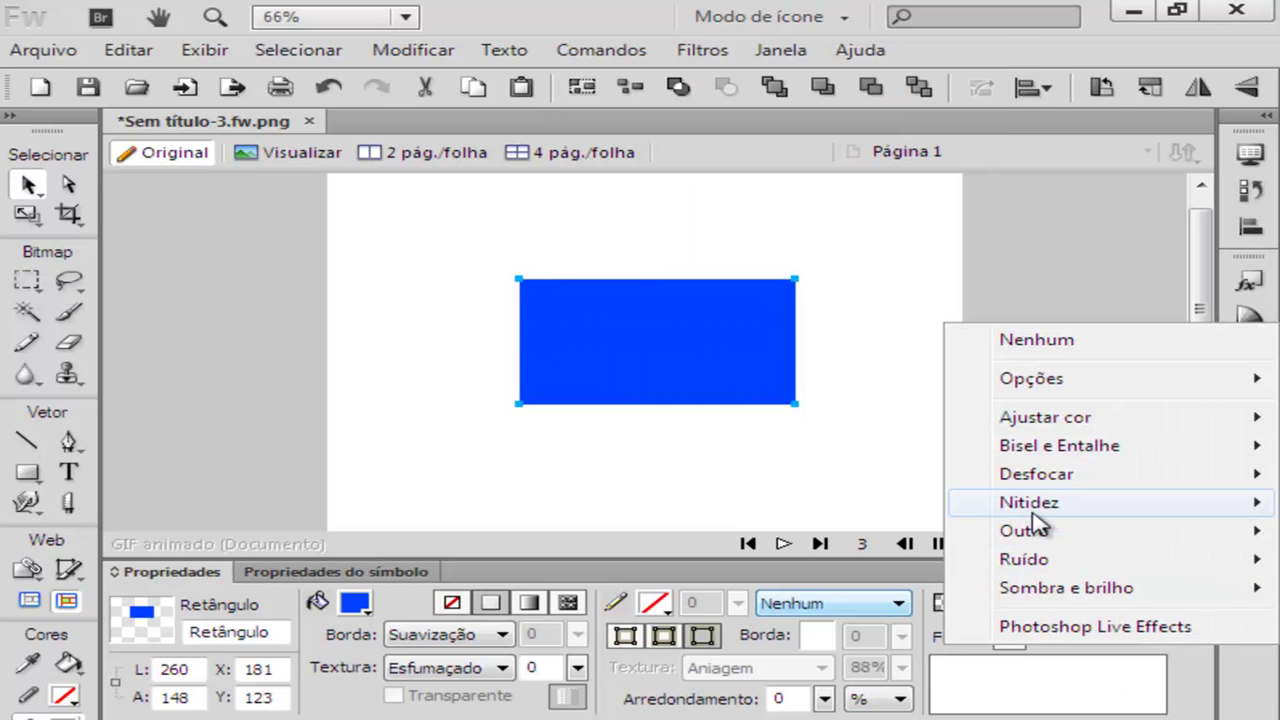
mouse_move(1040, 455)
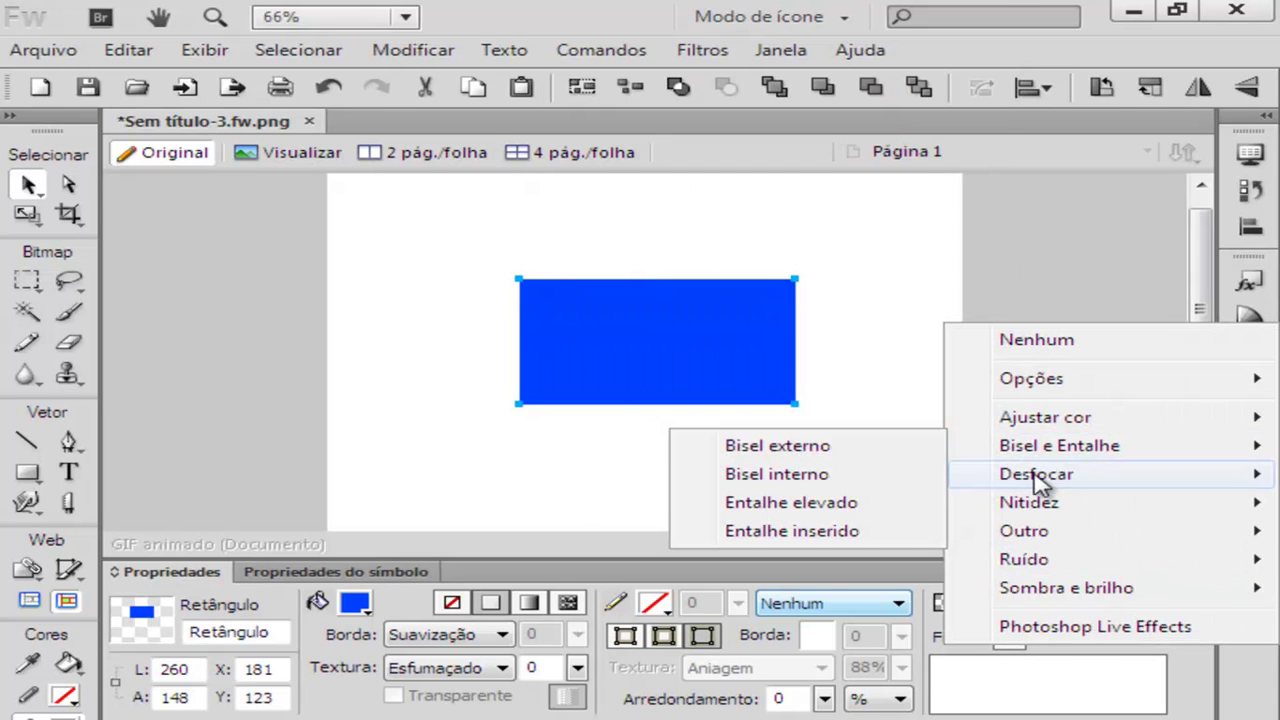
left_click(786, 450)
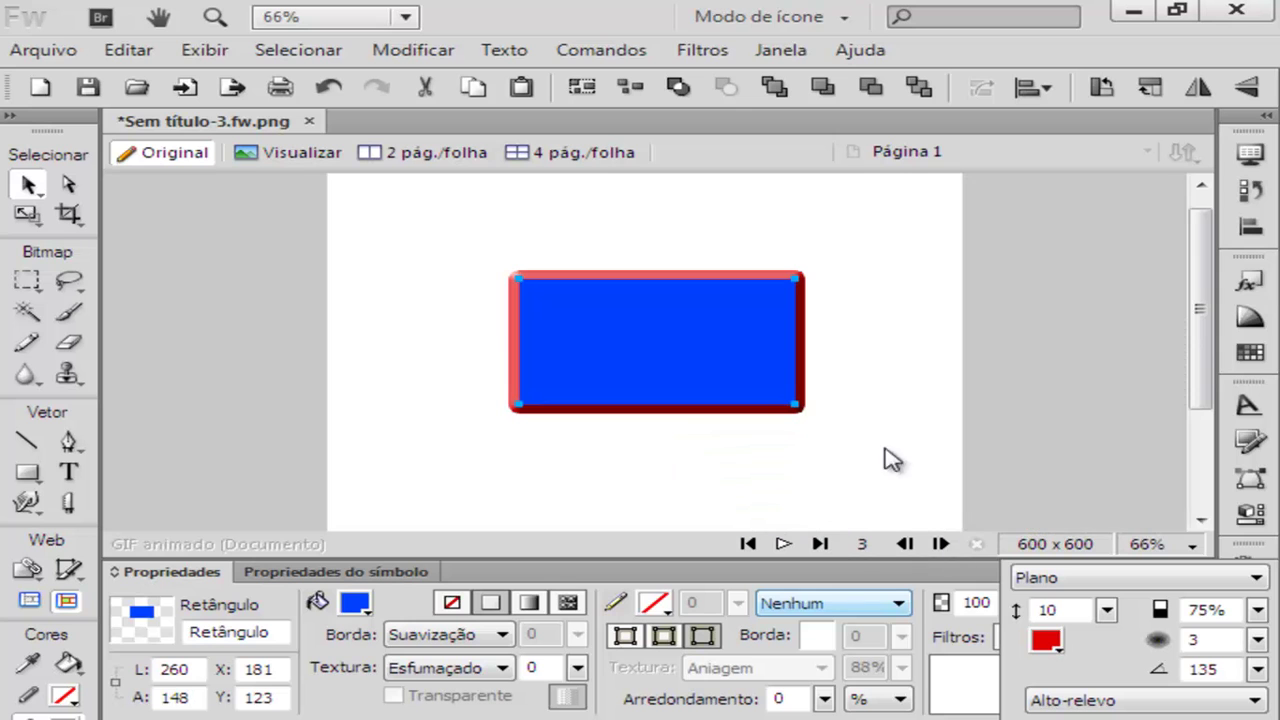
left_click(1040, 636)
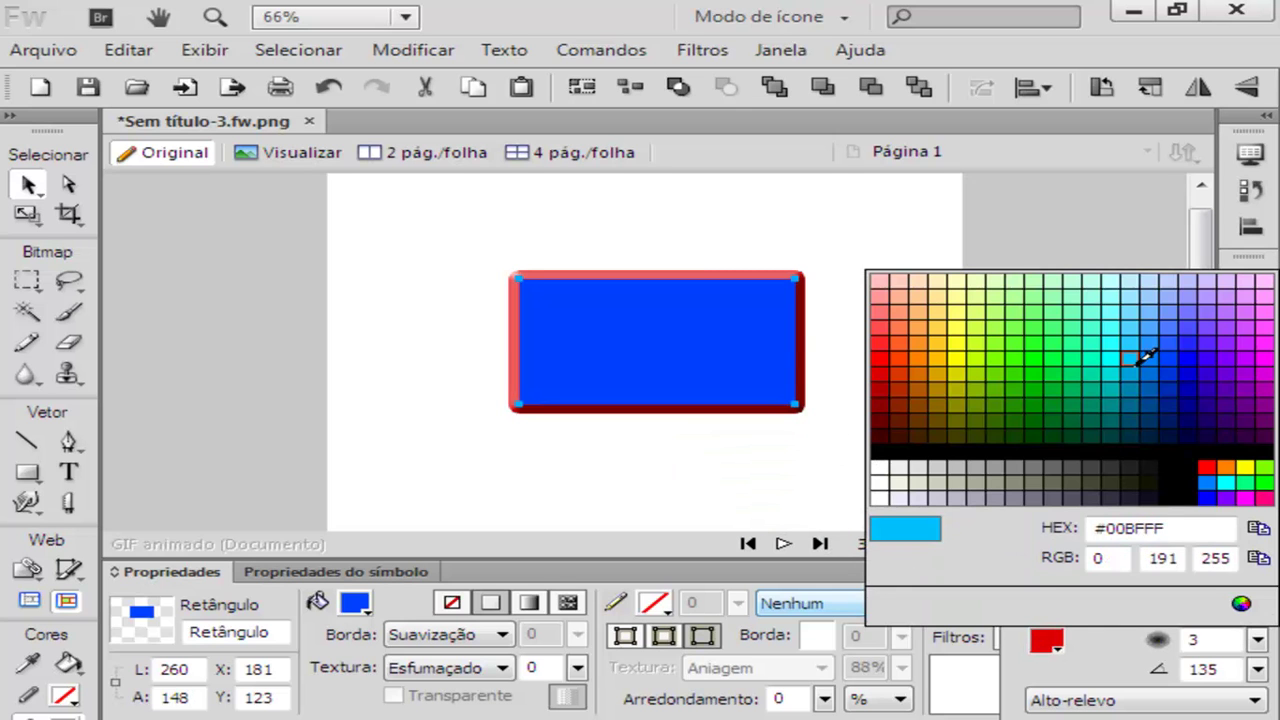
left_click(720, 342)
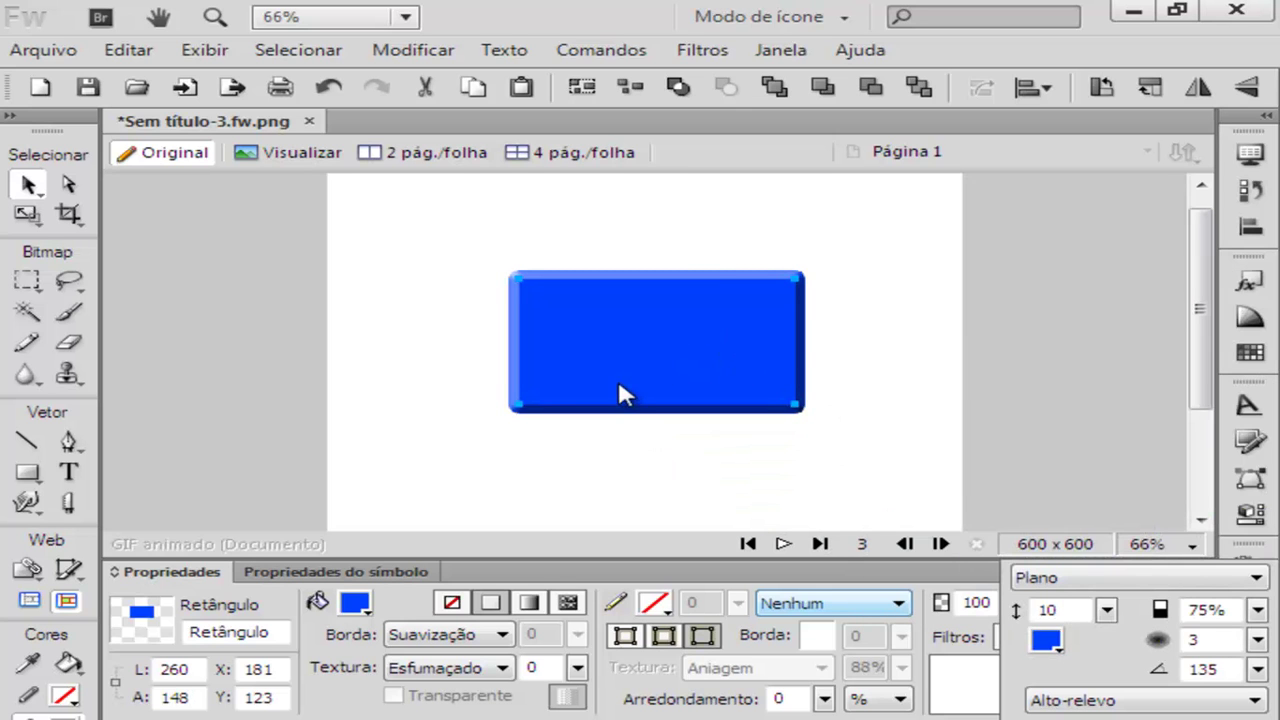
left_click(1040, 640)
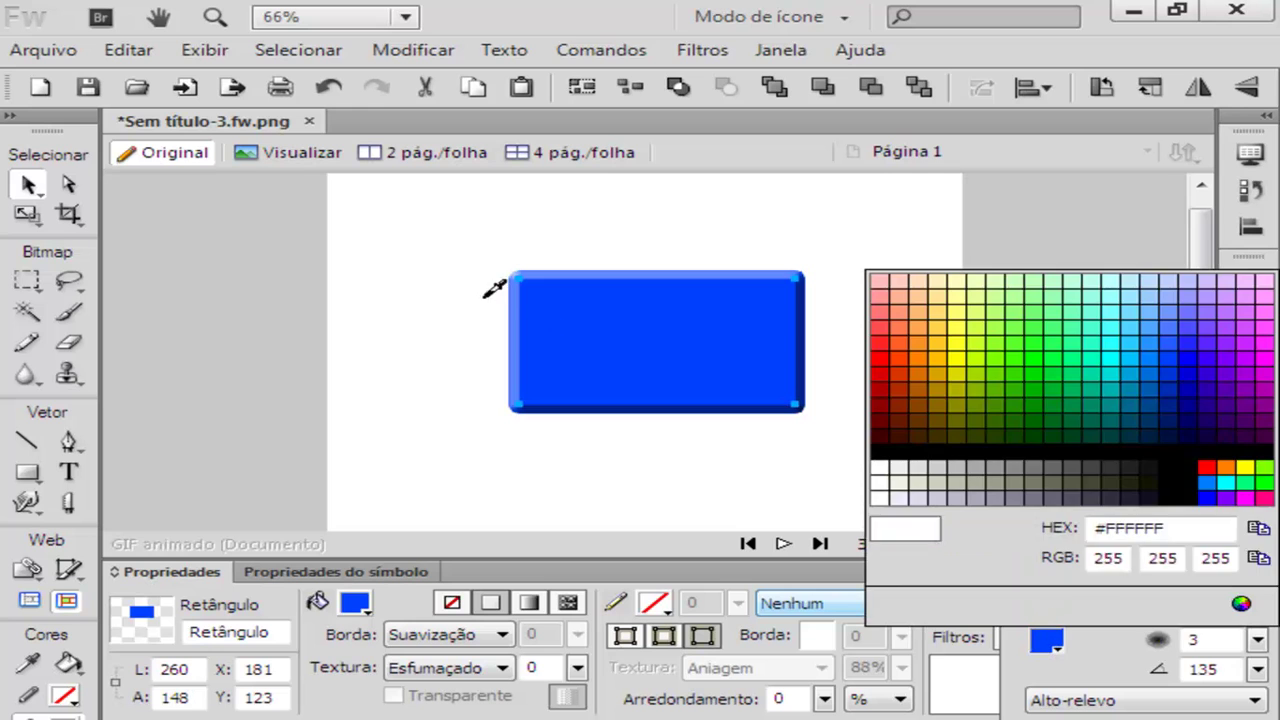
left_click(594, 323)
Set the outer bevel's width to 8 and shift the rectangle to about X 171, Y 114
left_click(1106, 610)
left_click_drag(1112, 618, 1126, 652)
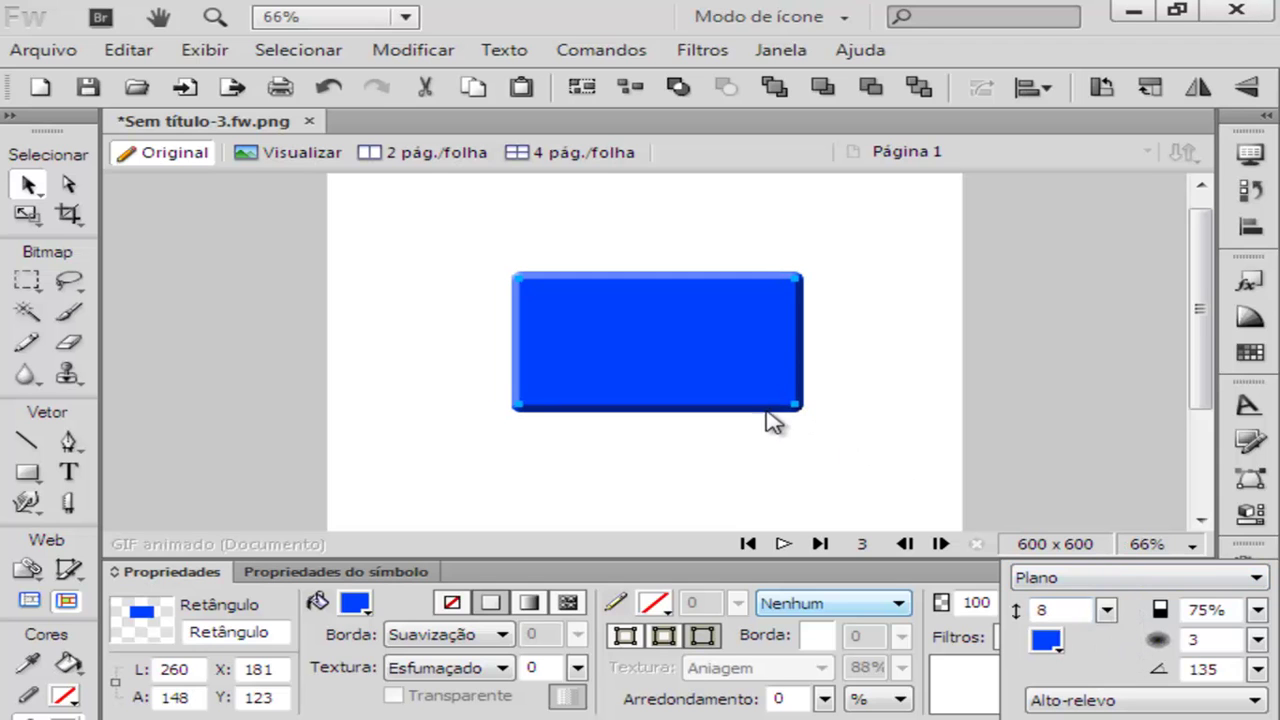
left_click(697, 375)
key("ctrl+z")
Set the outer bevel's contrast to 79% and adjust its angle so the left edge is lit and the right edge shaded
double_click(1032, 677)
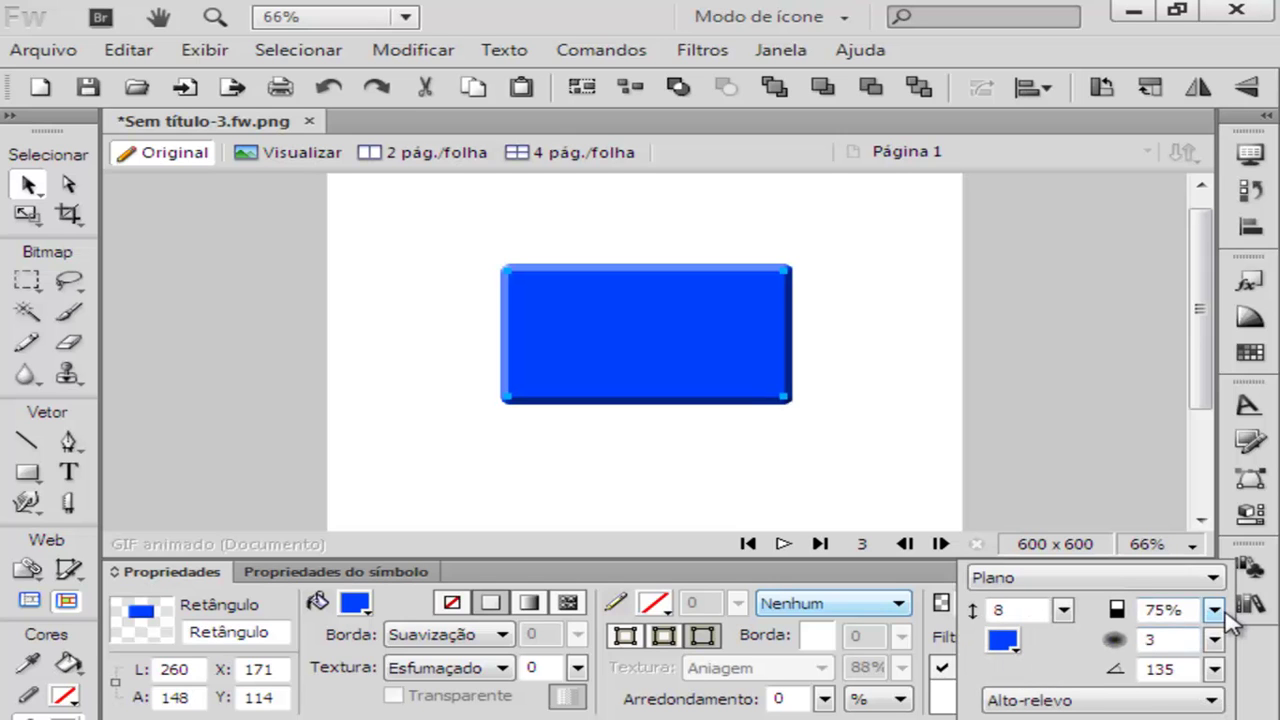
left_click_drag(1214, 611, 1240, 683)
left_click_drag(1214, 610, 1222, 566)
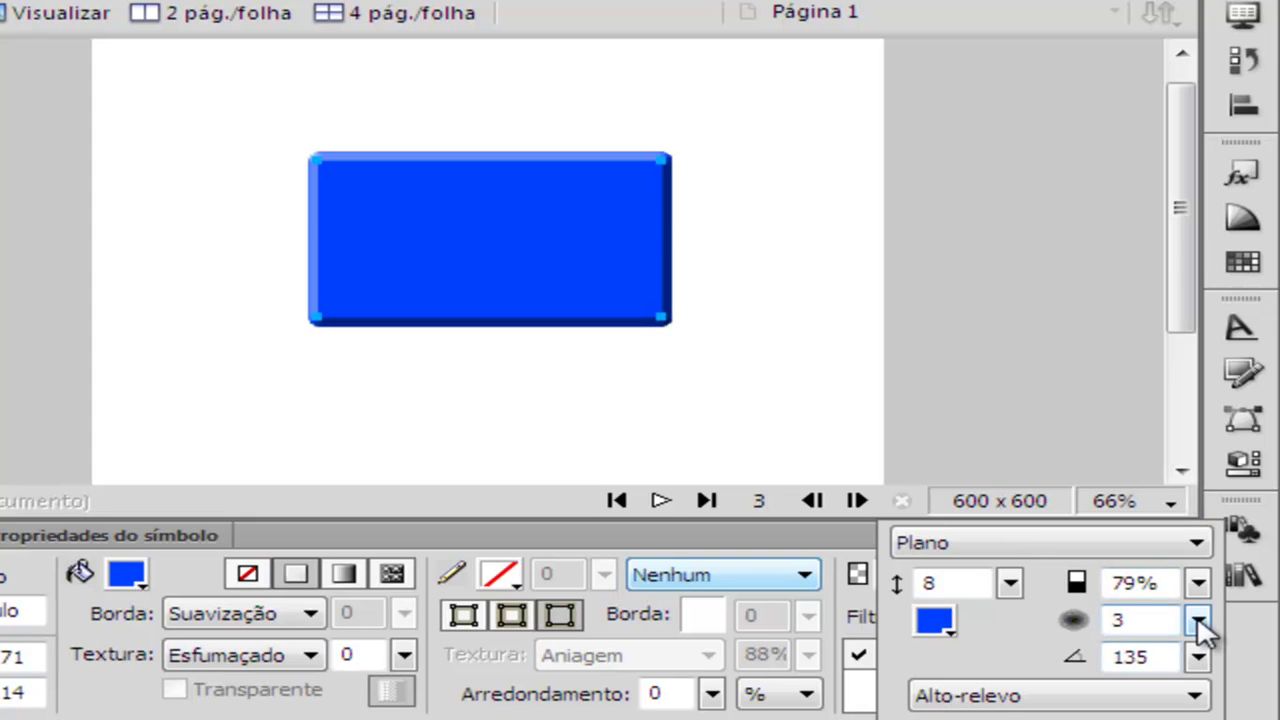
left_click_drag(1198, 657, 1205, 618)
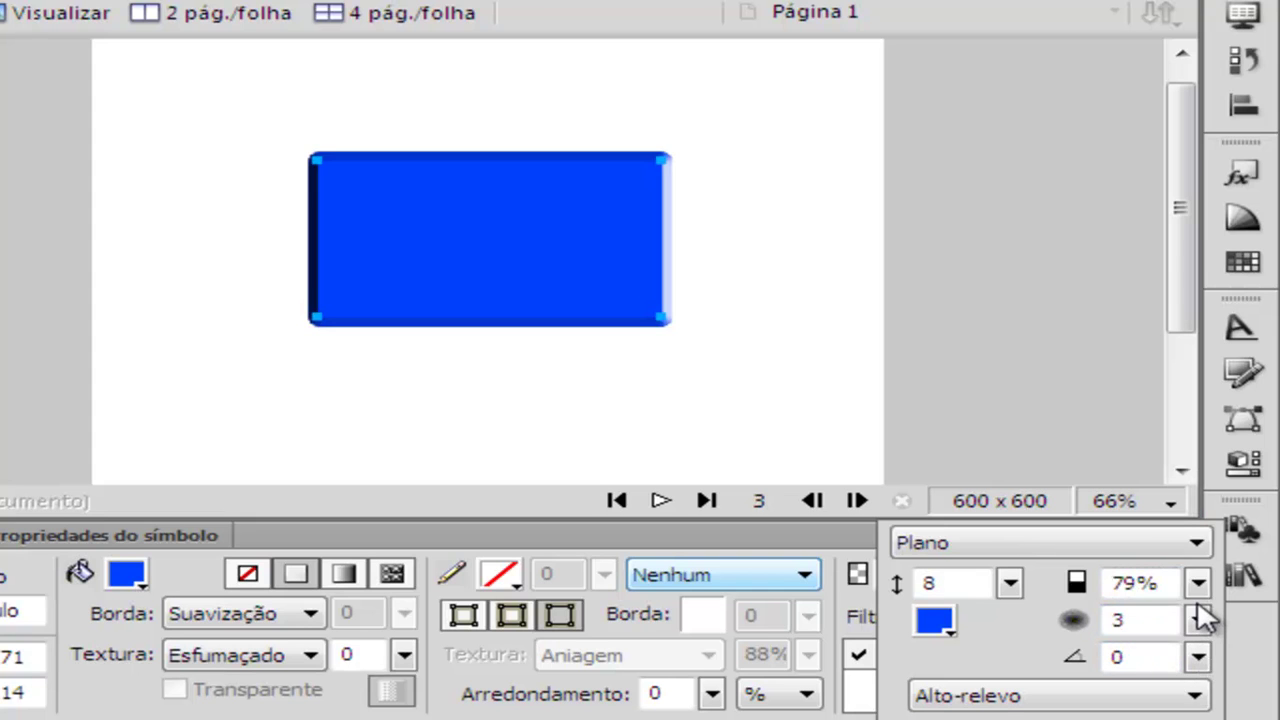
left_click(1198, 657)
left_click_drag(1183, 632, 1130, 590)
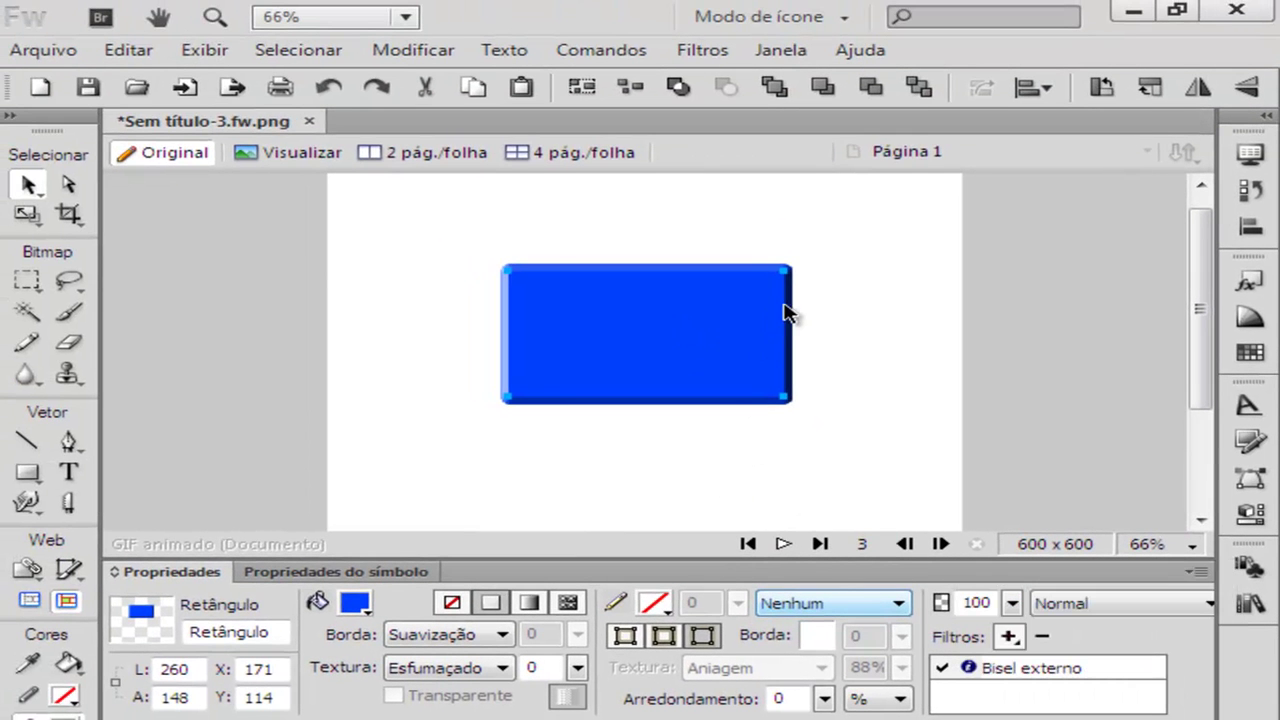
Move the rectangle to about X 188, Y 123 and remove its Bisel externo filter
mouse_move(741, 321)
left_mouse_down()
mouse_move(846, 306)
mouse_move(760, 328)
left_mouse_up()
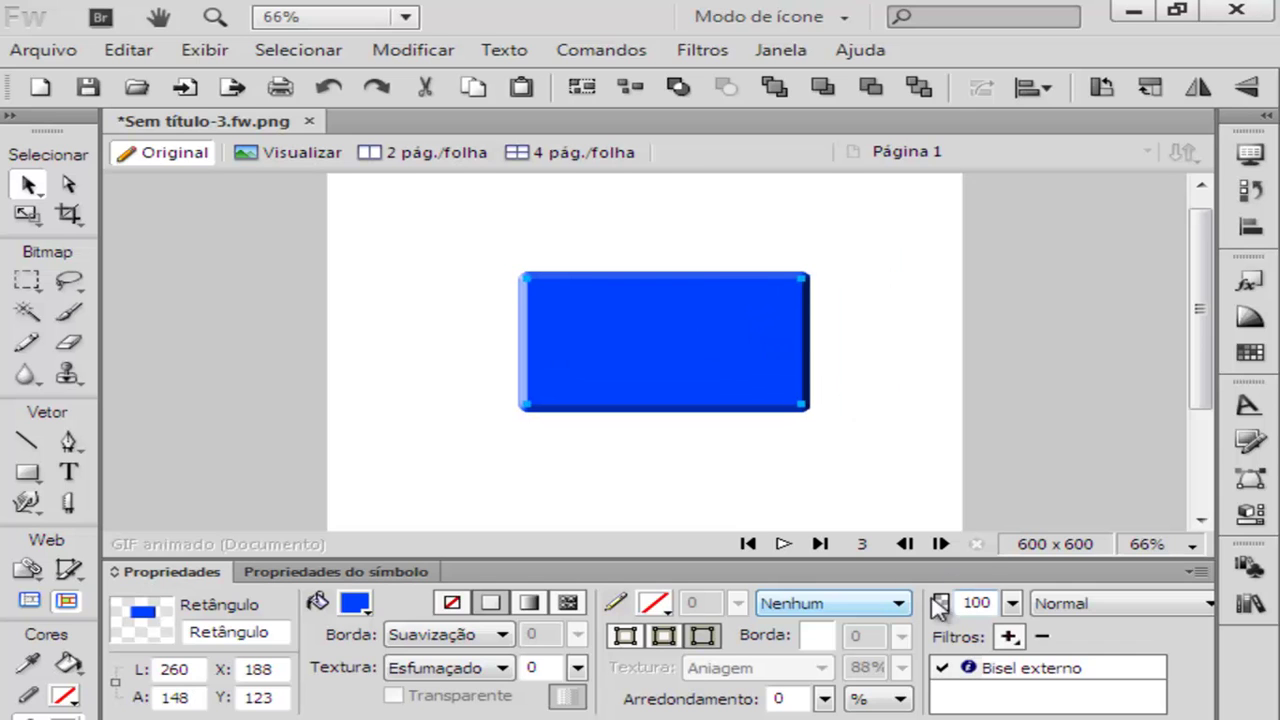
double_click(1043, 670)
left_click(1025, 457)
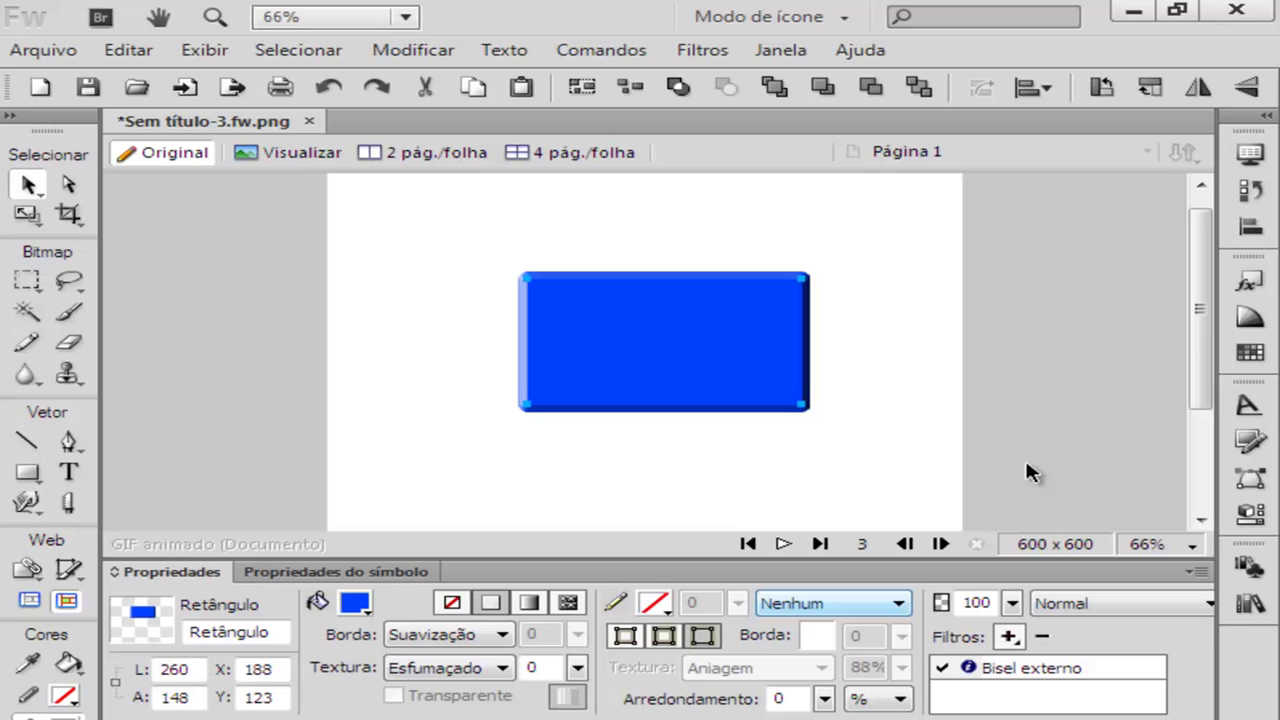
left_click(1003, 636)
left_click(1037, 668)
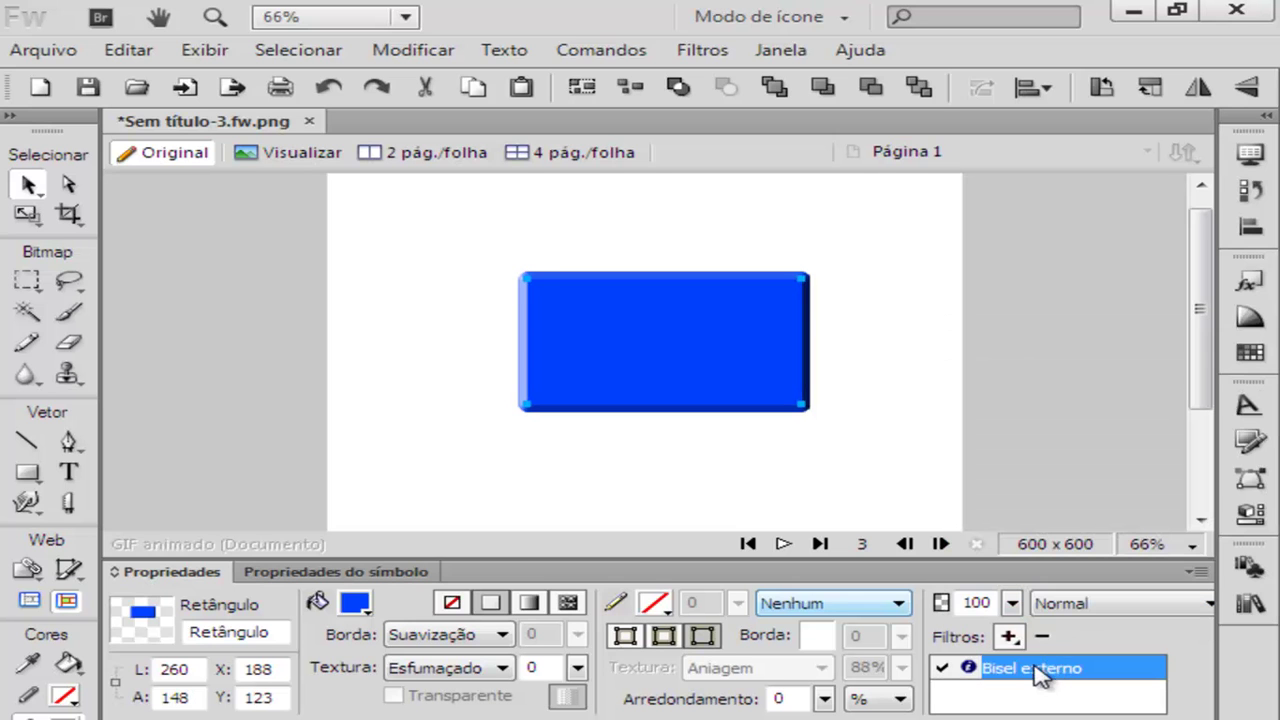
left_click(1046, 636)
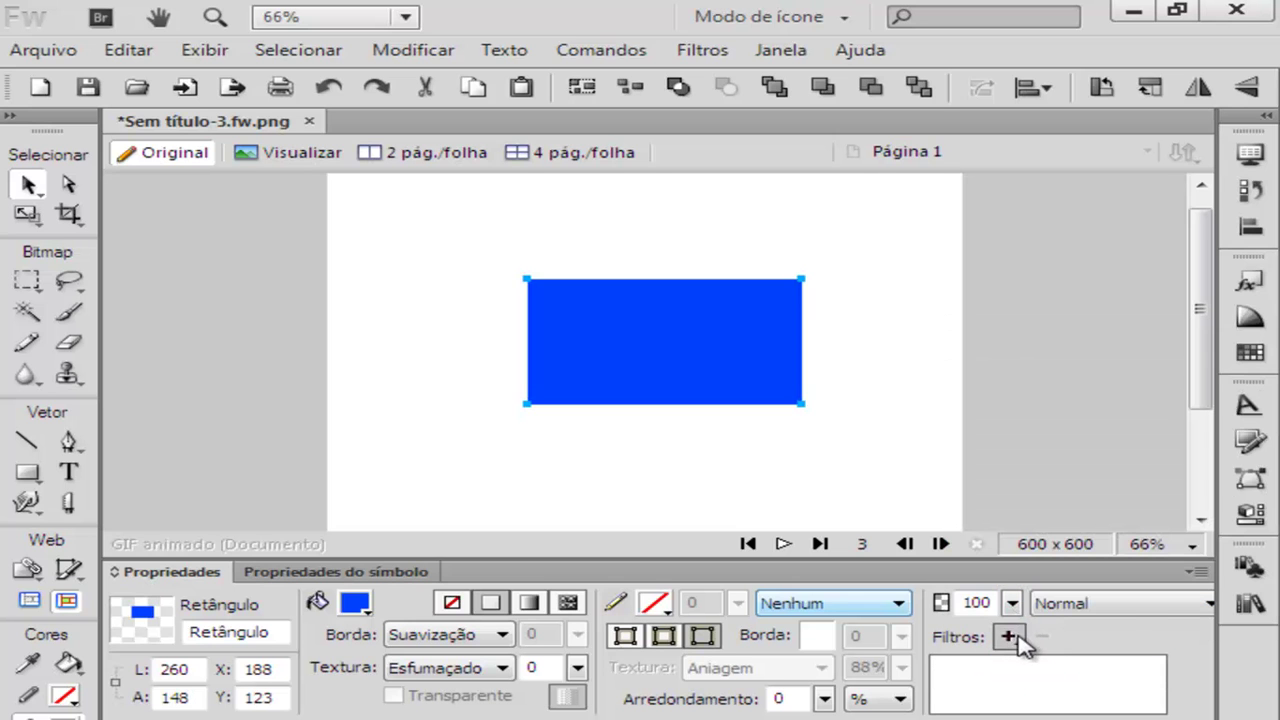
Apply the Bisel interno filter to the rectangle and set the bevel width to 22
left_click(1010, 637)
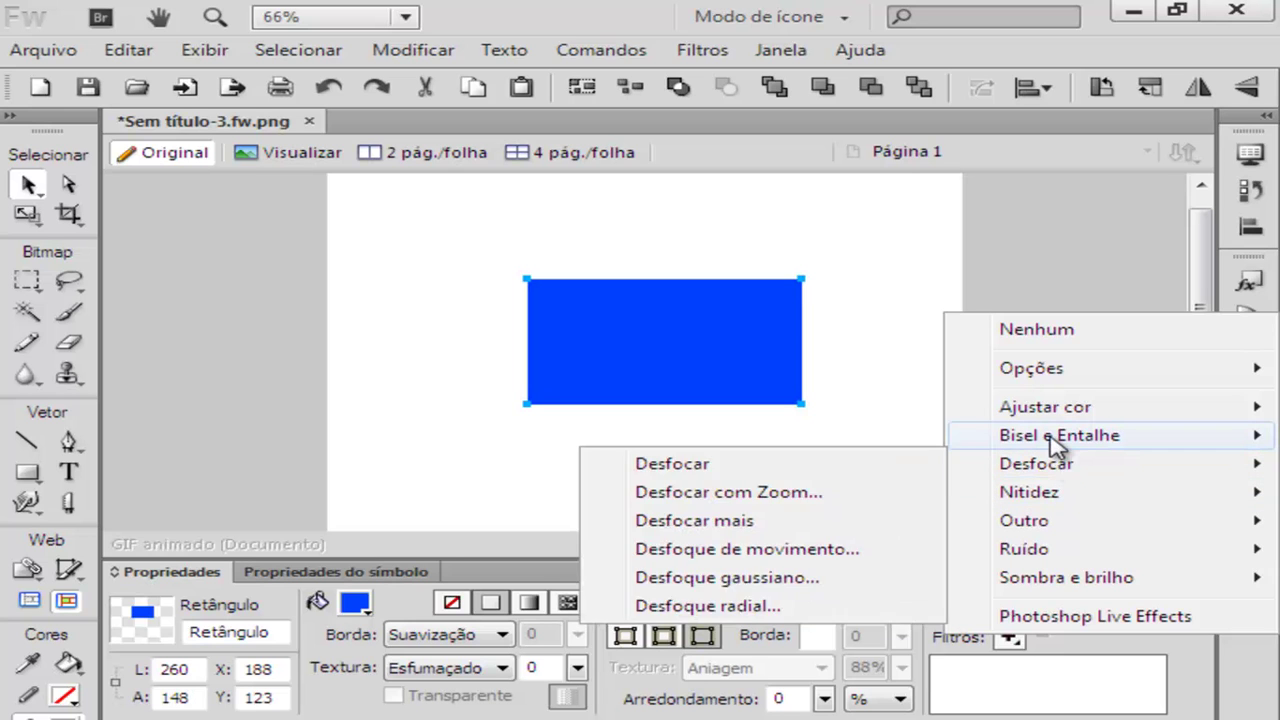
mouse_move(1055, 447)
left_click(834, 464)
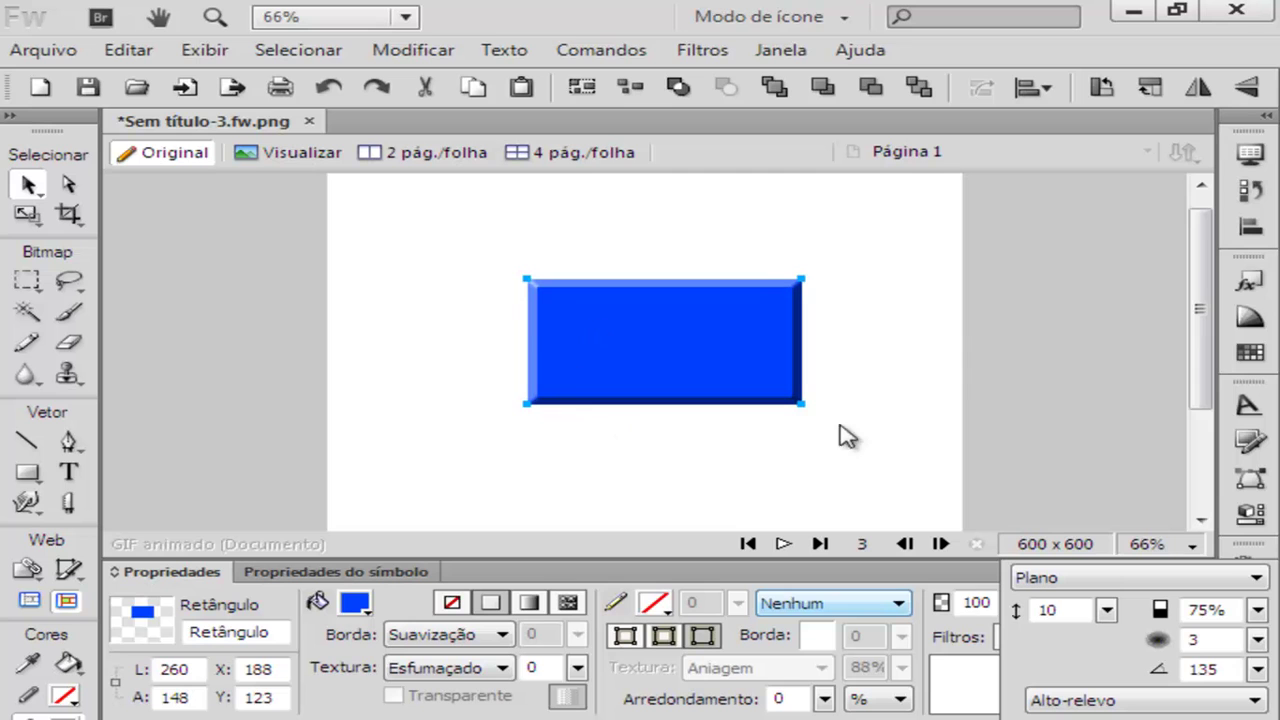
left_click_drag(1106, 613, 1110, 570)
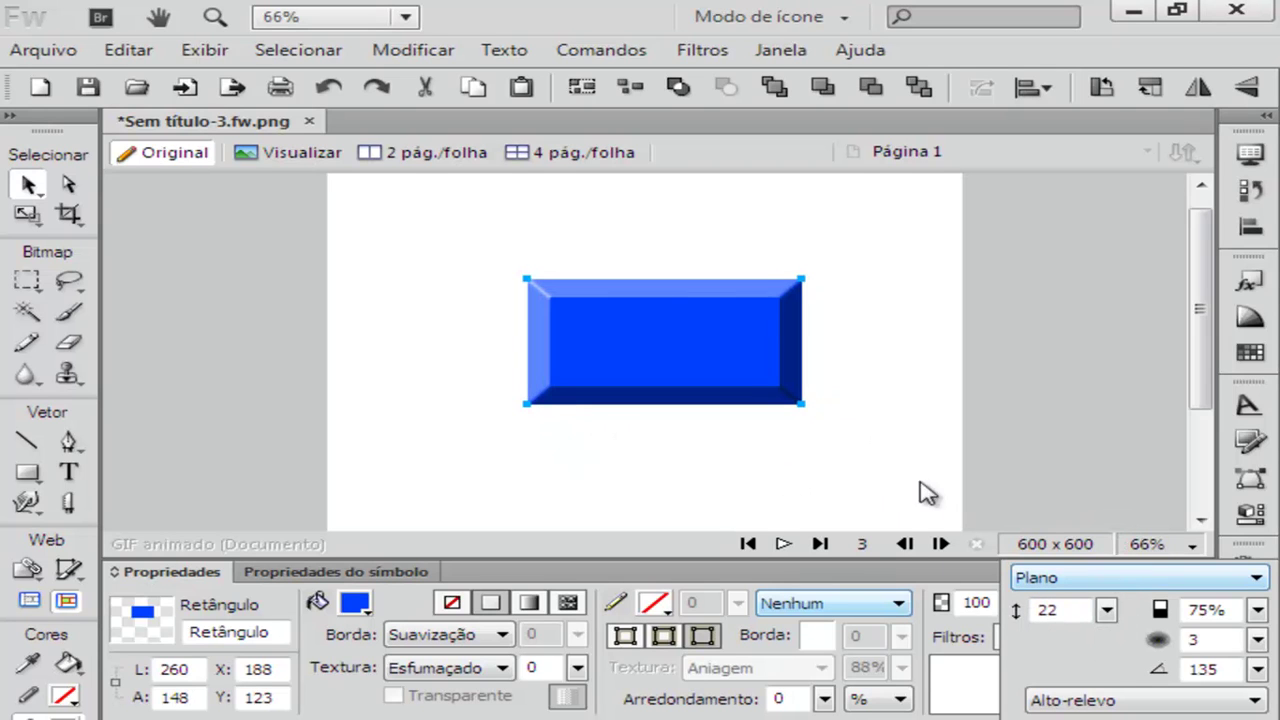
Move the rectangle to about X 170, Y 115 and remove its Bisel interno filter
left_click(706, 368)
mouse_move(695, 375)
left_mouse_down()
mouse_move(834, 357)
mouse_move(677, 371)
left_mouse_up()
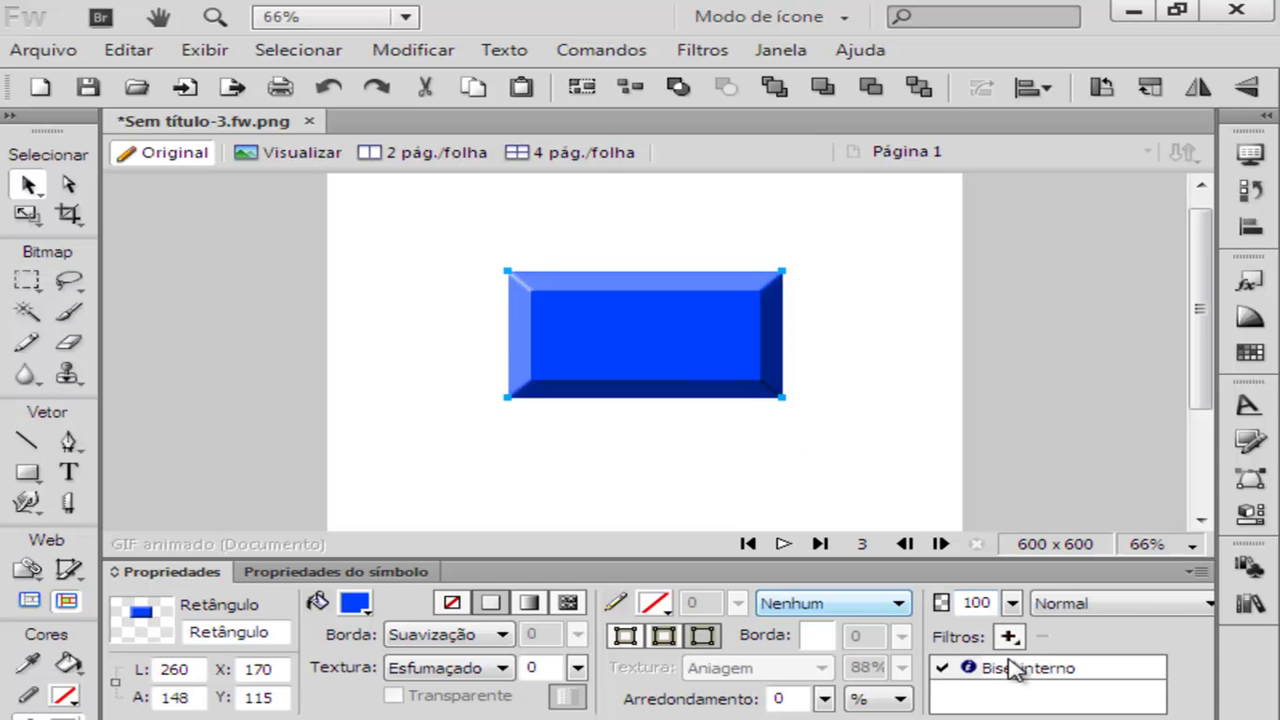
left_click(970, 667)
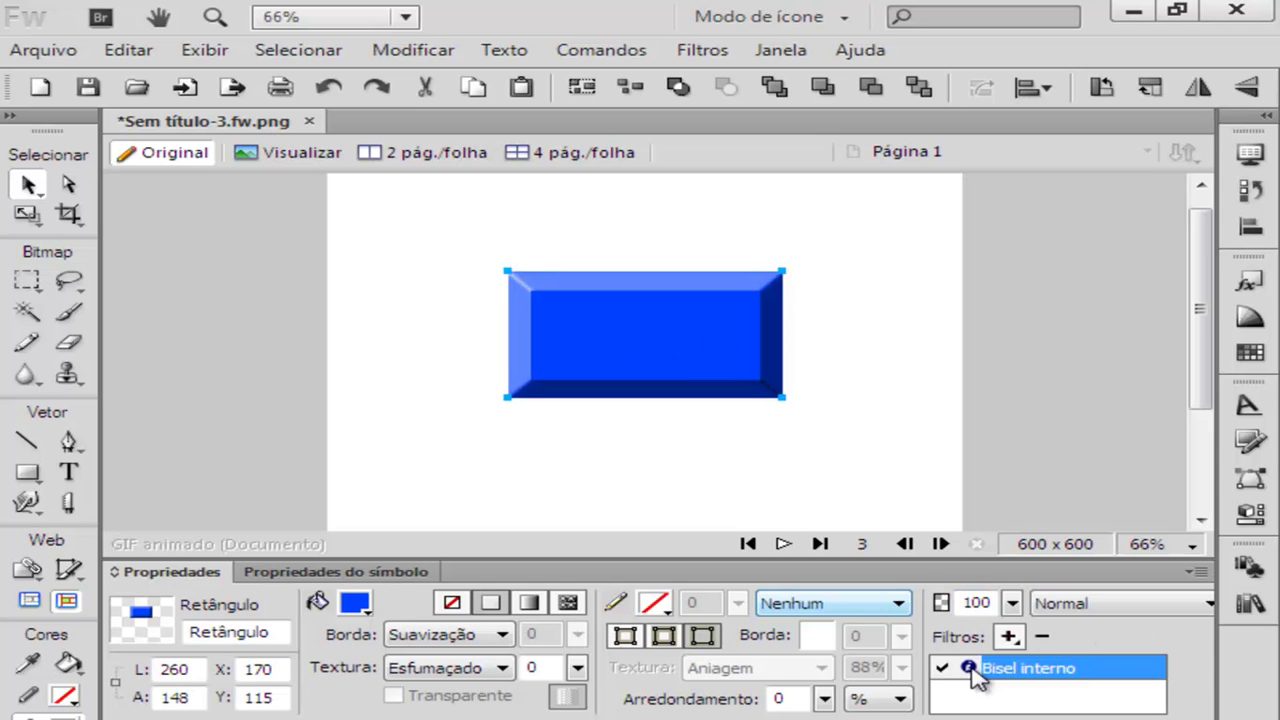
left_click(1040, 638)
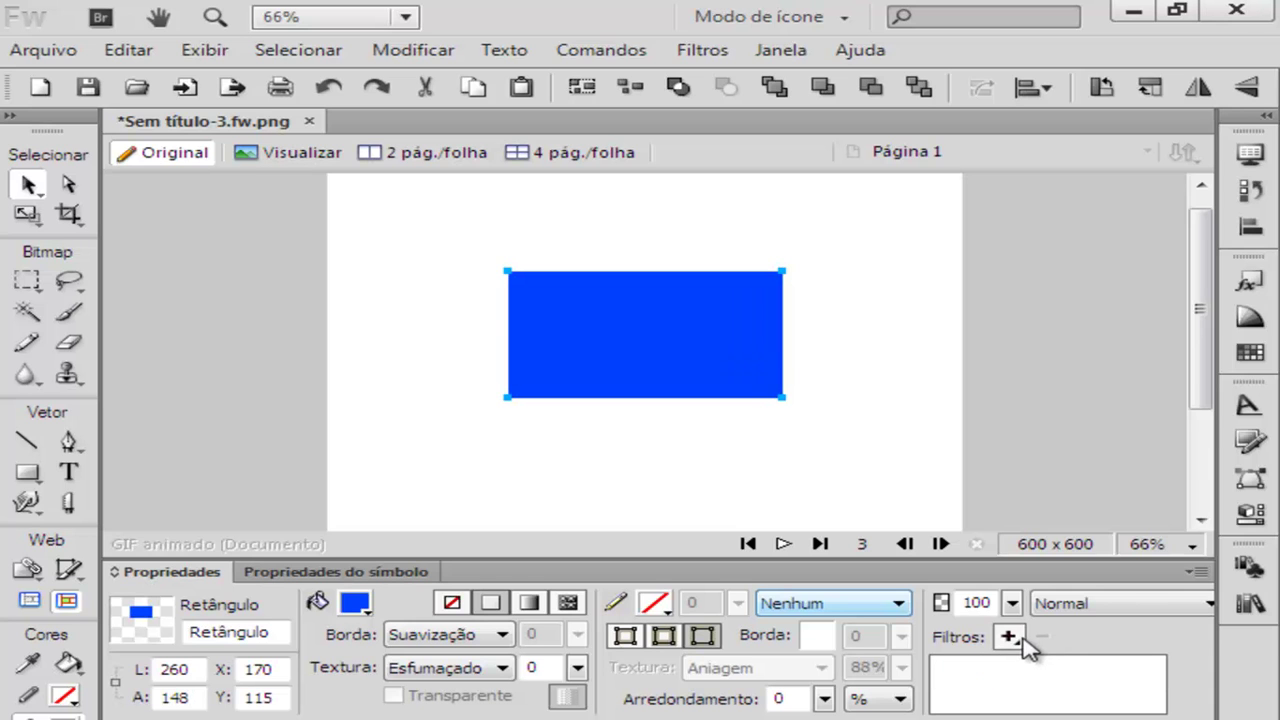
Try a Matiz/Saturação filter on the rectangle with a lowered hue and slightly raised luminosity, and cancel it
left_click(1008, 637)
mouse_move(1077, 411)
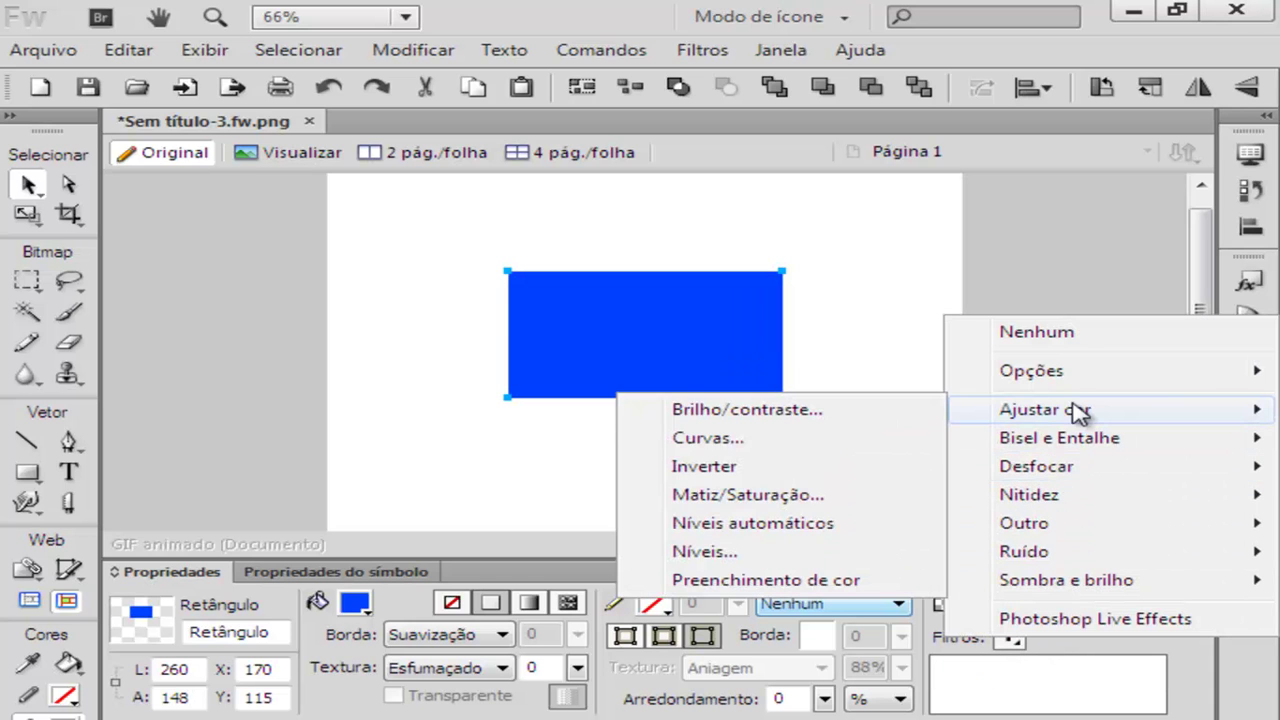
left_click(793, 490)
left_click_drag(740, 253, 1193, 242)
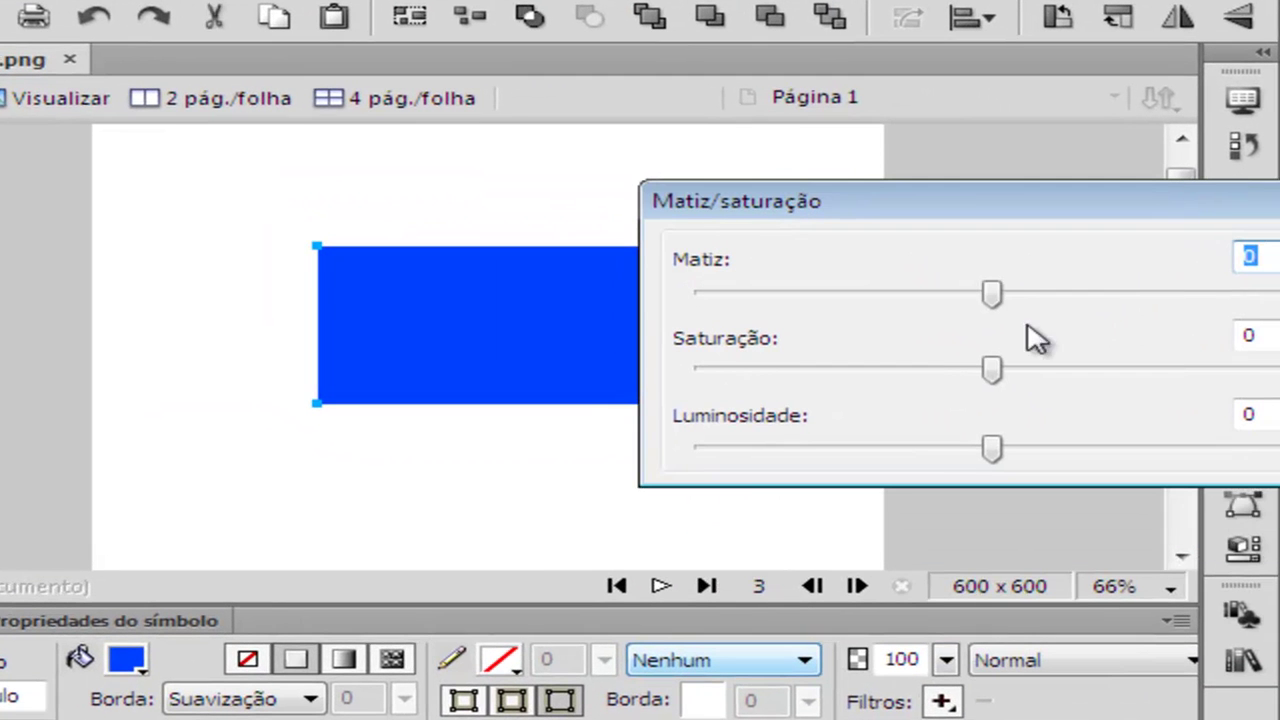
left_click_drag(993, 294, 886, 378)
mouse_move(991, 449)
left_mouse_down()
mouse_move(889, 449)
mouse_move(1006, 449)
left_mouse_up()
left_click_drag(942, 215, 698, 279)
left_click(1210, 364)
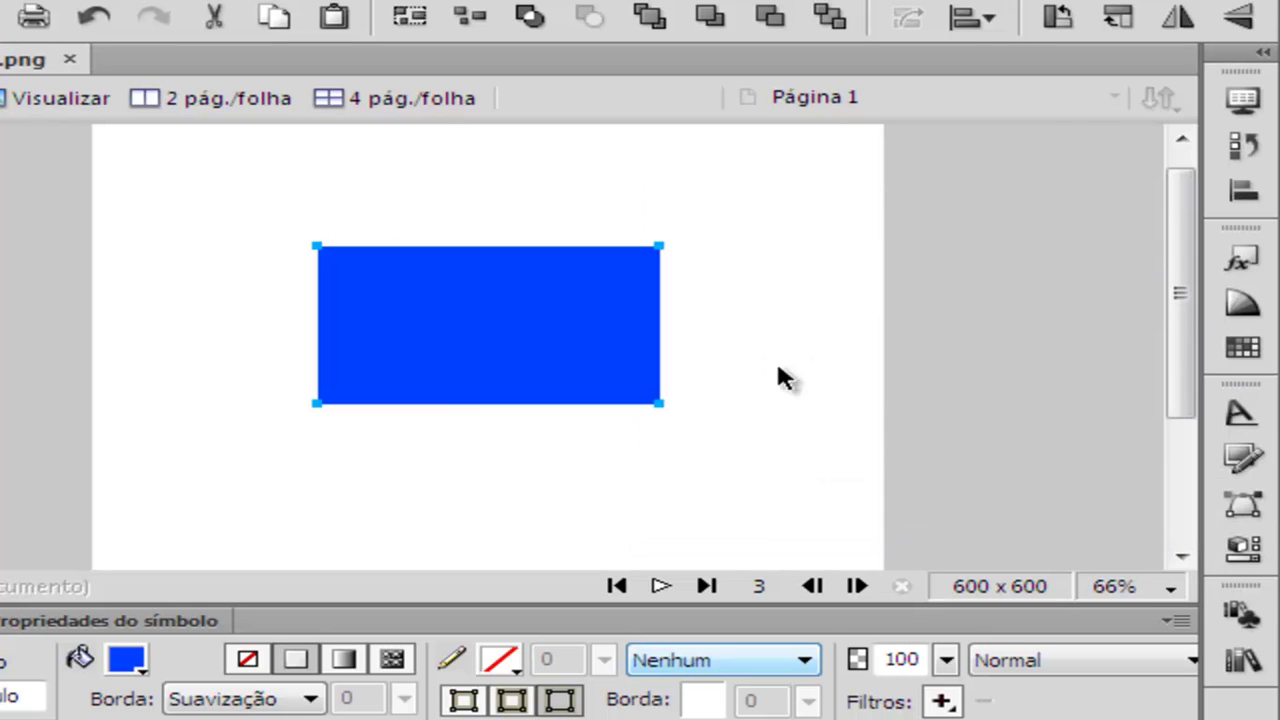
Try a Curvas filter on the rectangle, bending the RGB curve down to input 104, output 48, and cancel it
left_click(942, 701)
mouse_move(1065, 420)
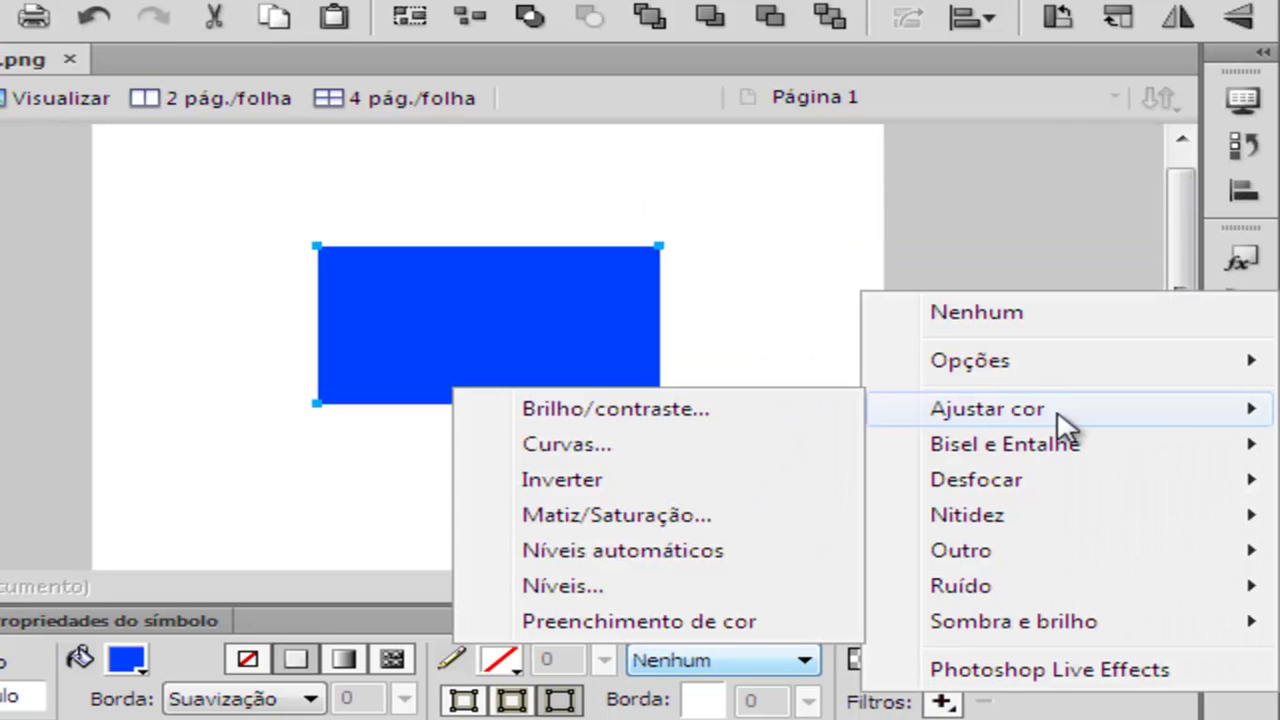
left_click(618, 446)
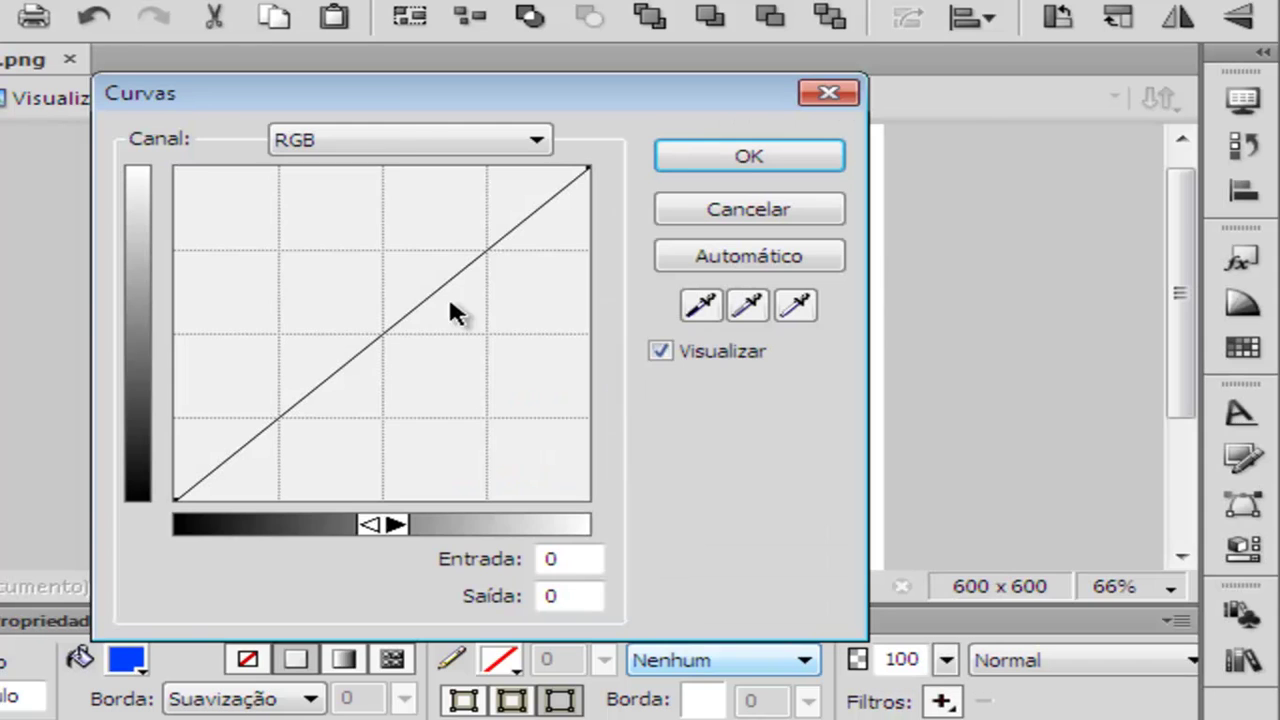
left_click_drag(405, 105, 1035, 110)
left_click(1024, 328)
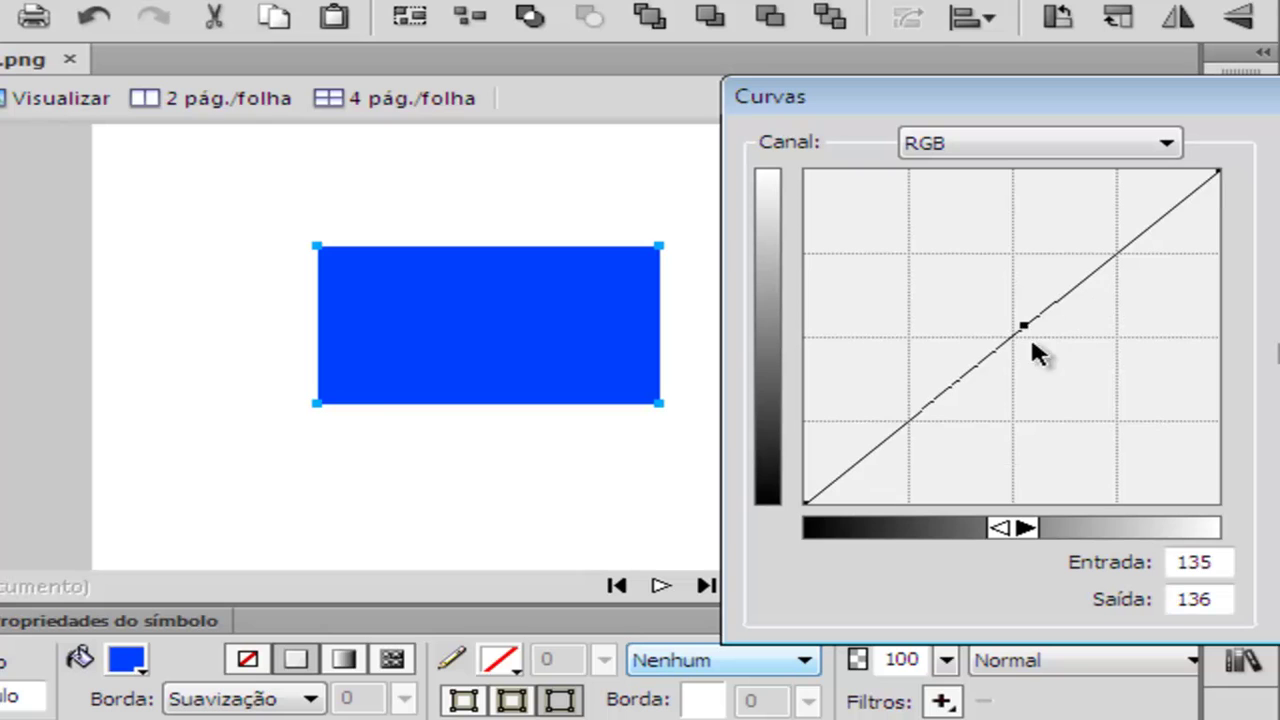
left_click_drag(1026, 330, 973, 441)
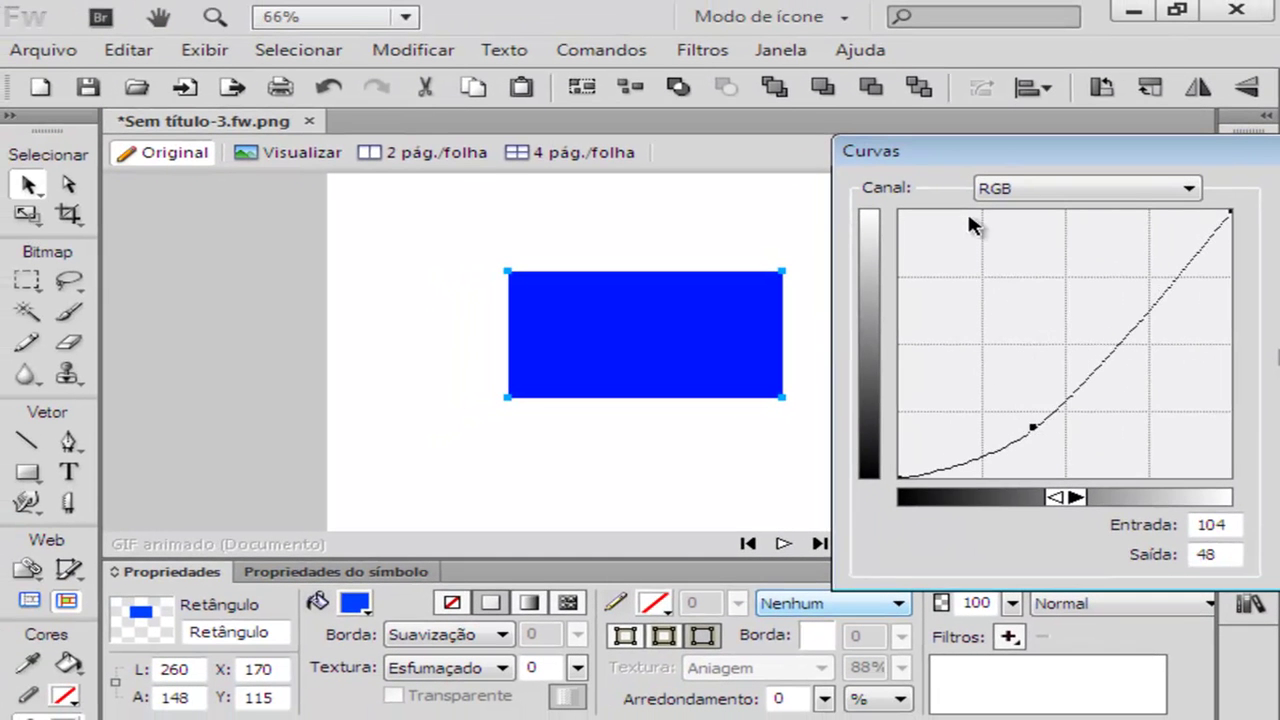
left_click_drag(1001, 161, 553, 110)
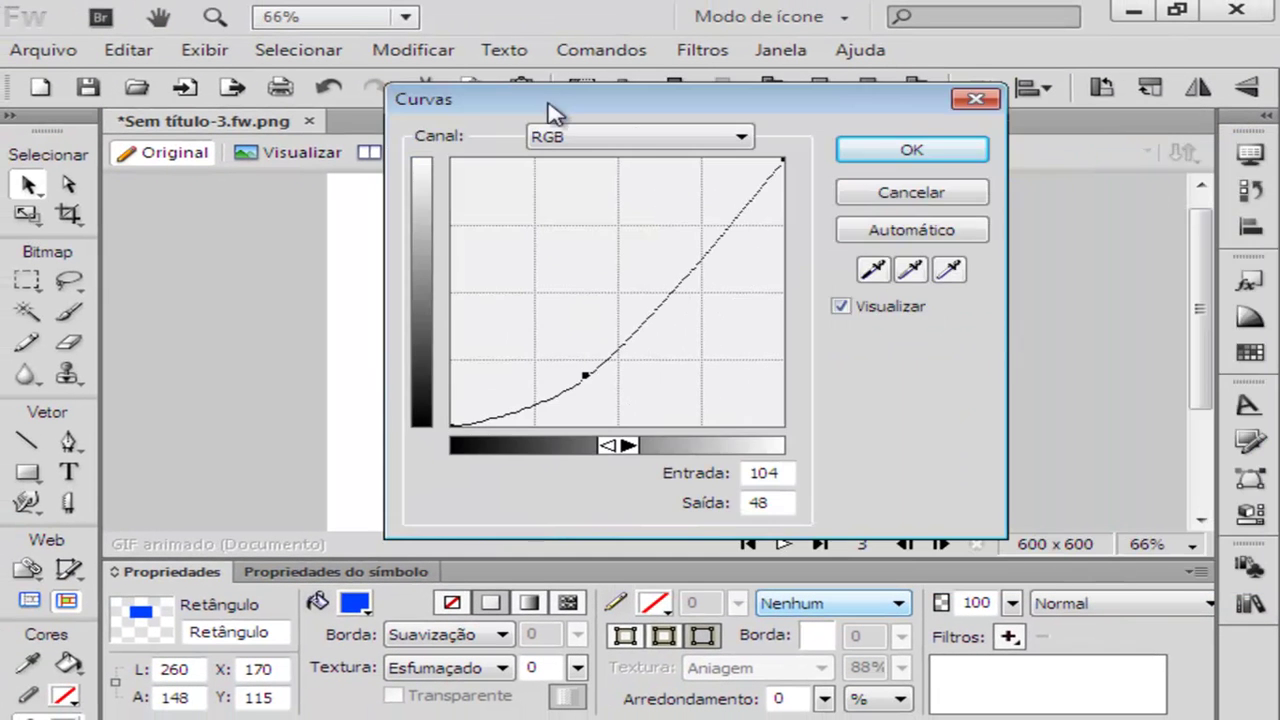
left_click(870, 196)
Move the rectangle up to about X 171, Y 101
mouse_move(694, 336)
left_mouse_down()
mouse_move(906, 371)
mouse_move(697, 323)
left_mouse_up()
Open Photoshop Live Effects for the rectangle and look through the Brilho interno and Traçado settings
left_click(1008, 636)
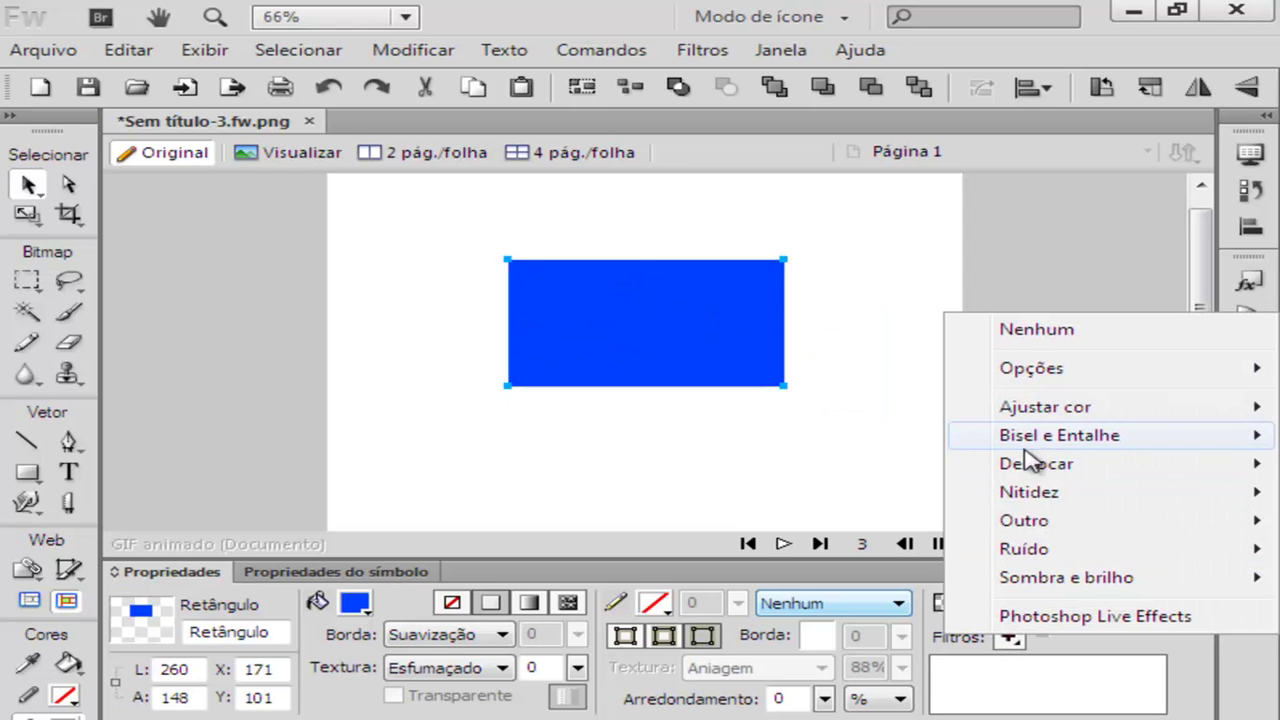
mouse_move(1043, 420)
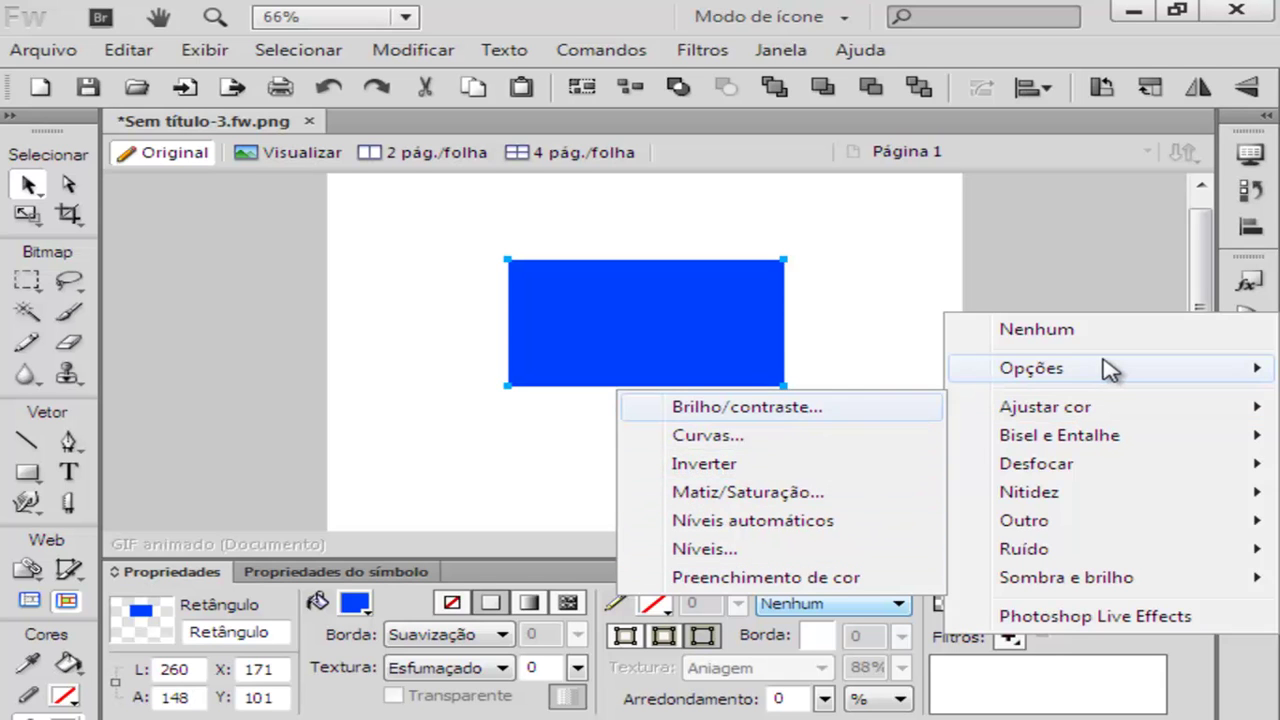
mouse_move(1110, 370)
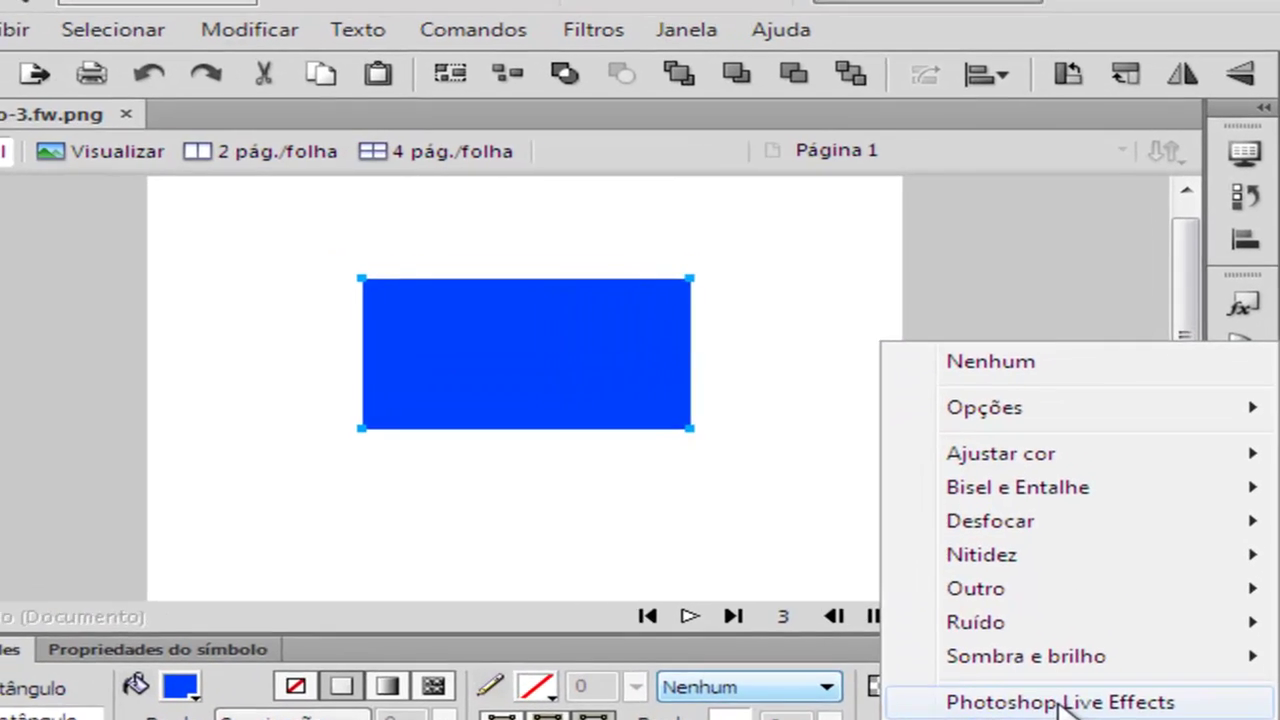
left_click(1100, 617)
left_click_drag(421, 124, 1129, 129)
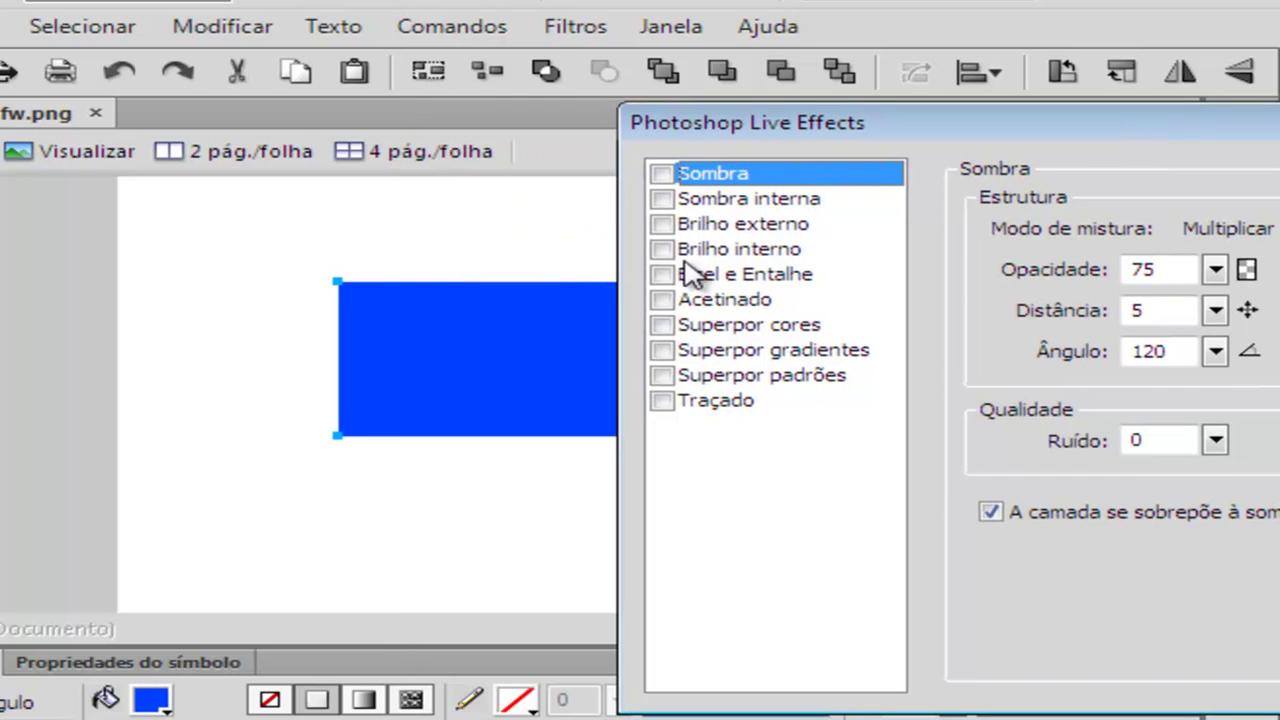
left_click_drag(798, 201, 745, 250)
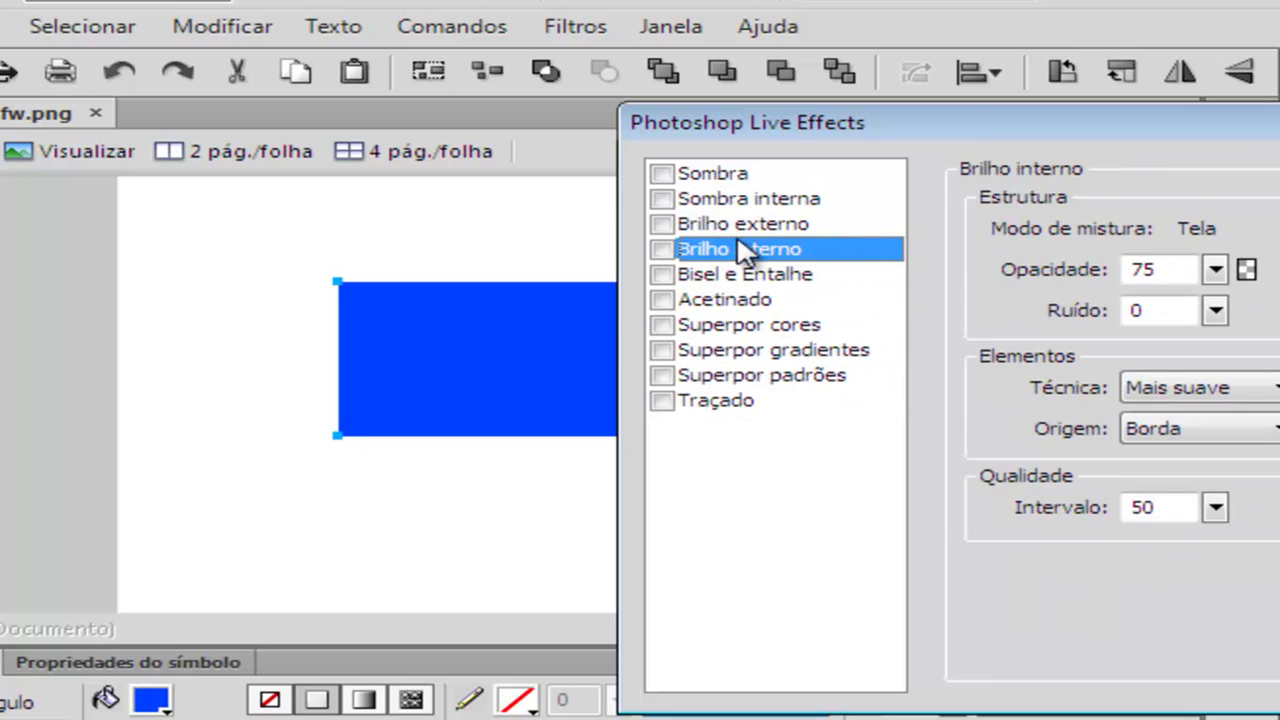
left_click(711, 405)
left_click_drag(715, 122, 433, 114)
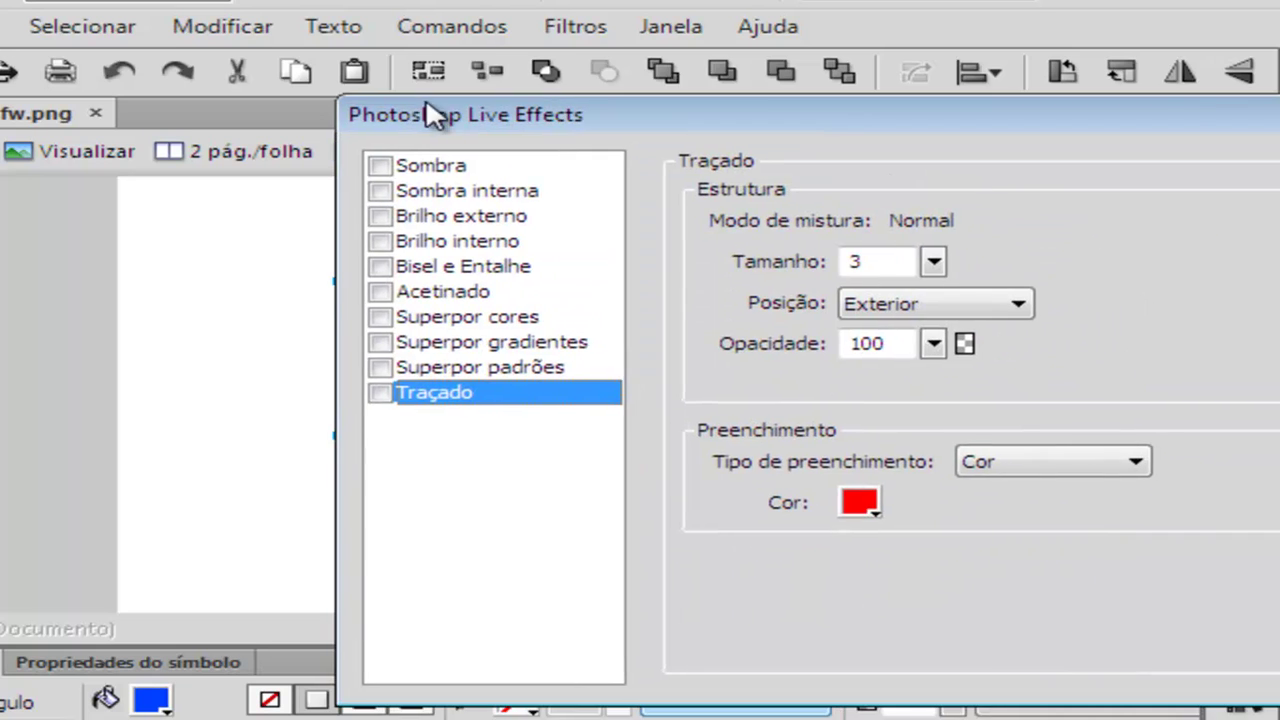
left_click_drag(681, 123, 824, 122)
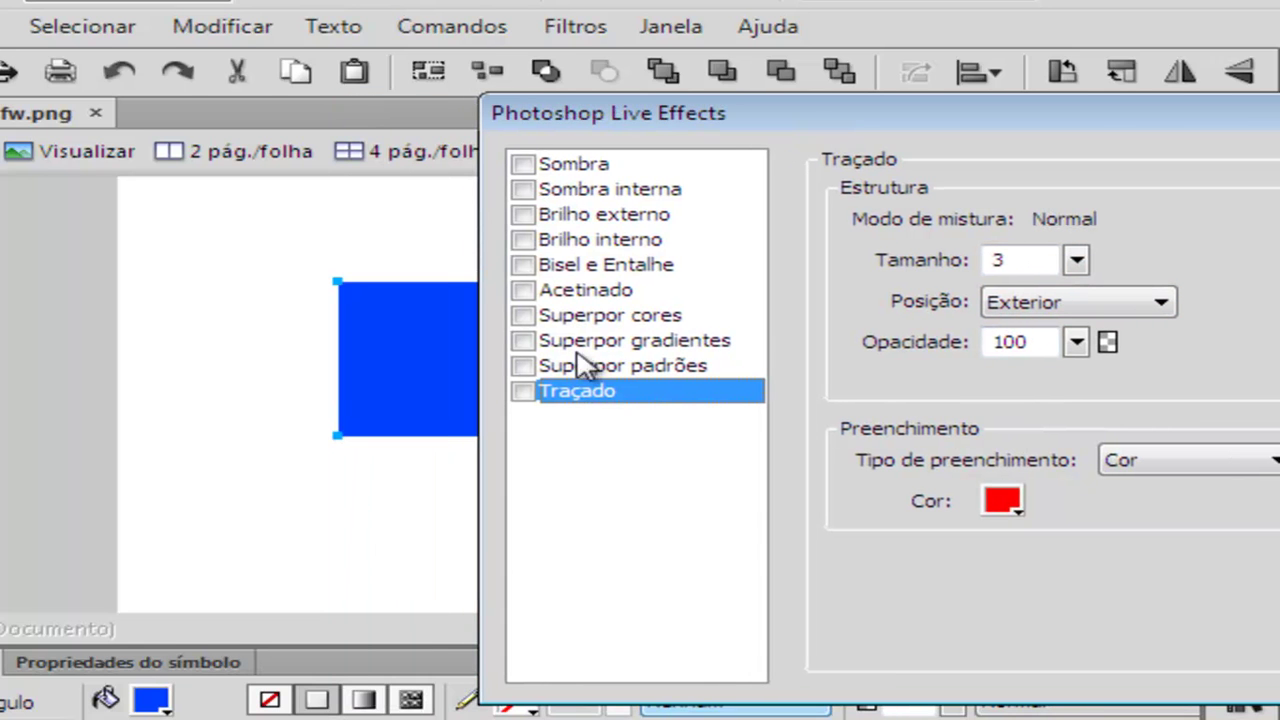
Try a purple exterior Traçado effect of size 5 on the rectangle and undo it
left_click(522, 391)
left_click(995, 505)
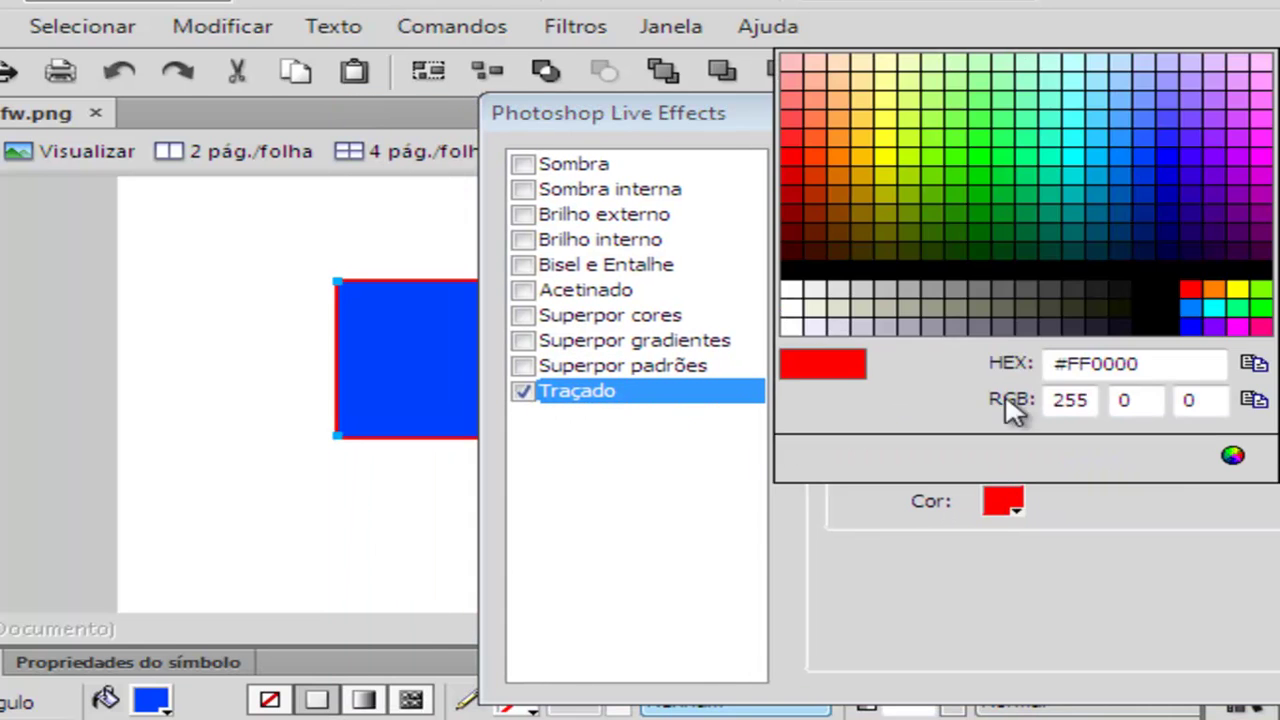
left_click(1021, 288)
left_click(1006, 503)
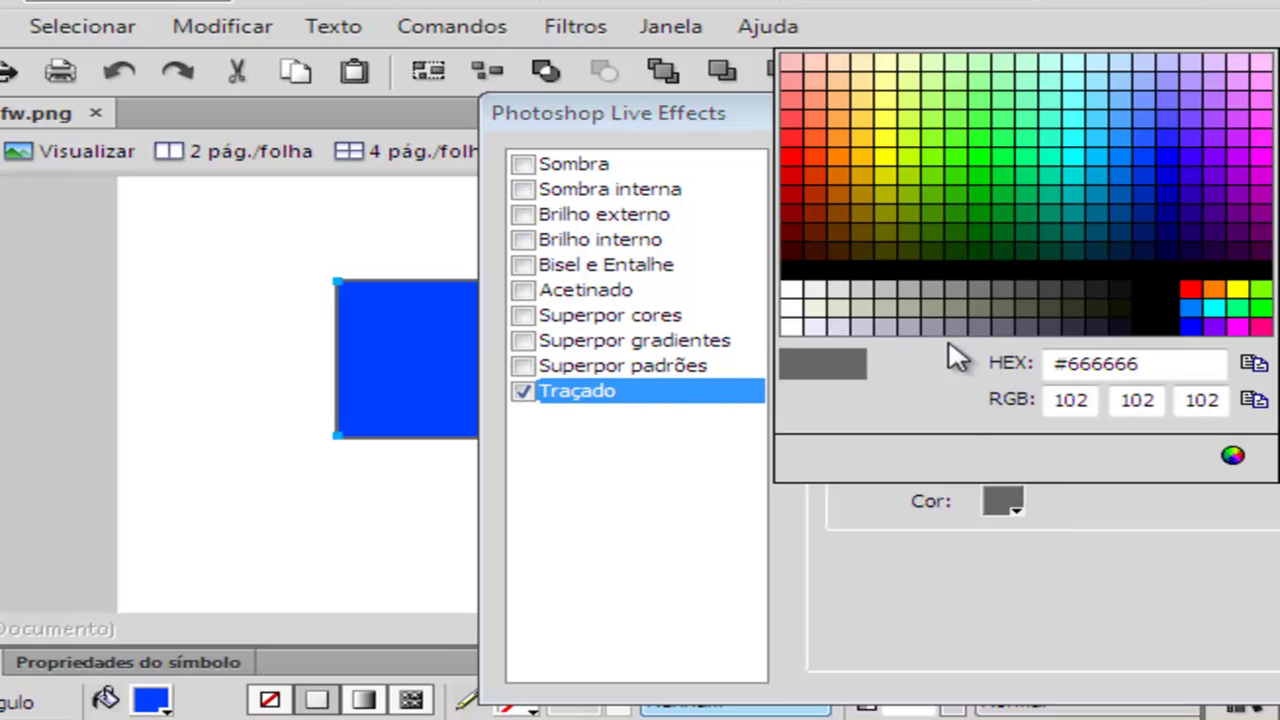
left_click(1240, 171)
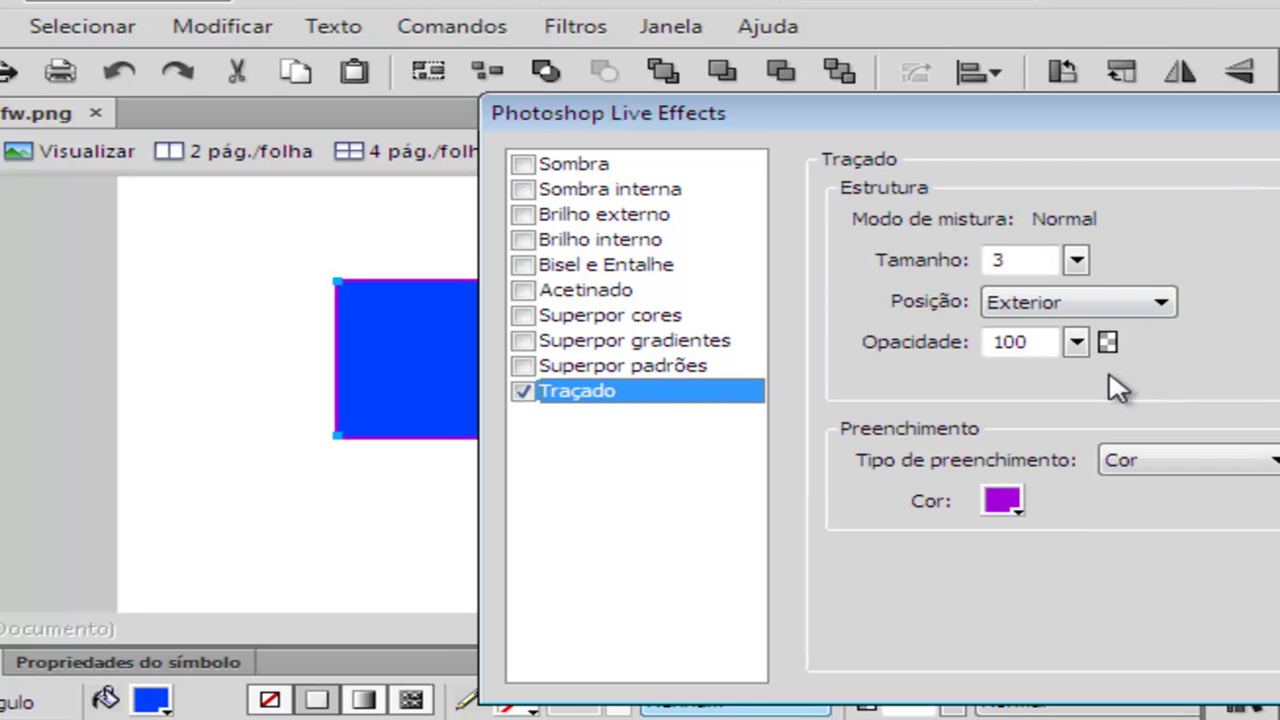
left_click(1076, 260)
mouse_move(1086, 263)
left_mouse_down()
mouse_move(1086, 237)
mouse_move(1090, 285)
left_mouse_up()
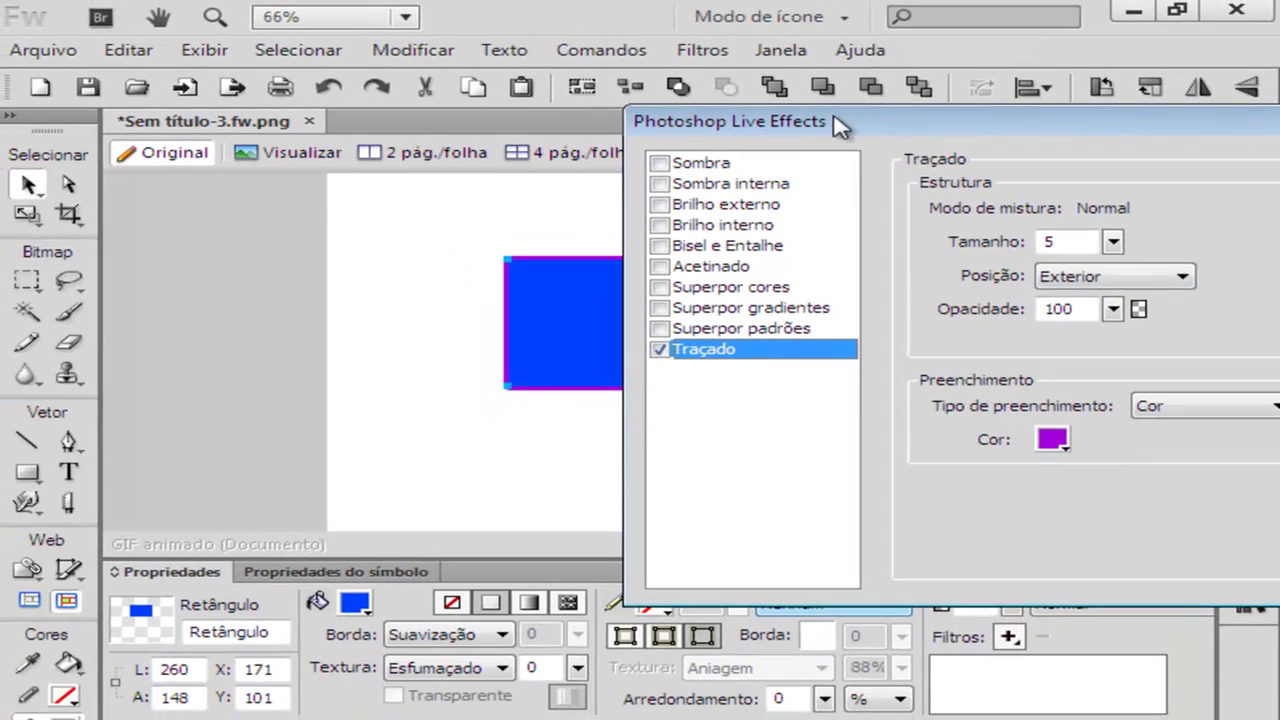
left_click_drag(938, 115, 361, 413)
left_click_drag(525, 367, 367, 329)
left_click(1057, 379)
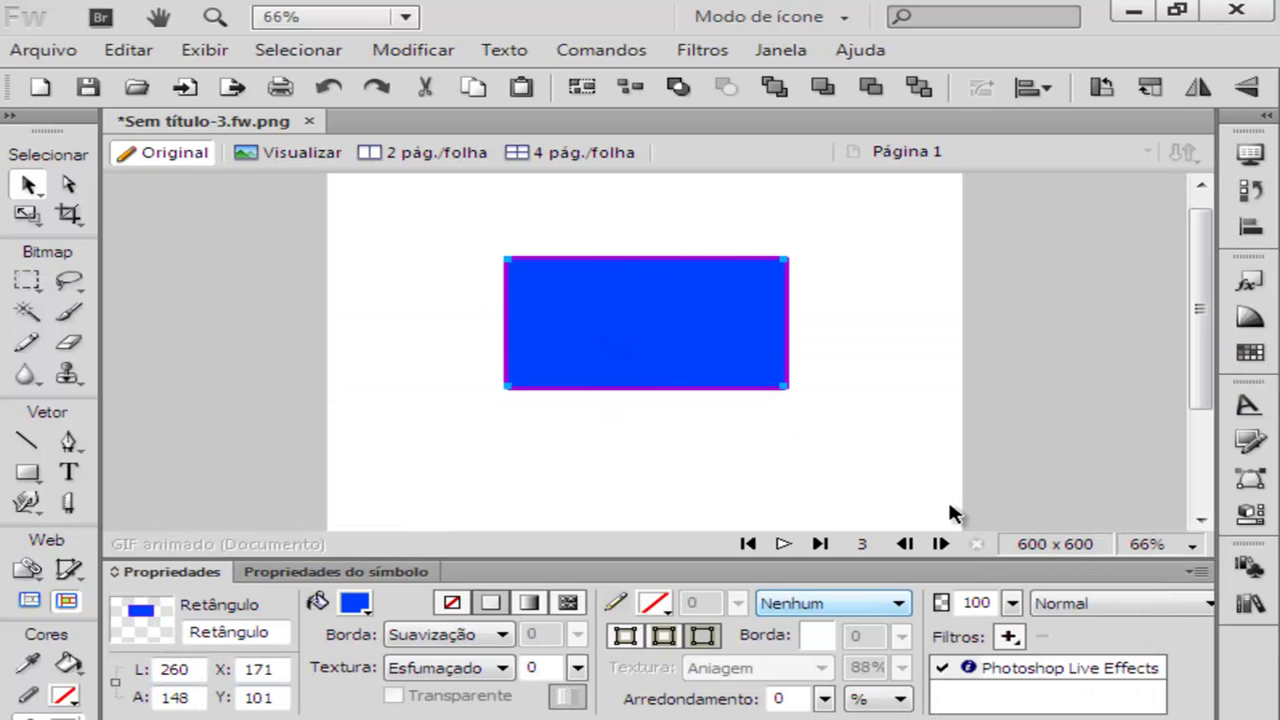
key("ctrl+z")
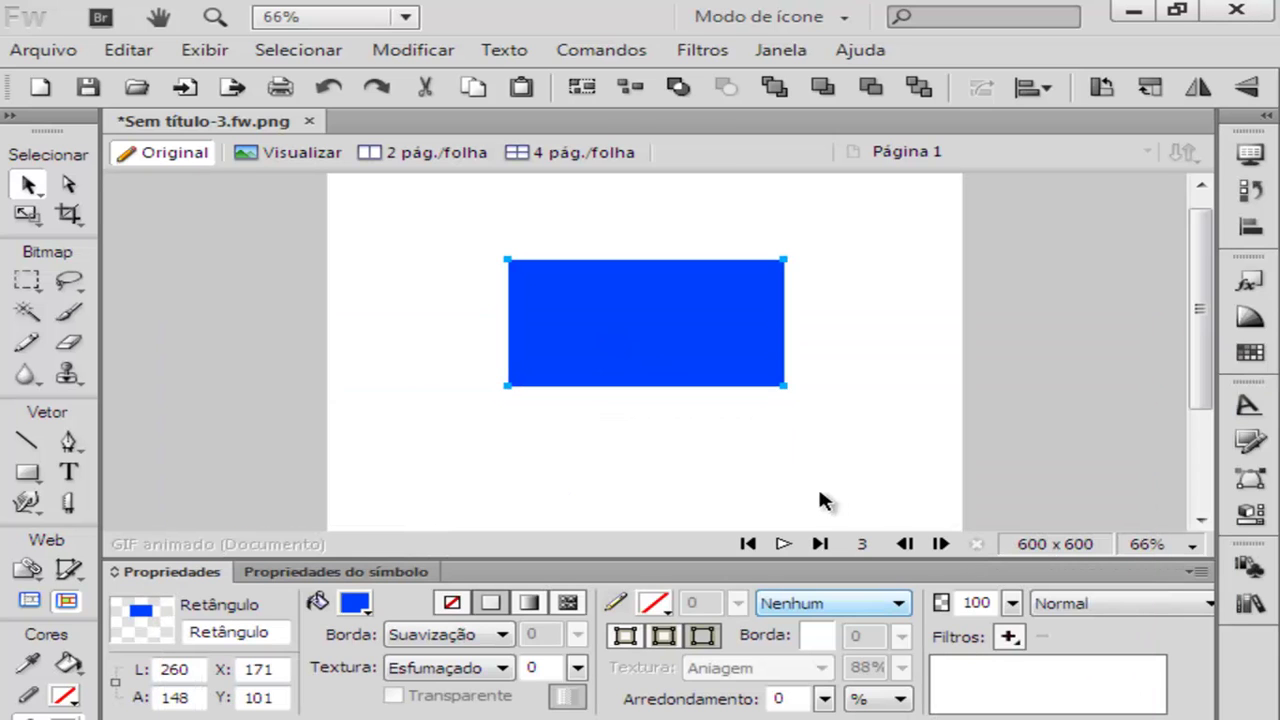
Apply the Sombra filter to the rectangle with a shadow distance of 24
left_click(1009, 637)
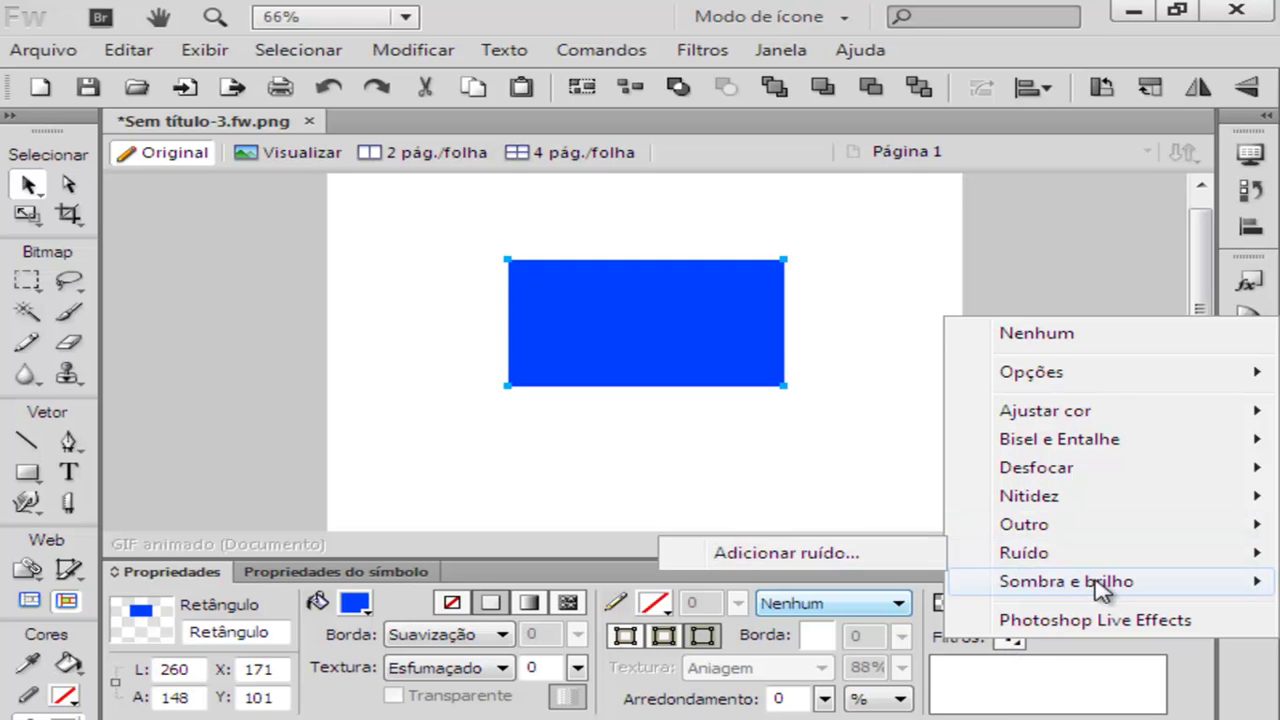
mouse_move(1100, 588)
left_click(805, 640)
left_click_drag(1107, 615, 1118, 603)
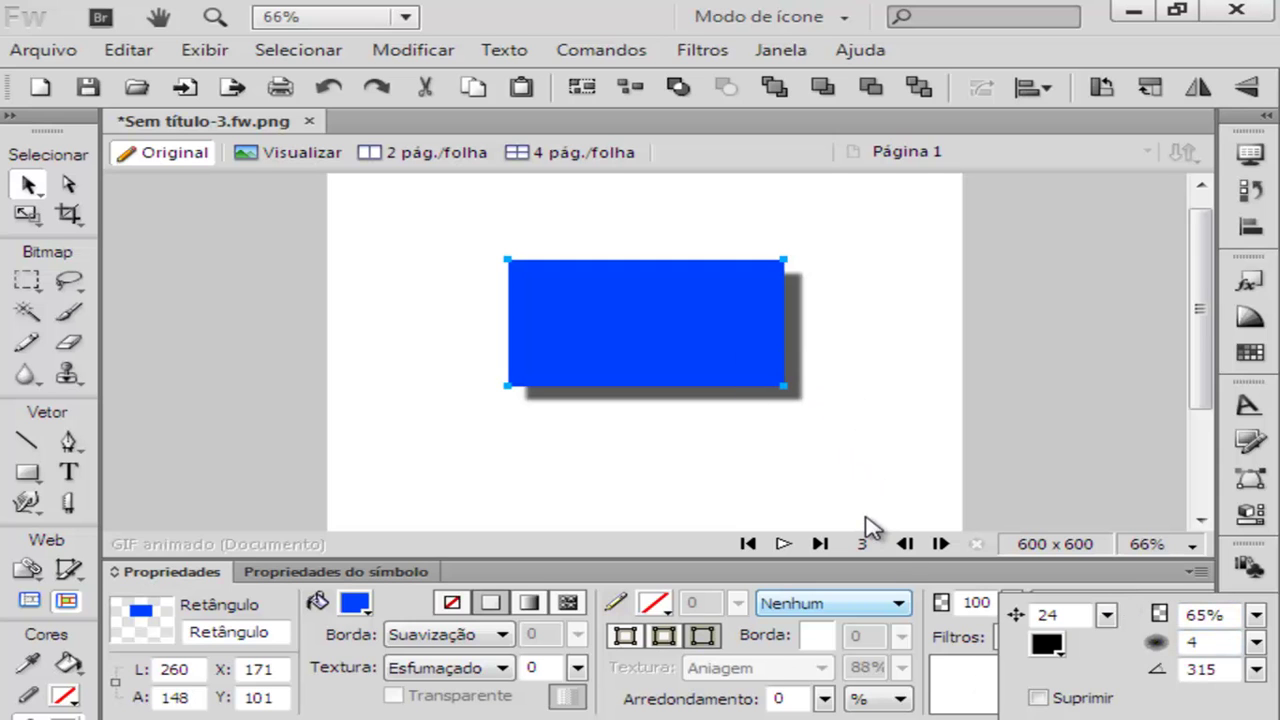
Add a Photoshop Live Effects filter to the rectangle with the red Traçado effect enabled
left_click(1009, 637)
left_click(1008, 606)
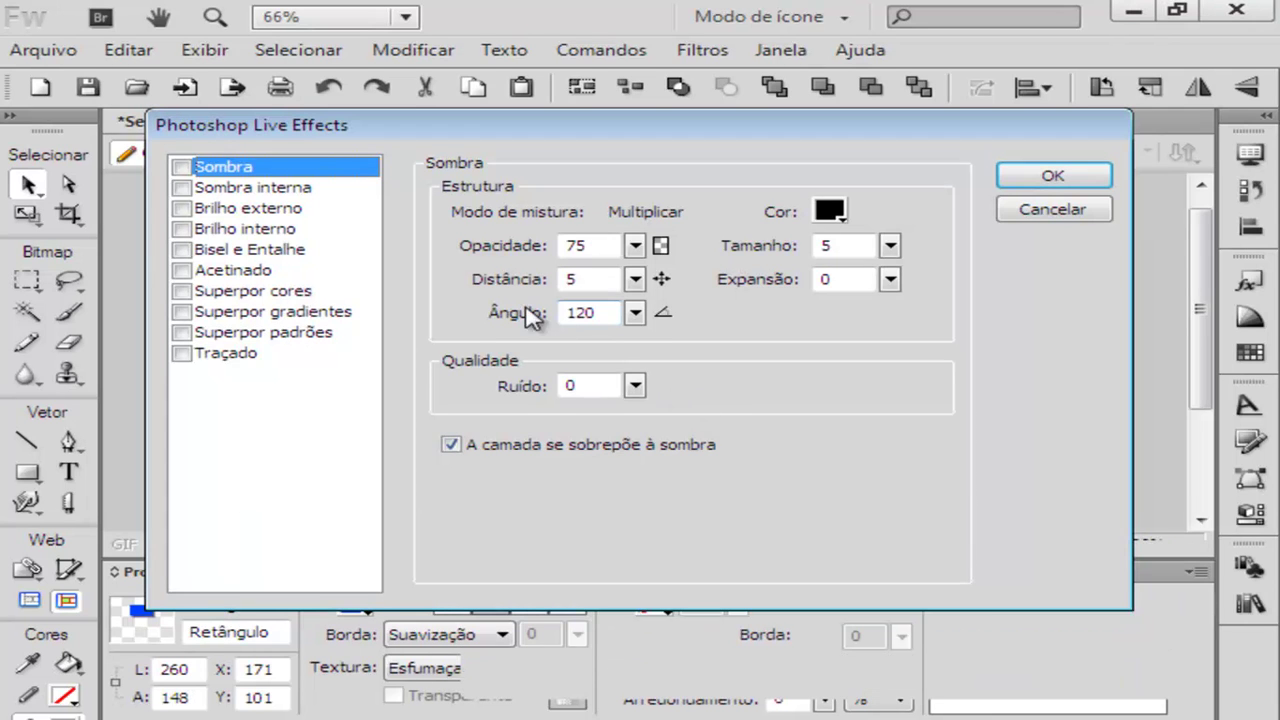
left_click(182, 354)
left_click(1052, 175)
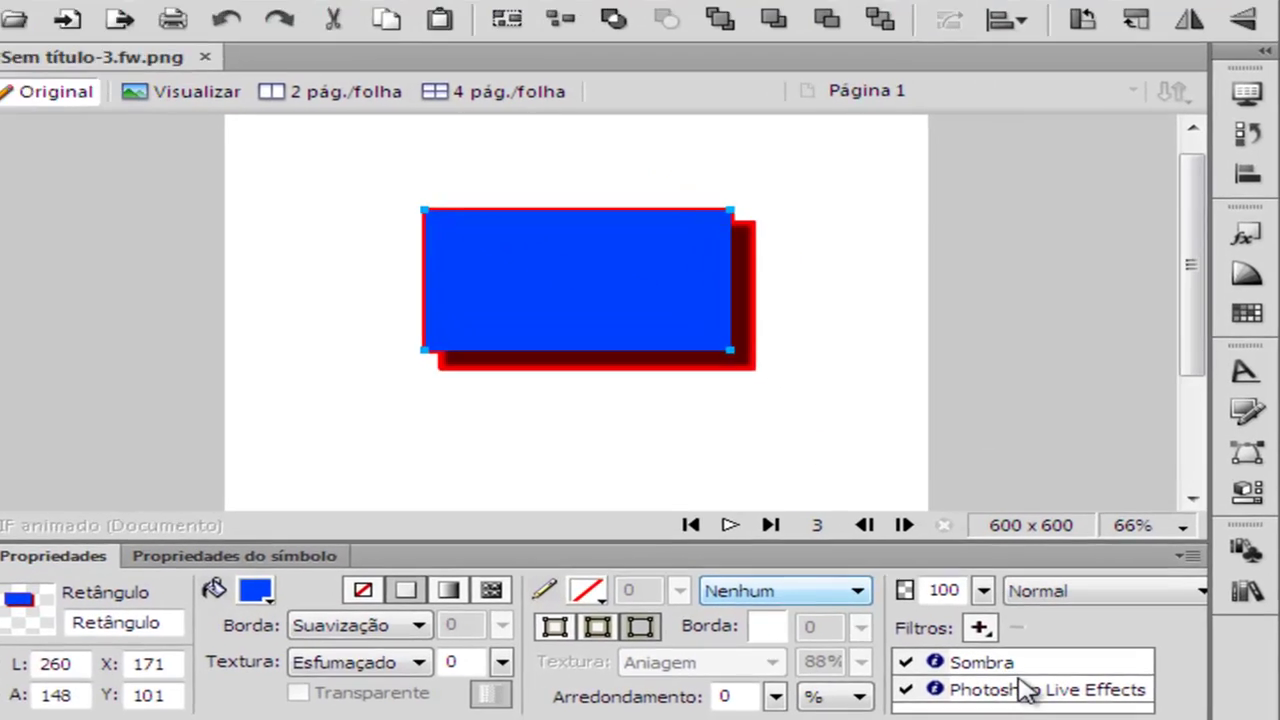
Reorder the rectangle's filters so that Photoshop Live Effects comes before Sombra
left_click(1047, 693)
left_click(1042, 667)
left_click(985, 690)
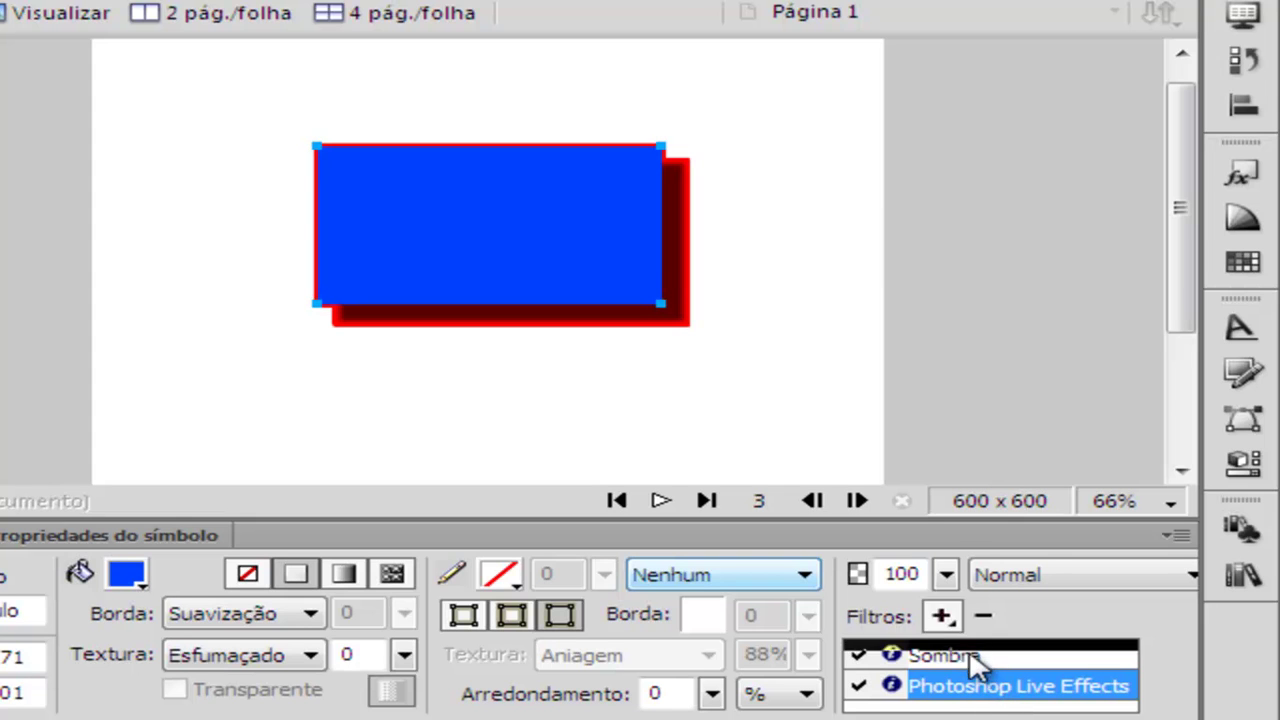
left_click_drag(977, 686, 963, 655)
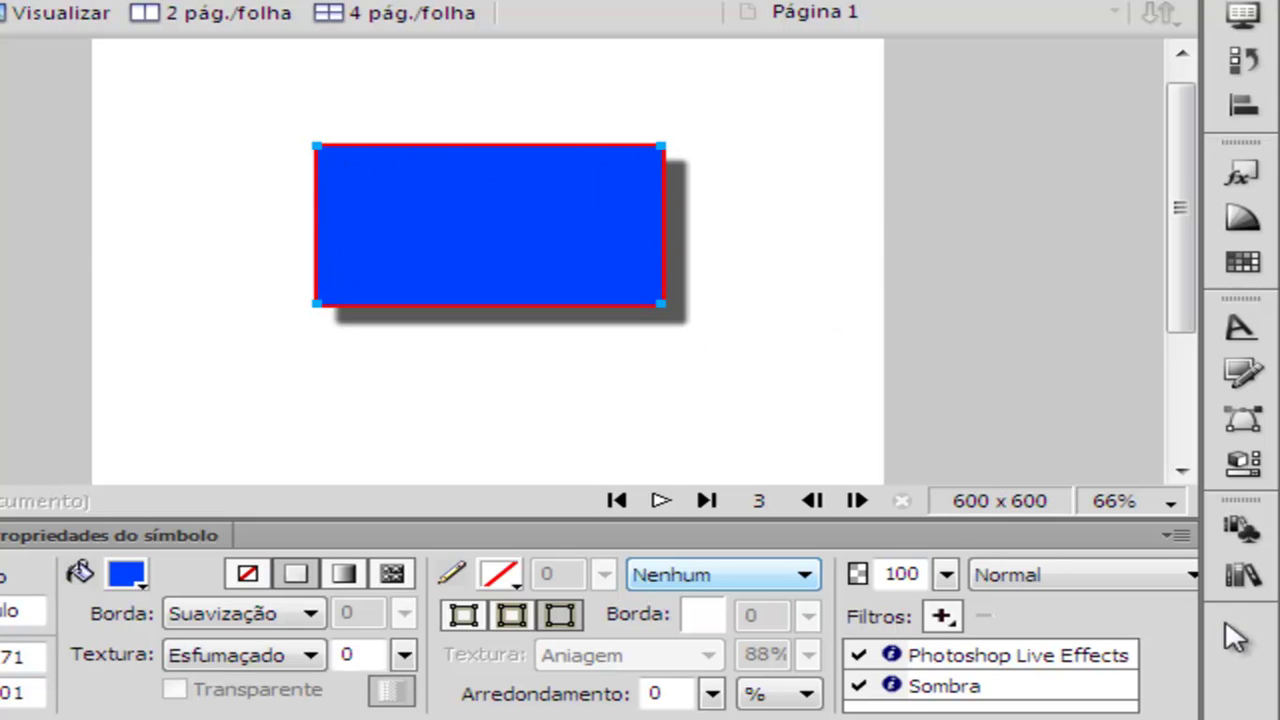
Apply the Bisel externo filter to the rectangle with the Plano shape, width 10 and red colour
left_click(946, 618)
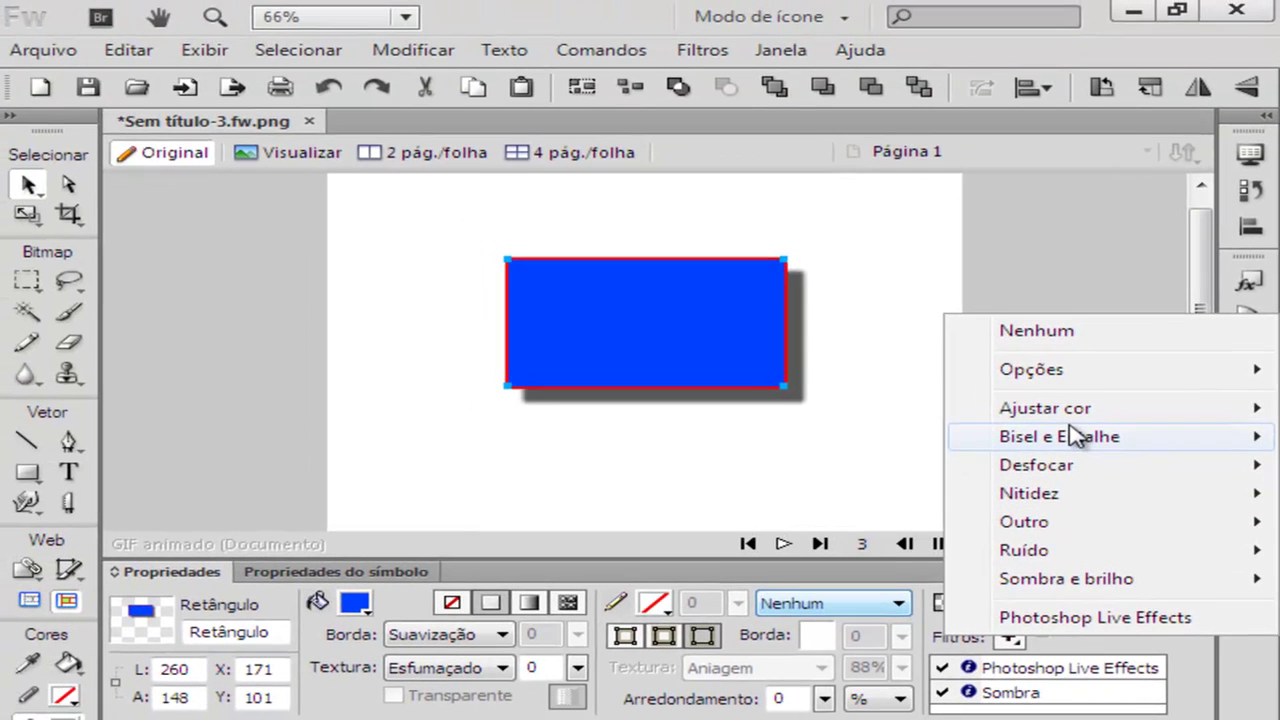
mouse_move(1005, 366)
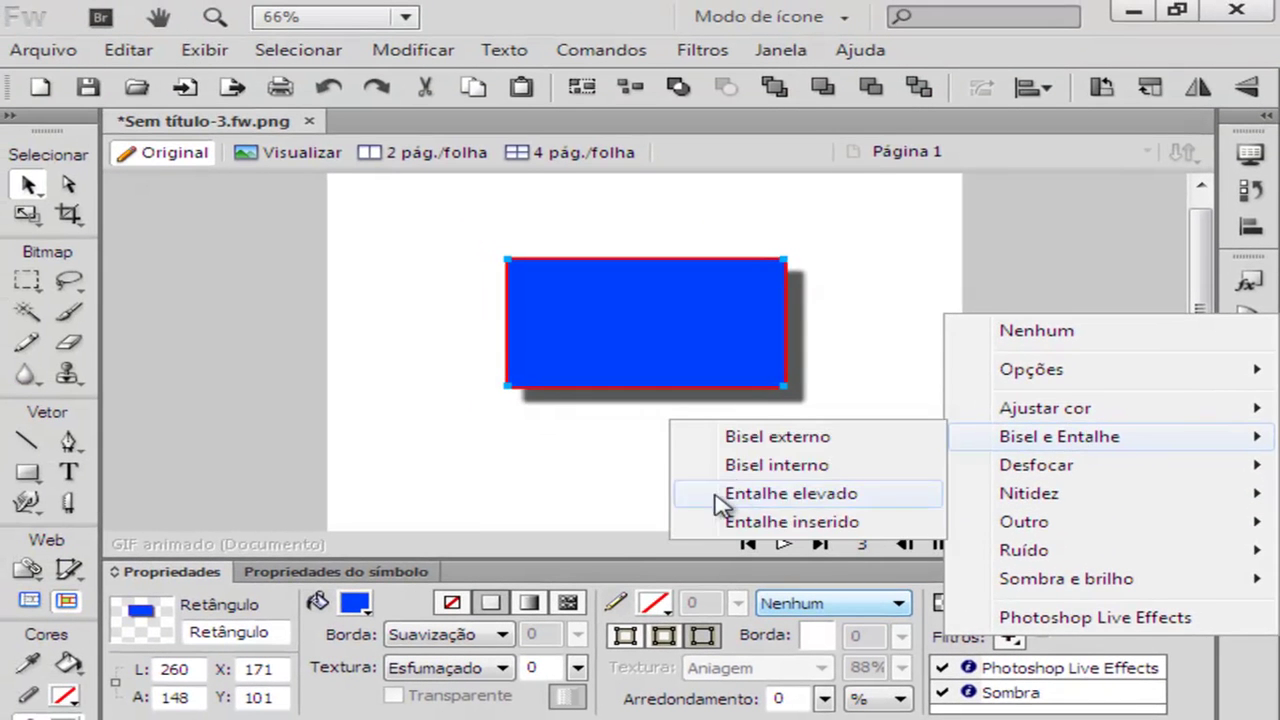
left_click(775, 446)
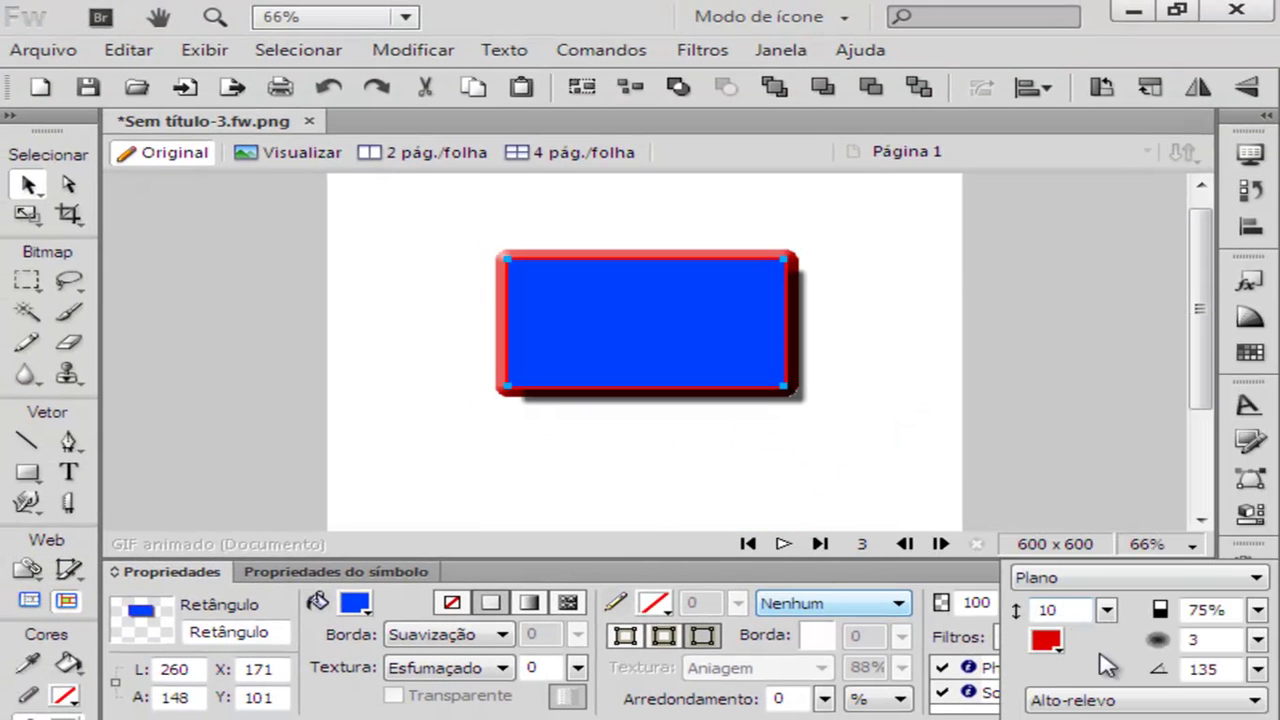
left_click(985, 685)
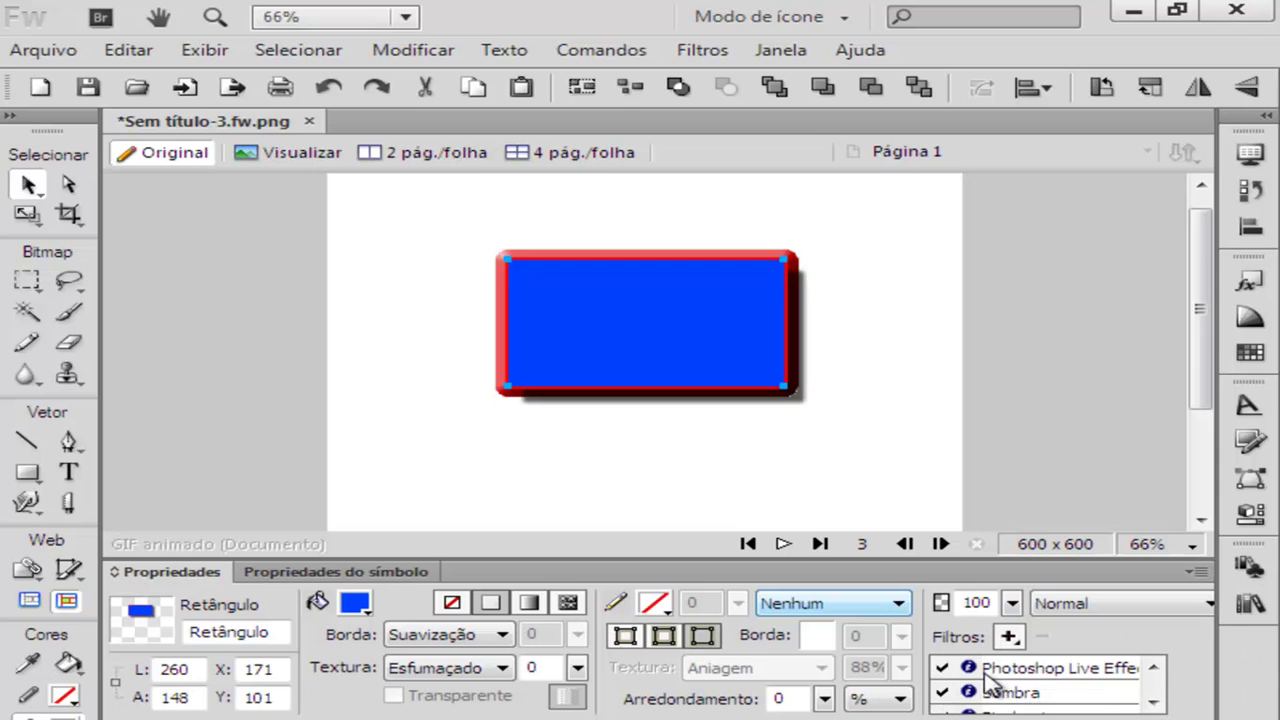
Move the Bisel externo filter ahead of Sombra in the filter order, then deselect and reselect the rectangle
left_click(1153, 703)
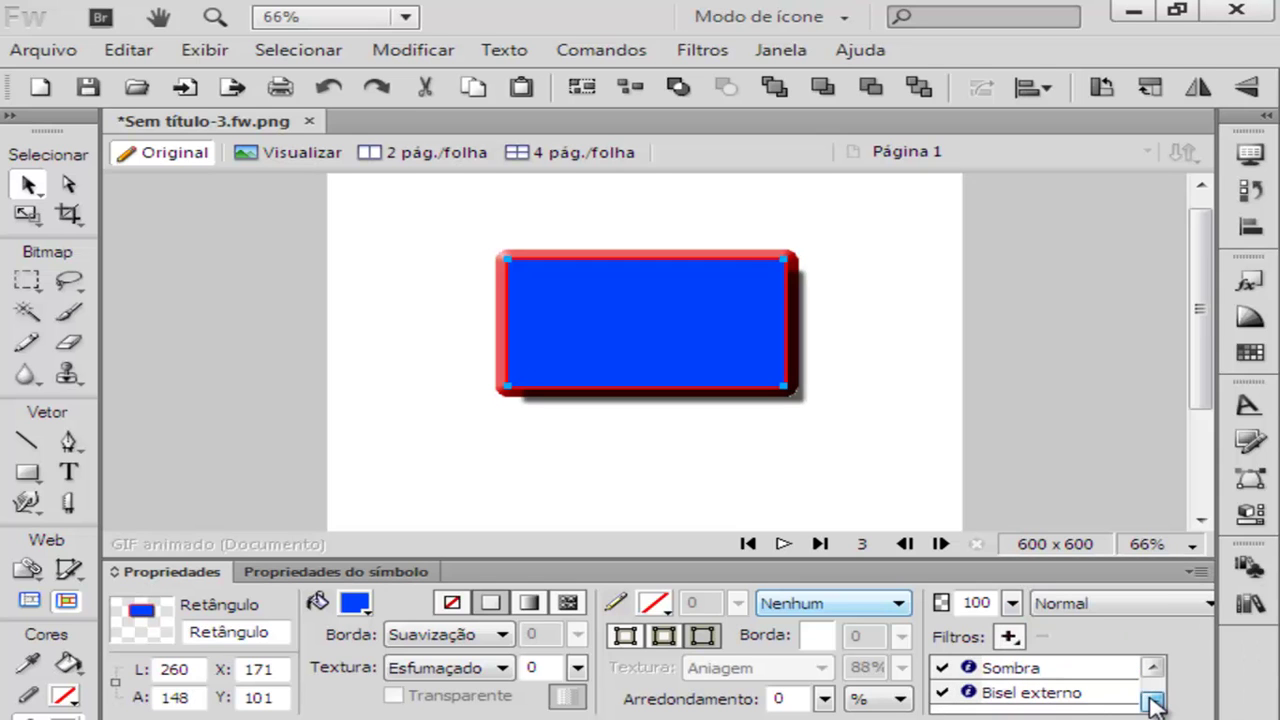
left_click(1028, 698)
left_click_drag(1028, 700, 1030, 676)
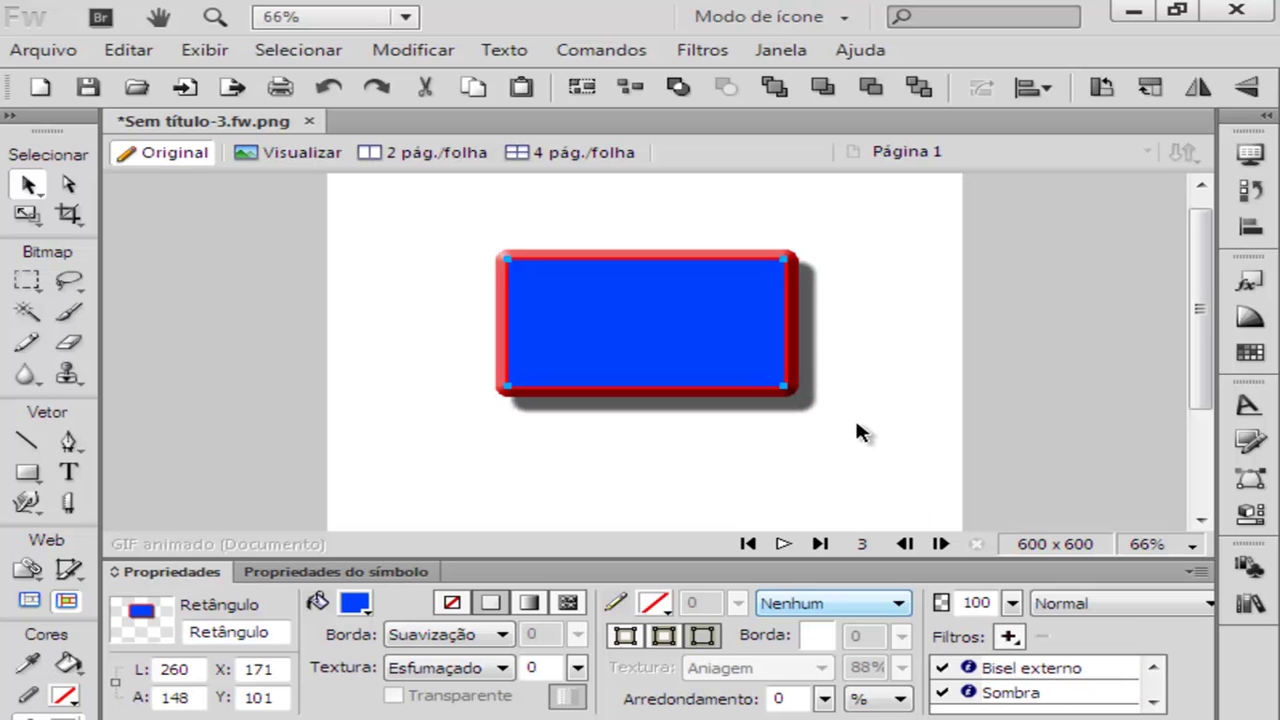
left_click(879, 431)
left_click_drag(902, 243, 493, 451)
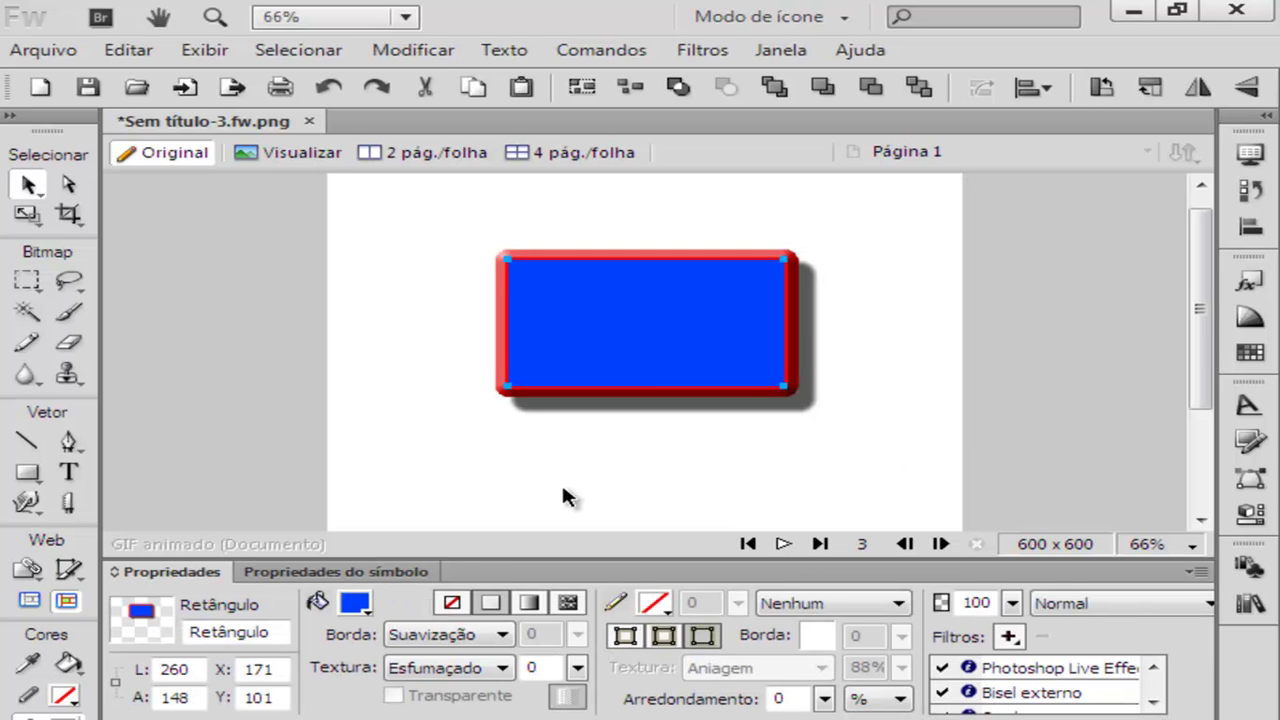